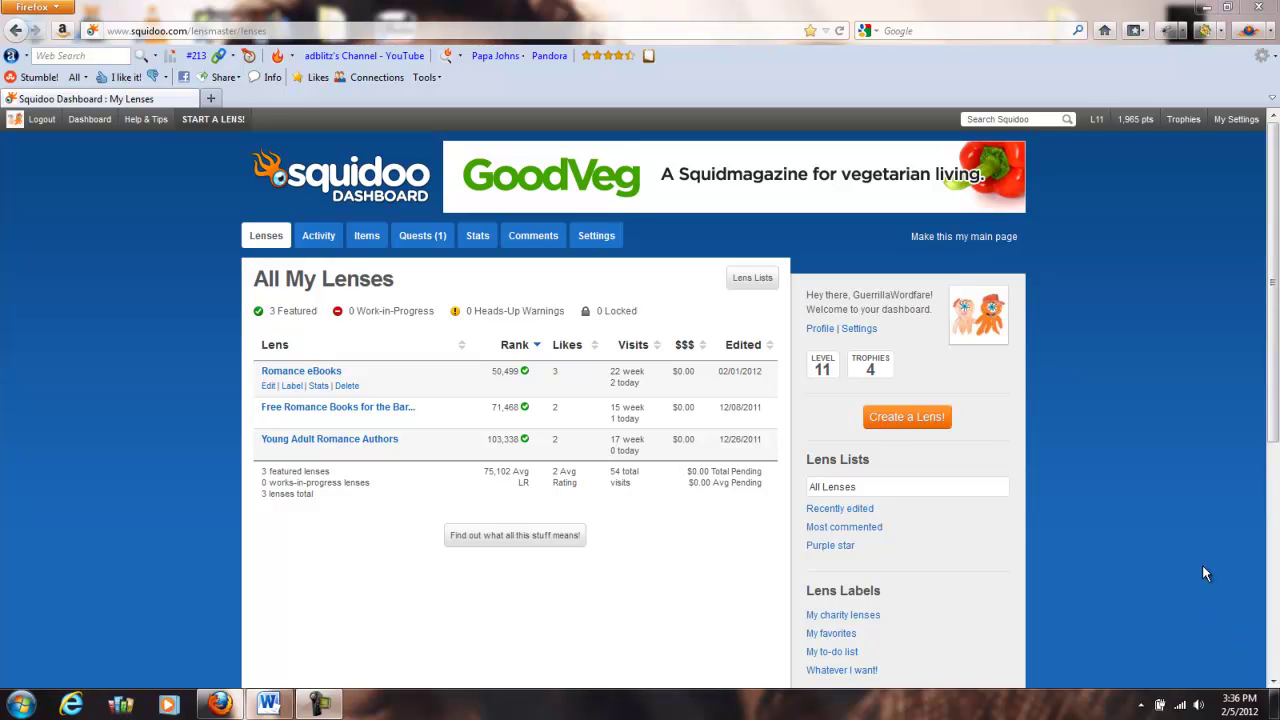
- Start a new lens about 'Top AL only Crossovers in Scoresheet Fantasy Baseball Leagues'
{"action": "left_click", "coordinate": [906, 419]}
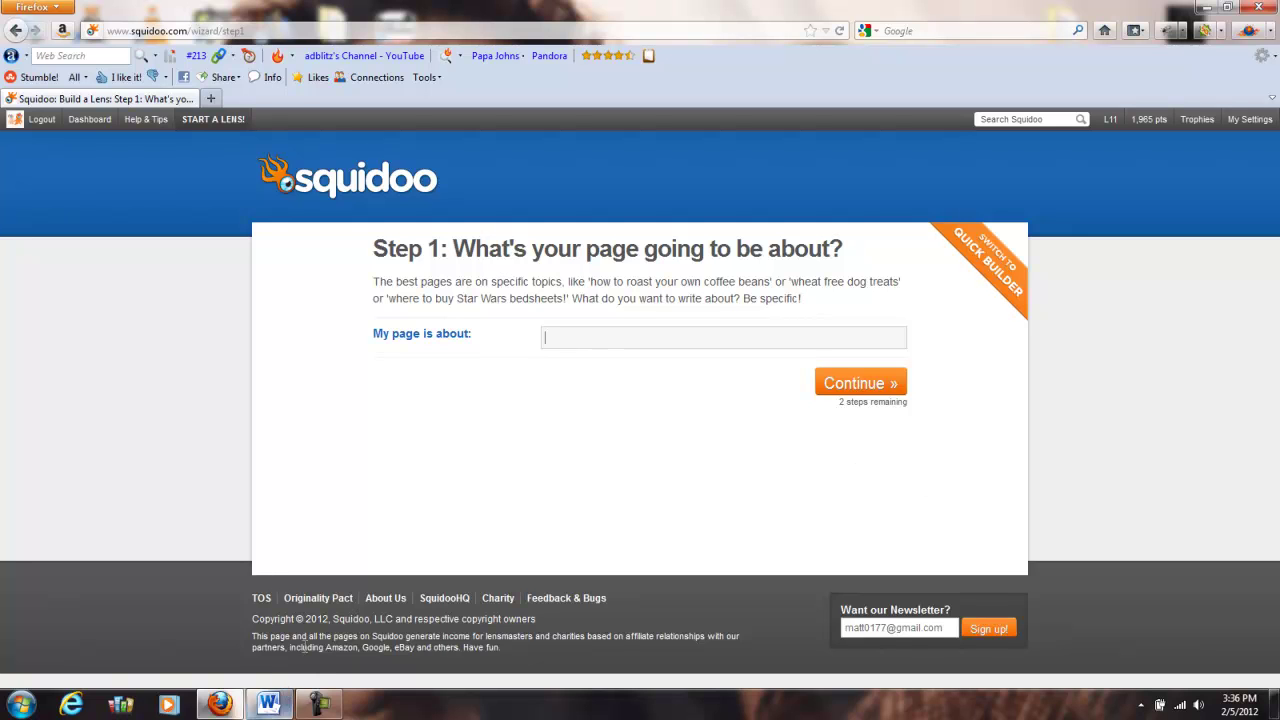
{"action": "left_click", "coordinate": [632, 337]}
{"action": "type", "text": "Top"}
{"action": "type", "text": " AL only "}
{"action": "type", "text": "Crossovers in "}
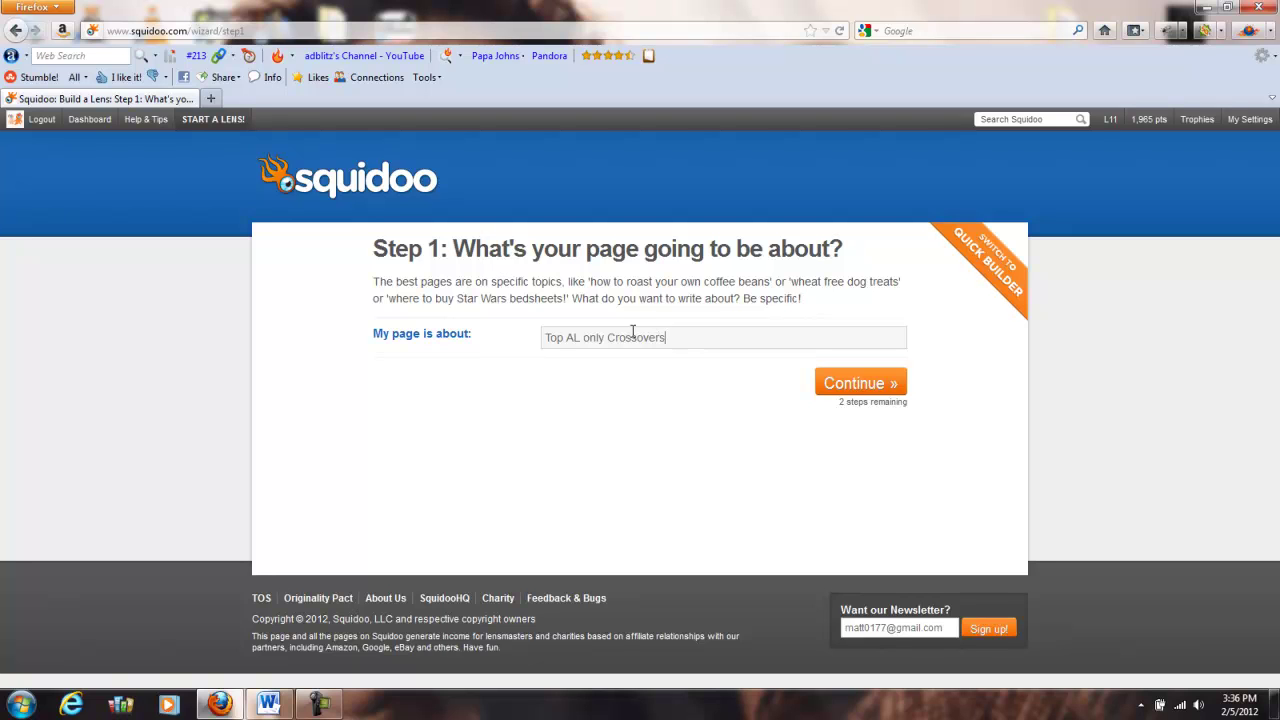
{"action": "type", "text": "Scor"}
{"action": "type", "text": "esheet"}
{"action": "type", "text": " Fantasy B"}
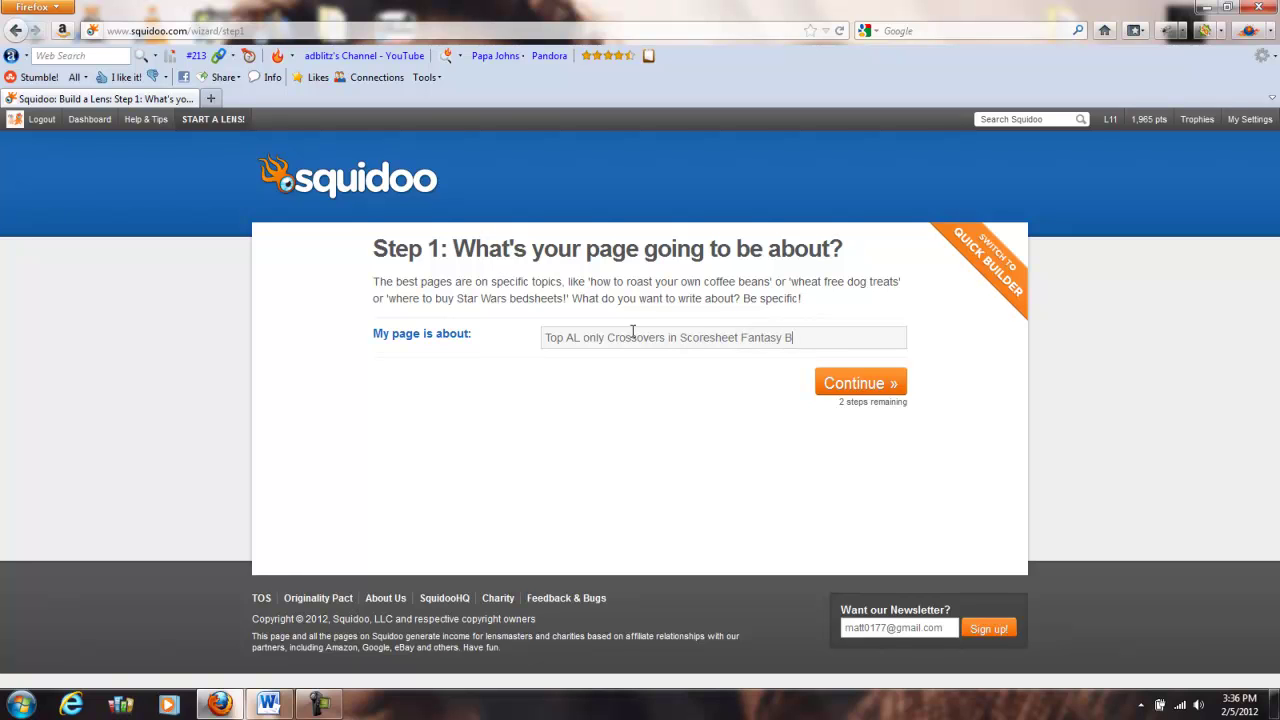
{"action": "type", "text": "aseball Le"}
{"action": "type", "text": "agues"}
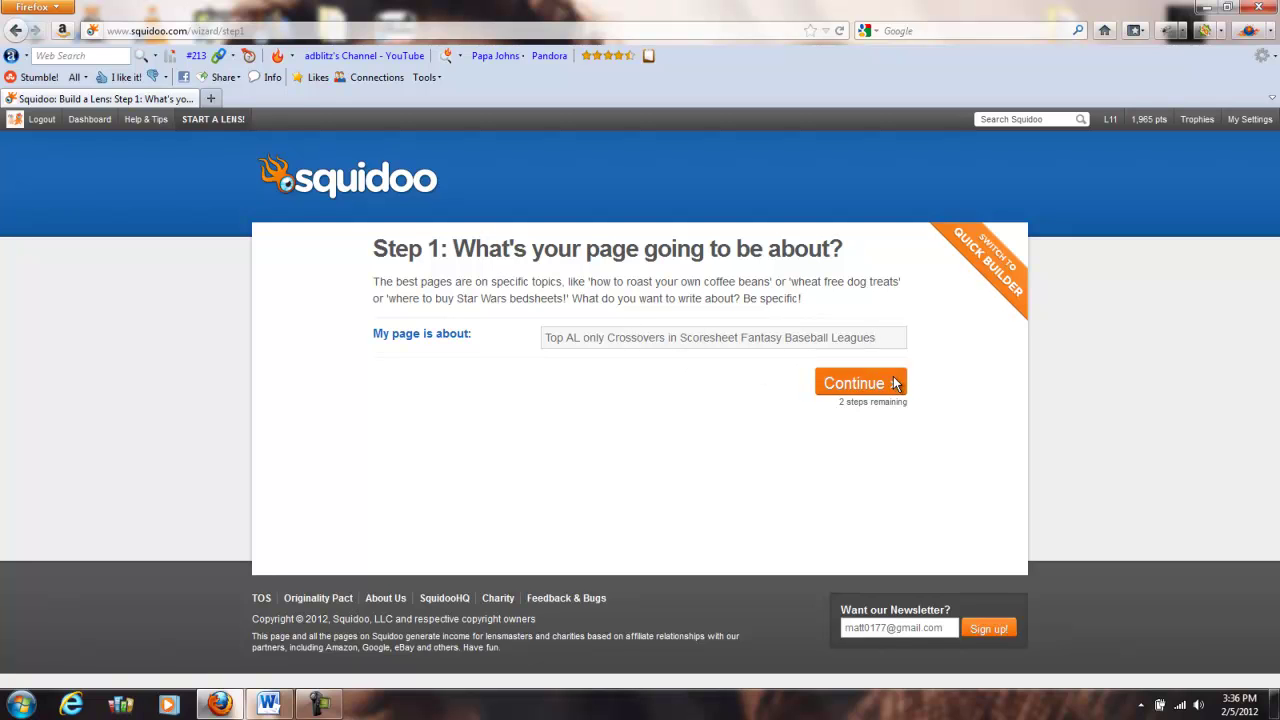
- File the lens under Sports & Recreation with subtopics Fantasy Sports and Fantasy Baseball
{"action": "left_click", "coordinate": [894, 384]}
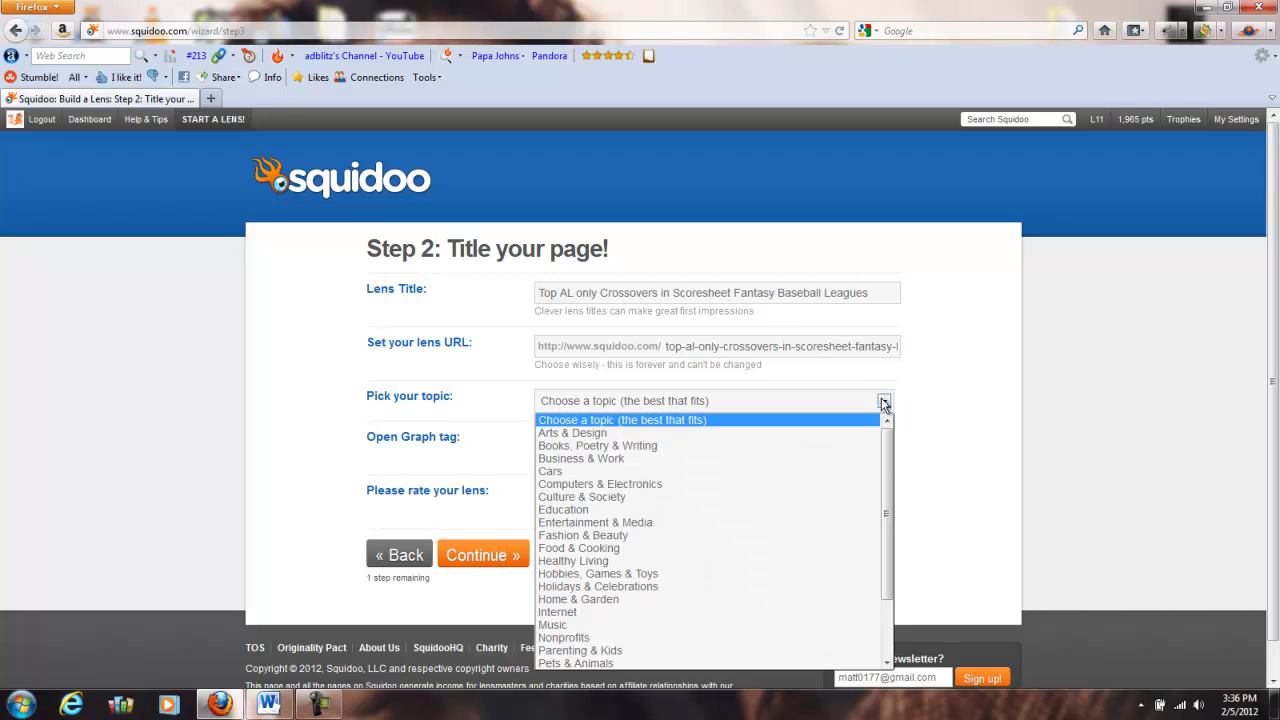
{"action": "left_click", "coordinate": [870, 401]}
{"action": "left_click_drag", "start_coordinate": [886, 475], "coordinate": [886, 530]}
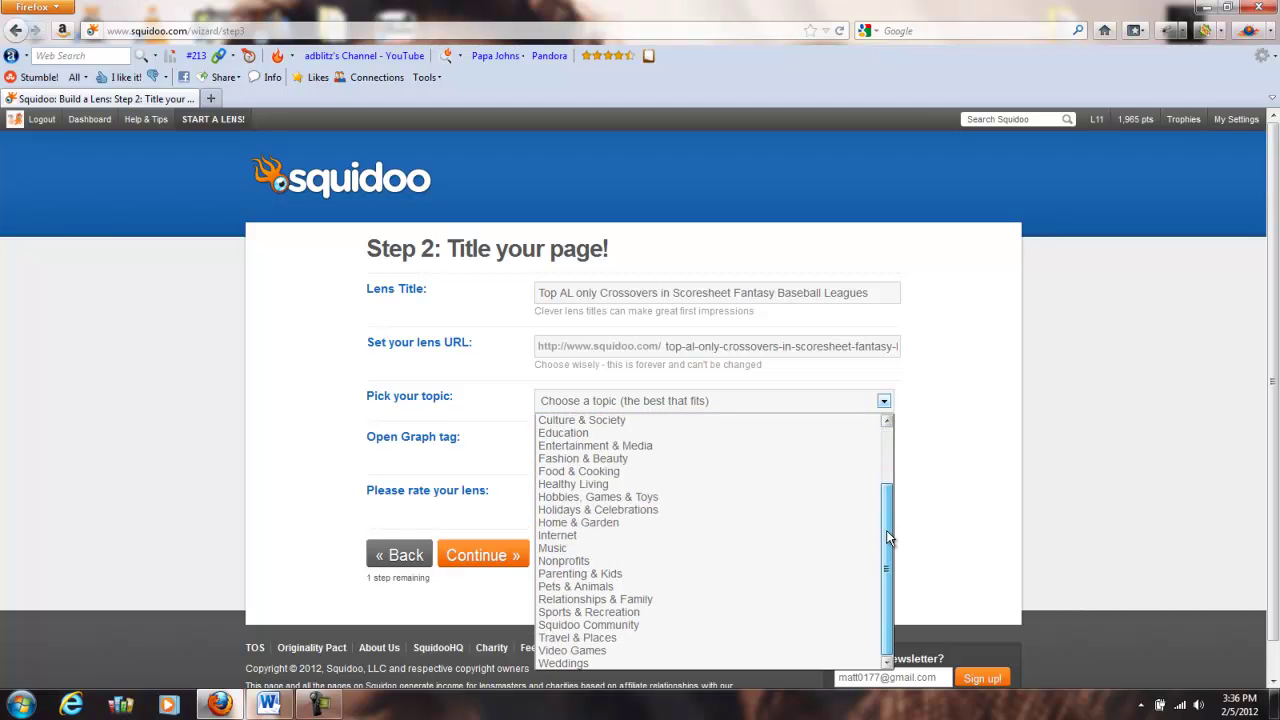
{"action": "left_click", "coordinate": [647, 615]}
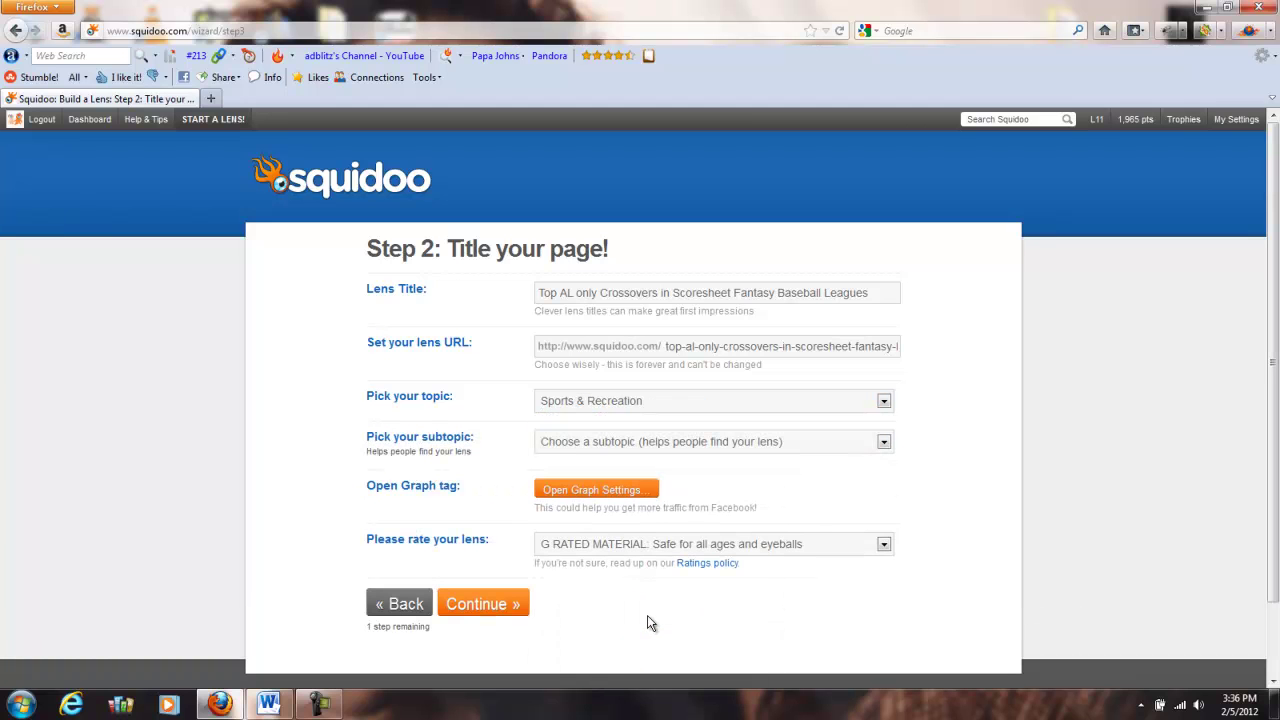
{"action": "left_click", "coordinate": [883, 443]}
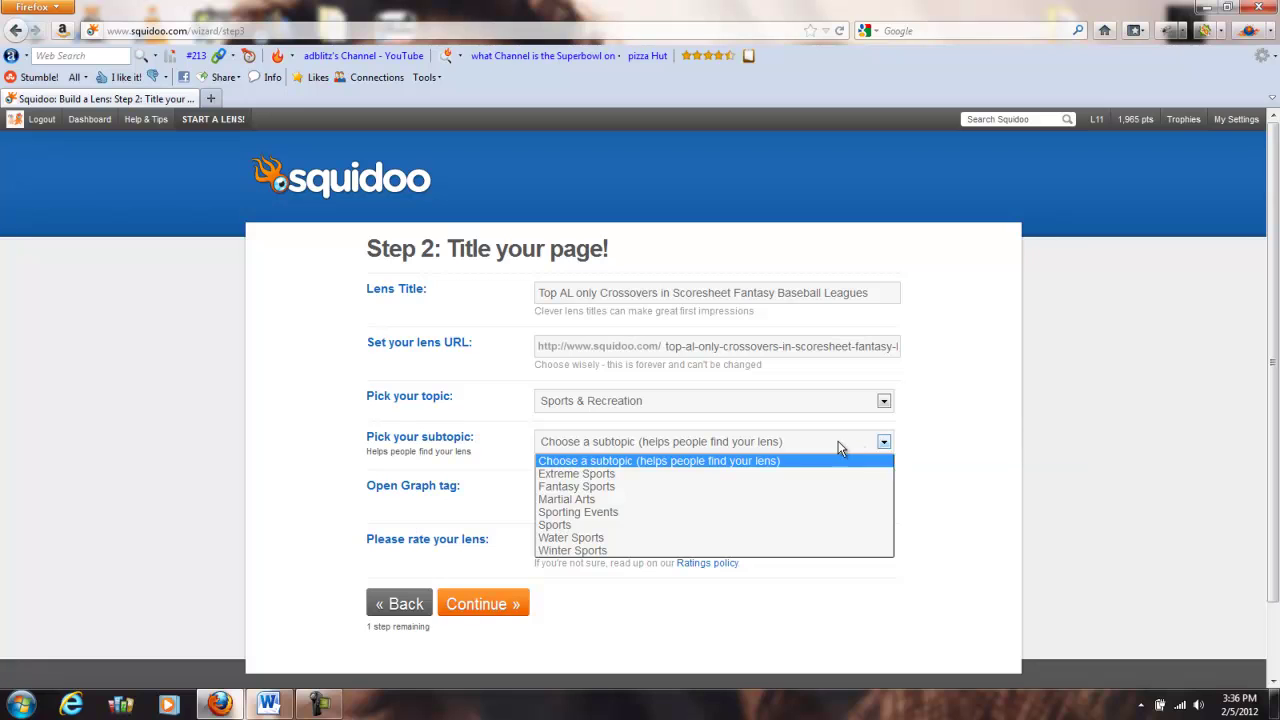
{"action": "left_click", "coordinate": [650, 487]}
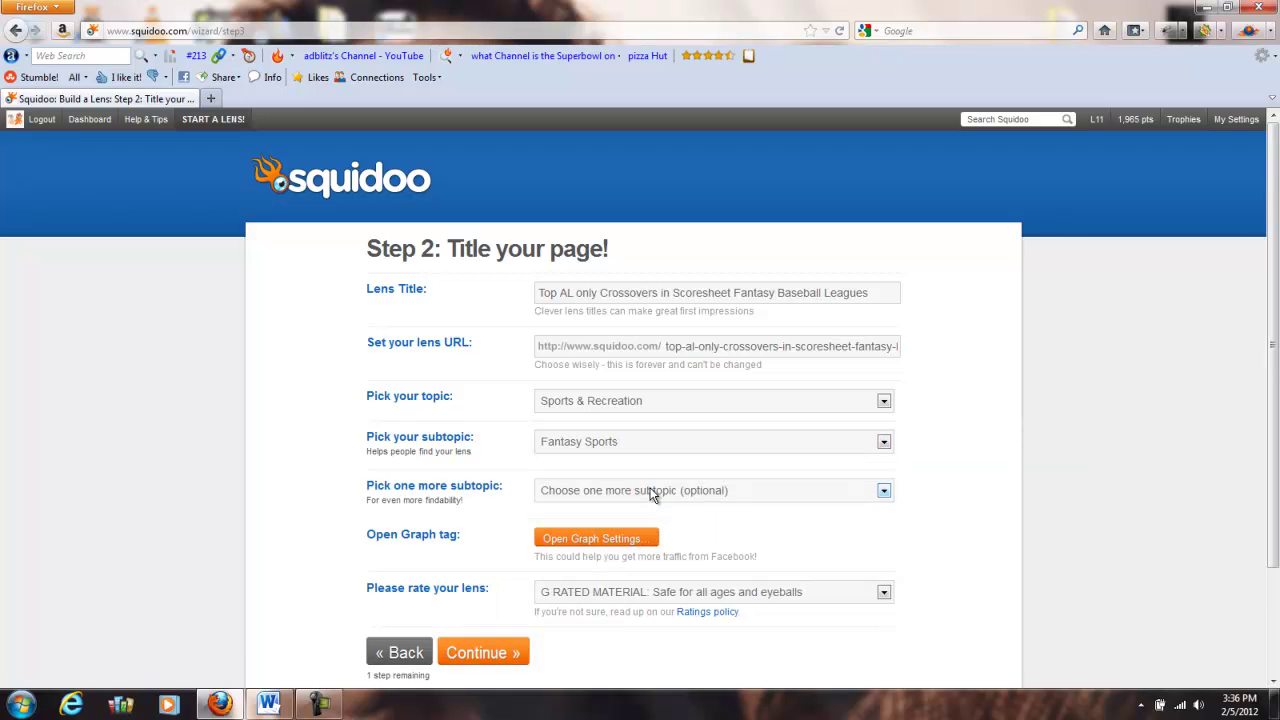
{"action": "left_click", "coordinate": [861, 490]}
{"action": "left_click", "coordinate": [808, 523]}
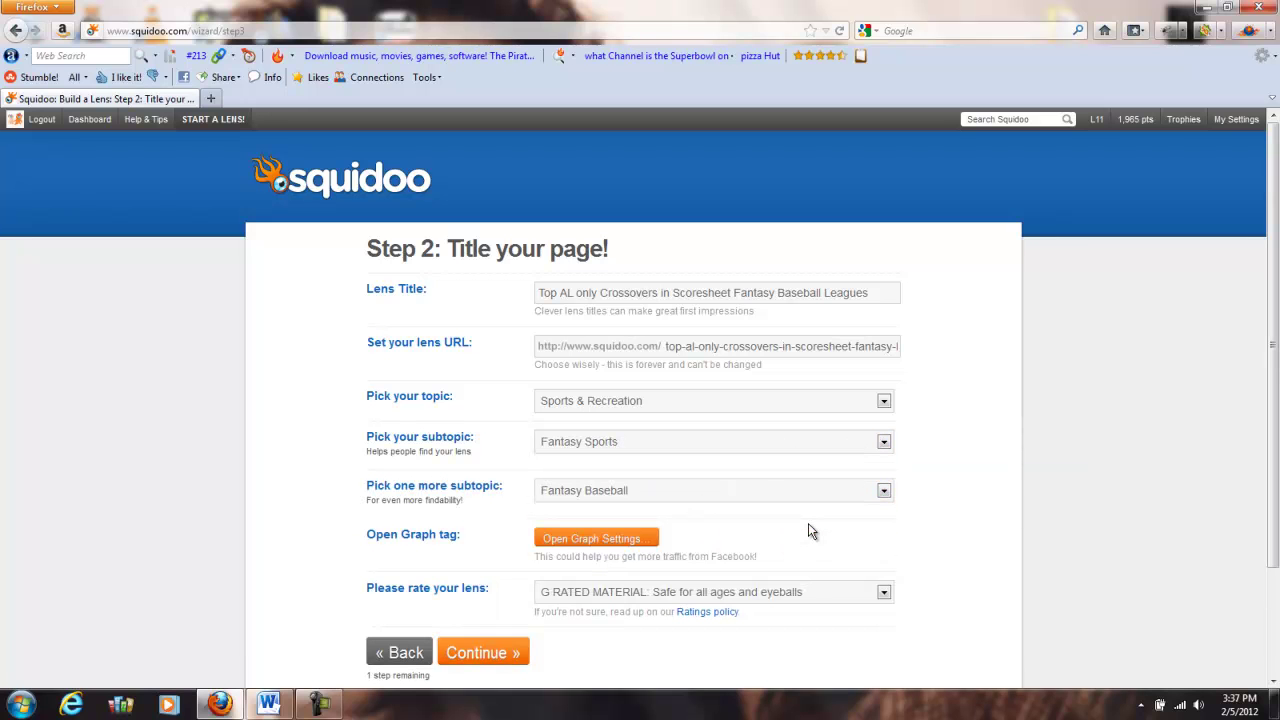
{"action": "scroll", "coordinate": [768, 534], "scroll_direction": "down", "scroll_amount": 2}
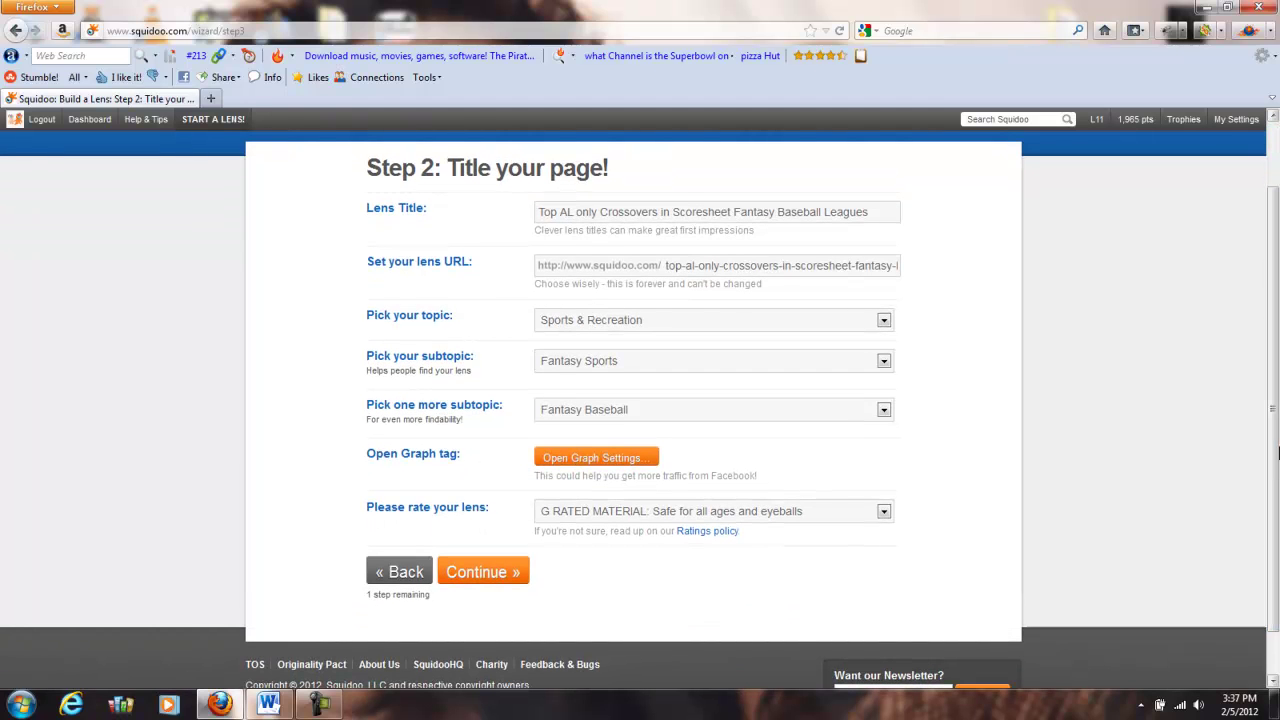
{"action": "left_click", "coordinate": [497, 578]}
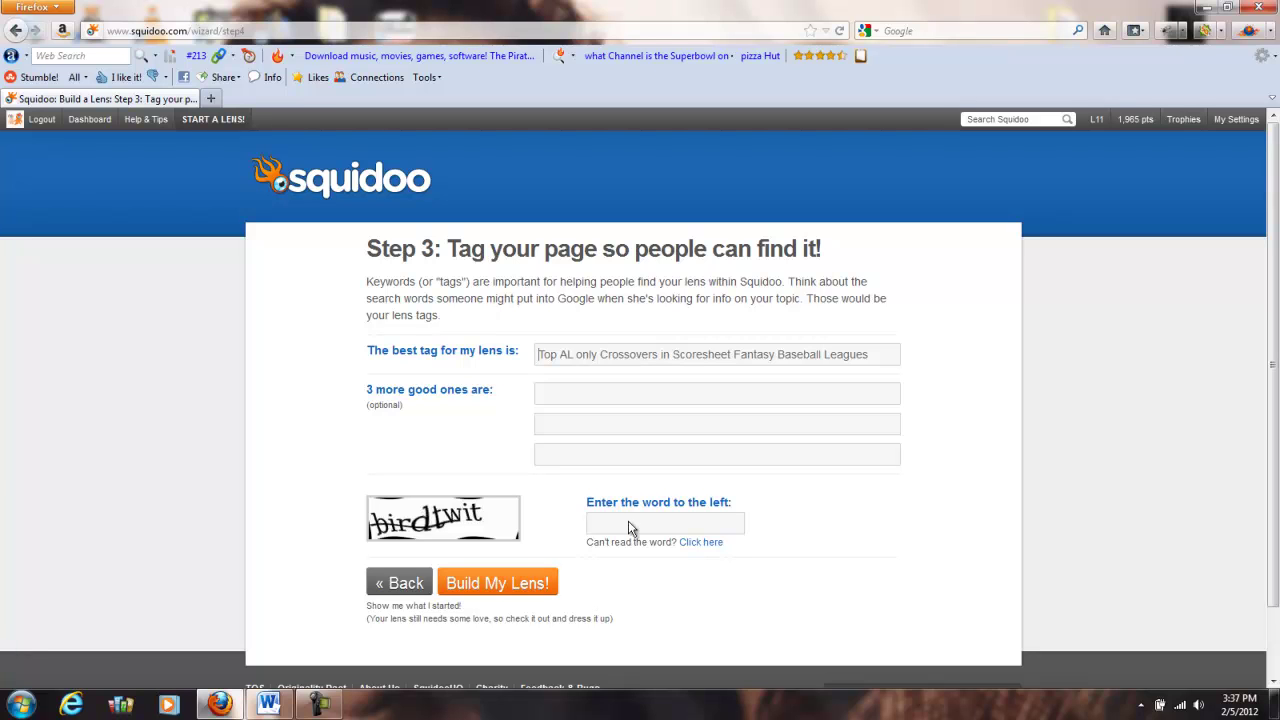
- Enter 'Scoresheet Fantasy Baseball' as the first extra tag
{"action": "left_click", "coordinate": [673, 392]}
{"action": "type", "text": "Sc"}
{"action": "type", "text": "ores"}
{"action": "type", "text": "heet Fant"}
{"action": "type", "text": "asy Baseba"}
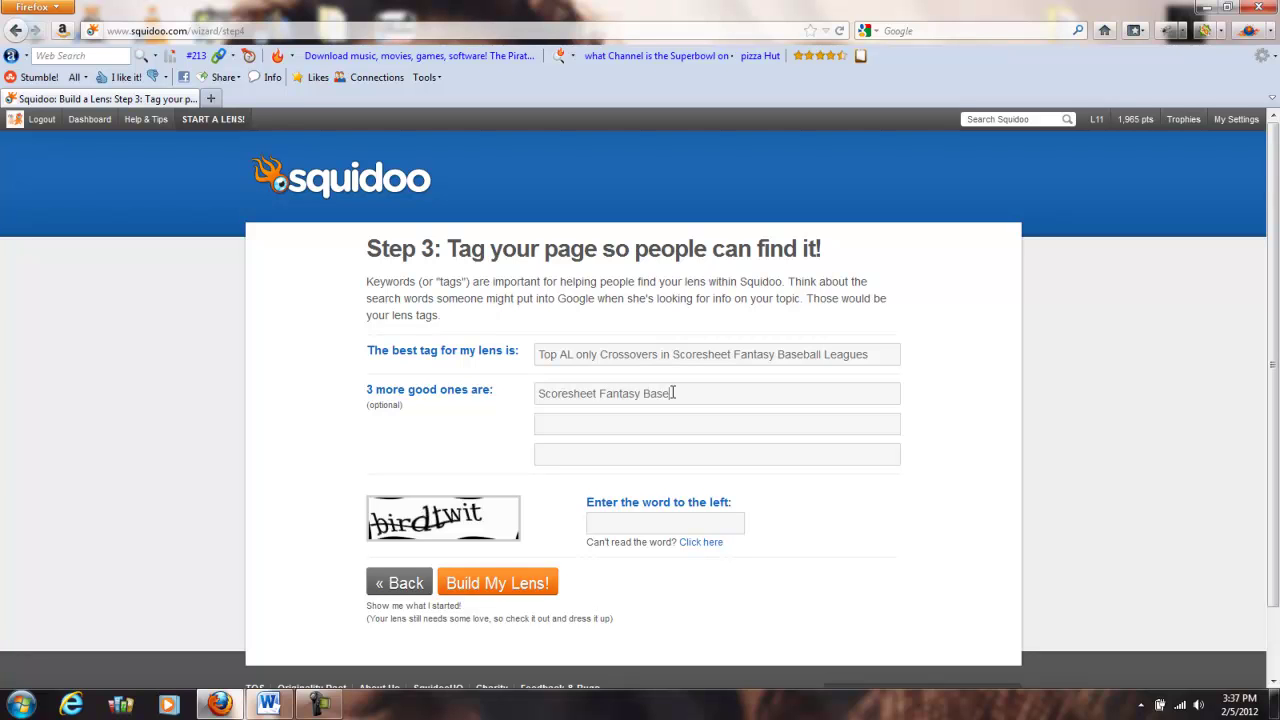
{"action": "type", "text": "ll"}
{"action": "key", "text": "ctrl+a"}
{"action": "type", "text": "score"}
{"action": "key", "text": "ctrl+a"}
{"action": "type", "text": "S"}
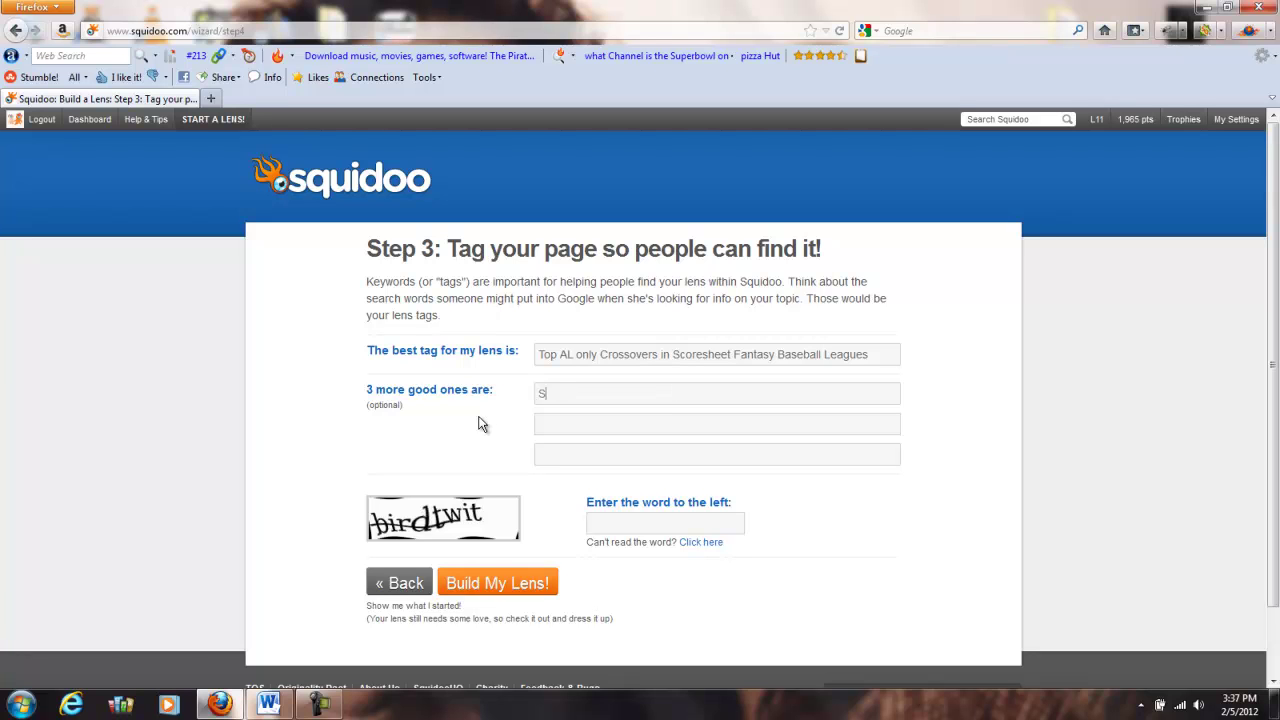
{"action": "type", "text": "coresheet F"}
{"action": "type", "text": "antasy Bas"}
{"action": "type", "text": "eball"}
- Add the tags 'fantasy baseball' and '2012 al only fantasy baseball', plus the check word
{"action": "left_click", "coordinate": [553, 421]}
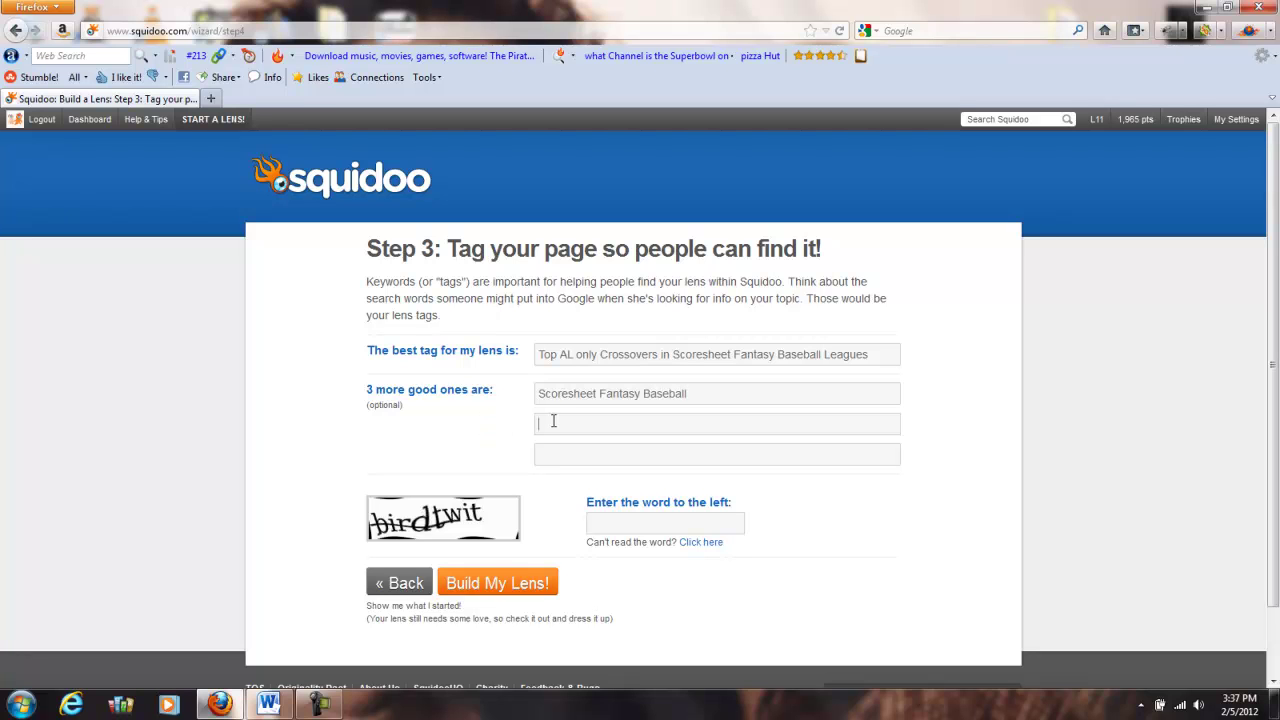
{"action": "type", "text": "antasy"}
{"action": "type", "text": " Basebn"}
{"action": "type", "text": "all"}
{"action": "key", "text": "BackSpace"}
{"action": "key", "text": "BackSpace"}
{"action": "type", "text": "20"}
{"action": "key", "text": "BackSpace"}
{"action": "key", "text": "BackSpace"}
{"action": "left_click", "coordinate": [624, 458]}
{"action": "type", "text": "2012 al on"}
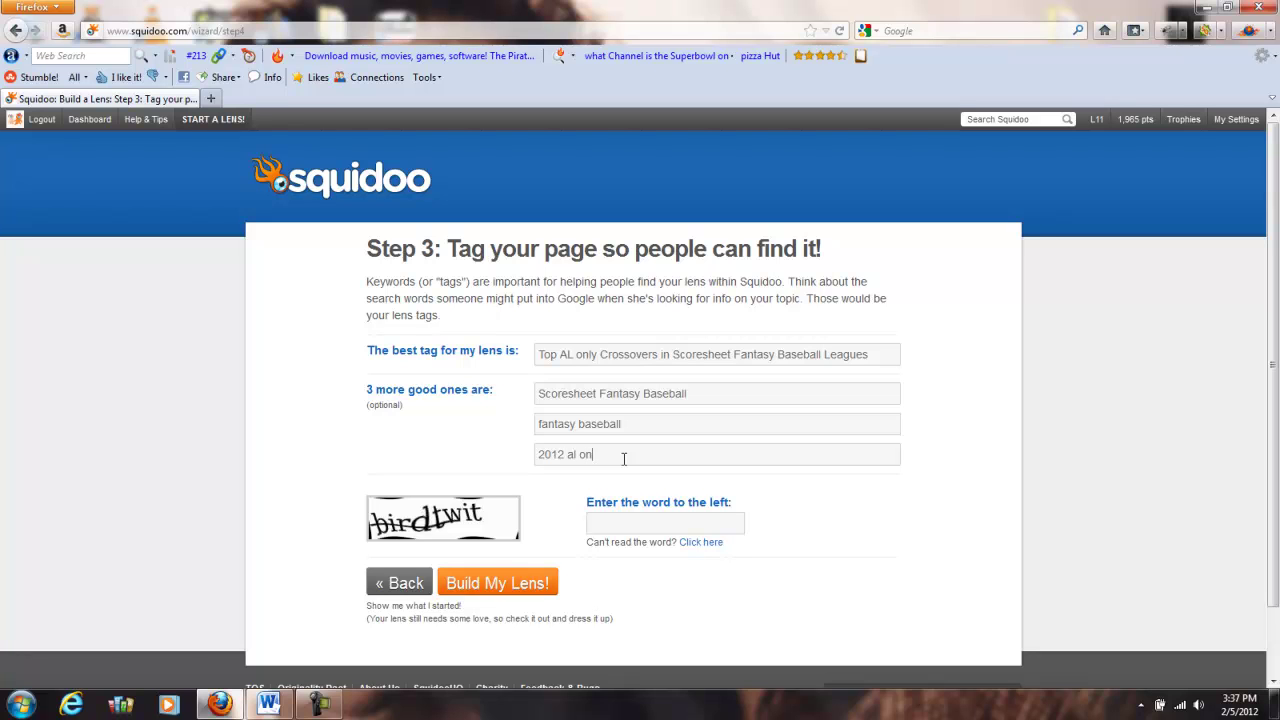
{"action": "type", "text": "ly fan"}
{"action": "type", "text": "tasy baseba"}
{"action": "type", "text": "bird"}
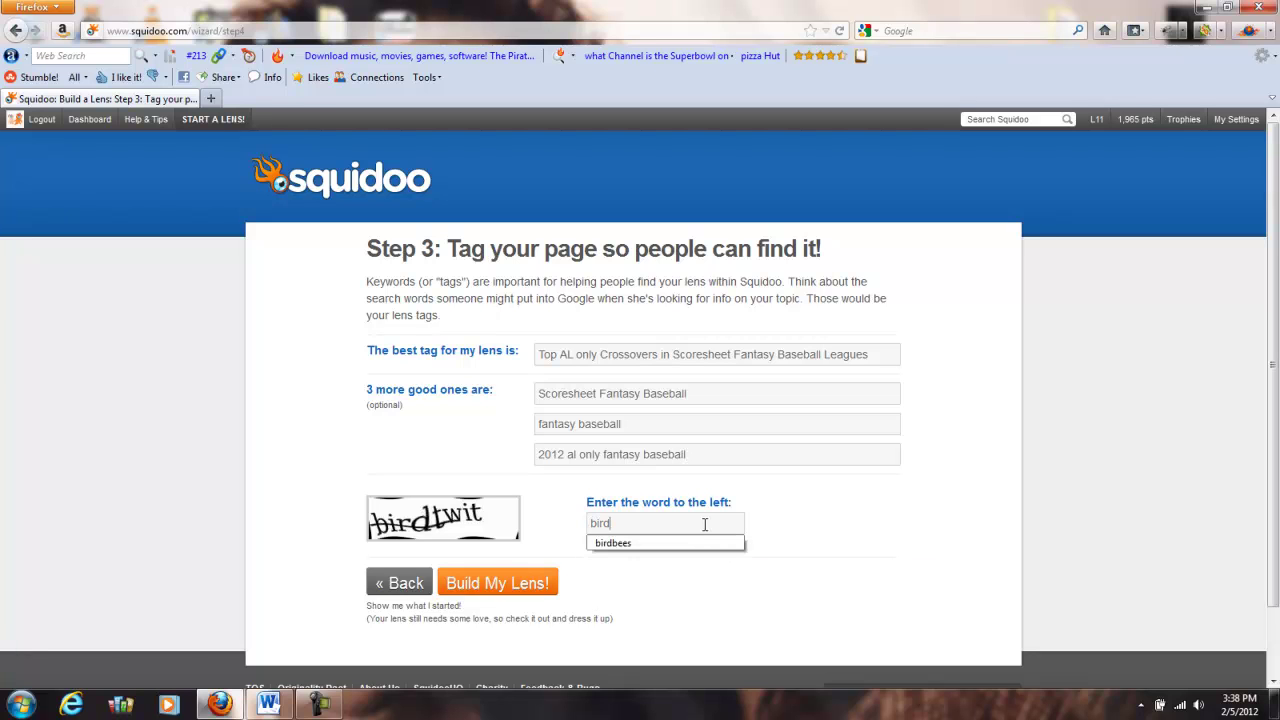
{"action": "type", "text": "twit"}
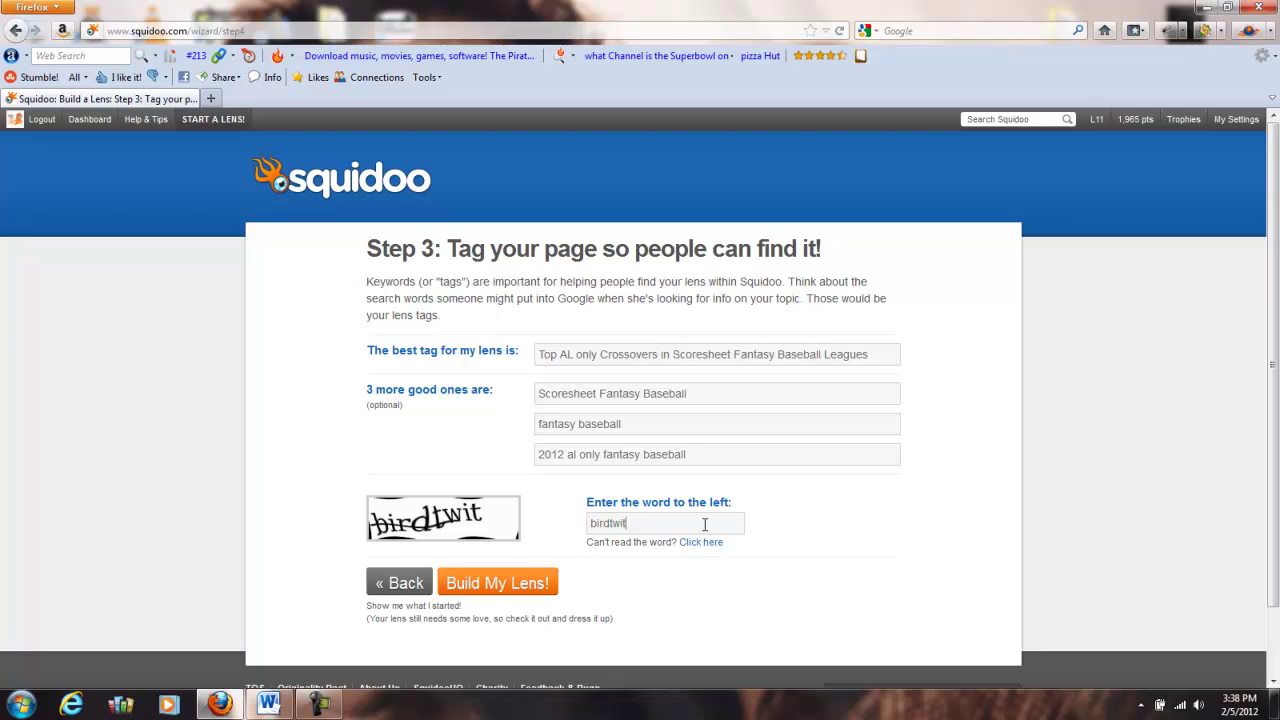
- Build the lens and open its introduction module for editing
{"action": "left_click", "coordinate": [484, 592]}
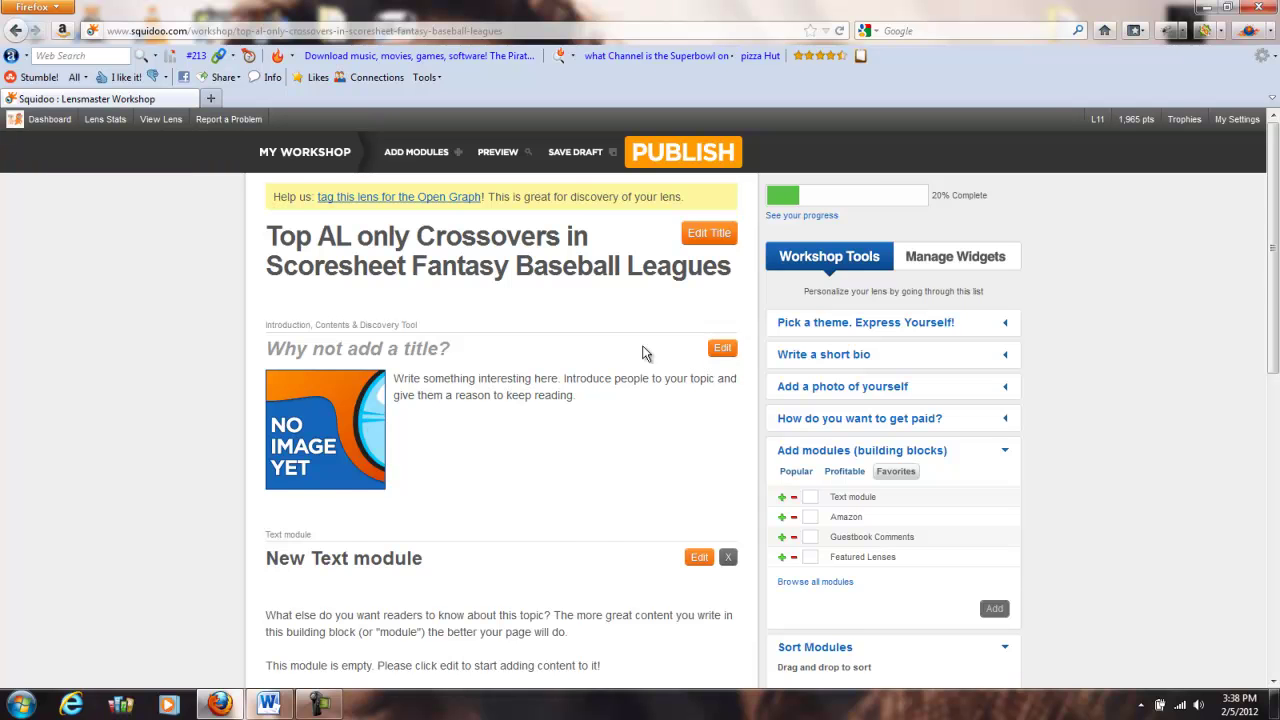
{"action": "scroll", "coordinate": [645, 353], "scroll_direction": "down", "scroll_amount": 8}
{"action": "scroll", "coordinate": [645, 353], "scroll_direction": "up", "scroll_amount": 8}
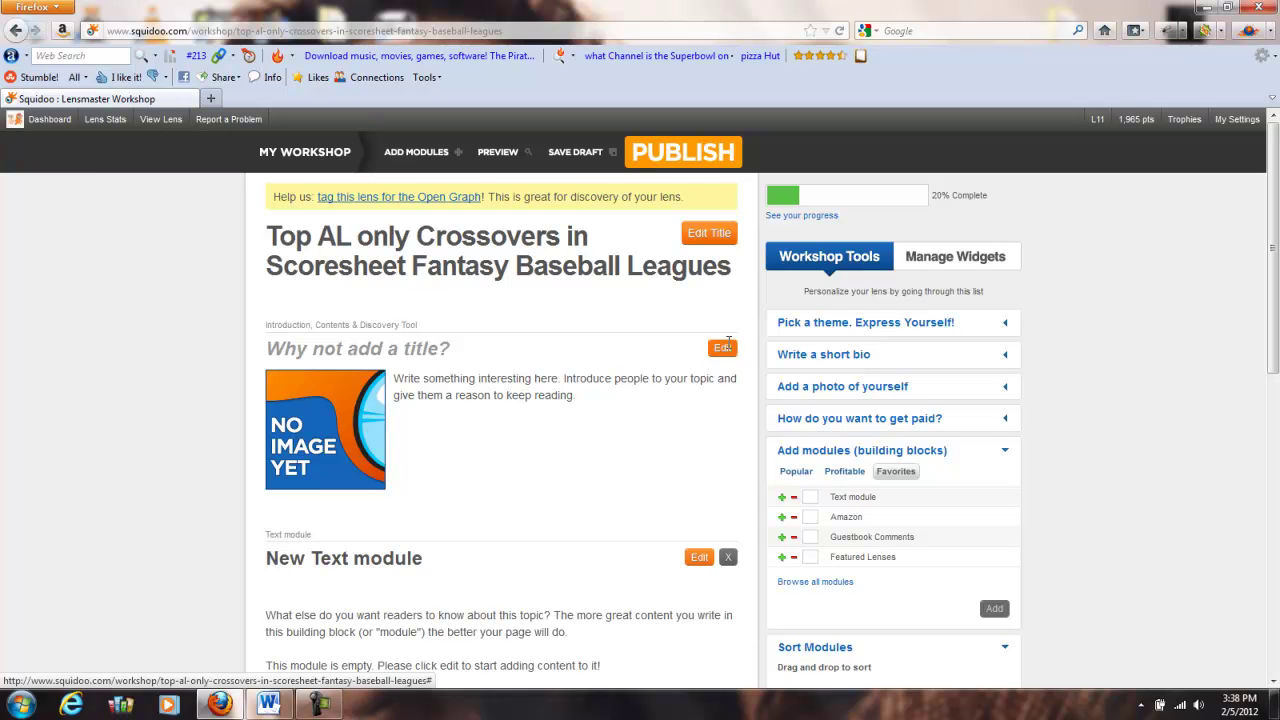
{"action": "left_click", "coordinate": [723, 347]}
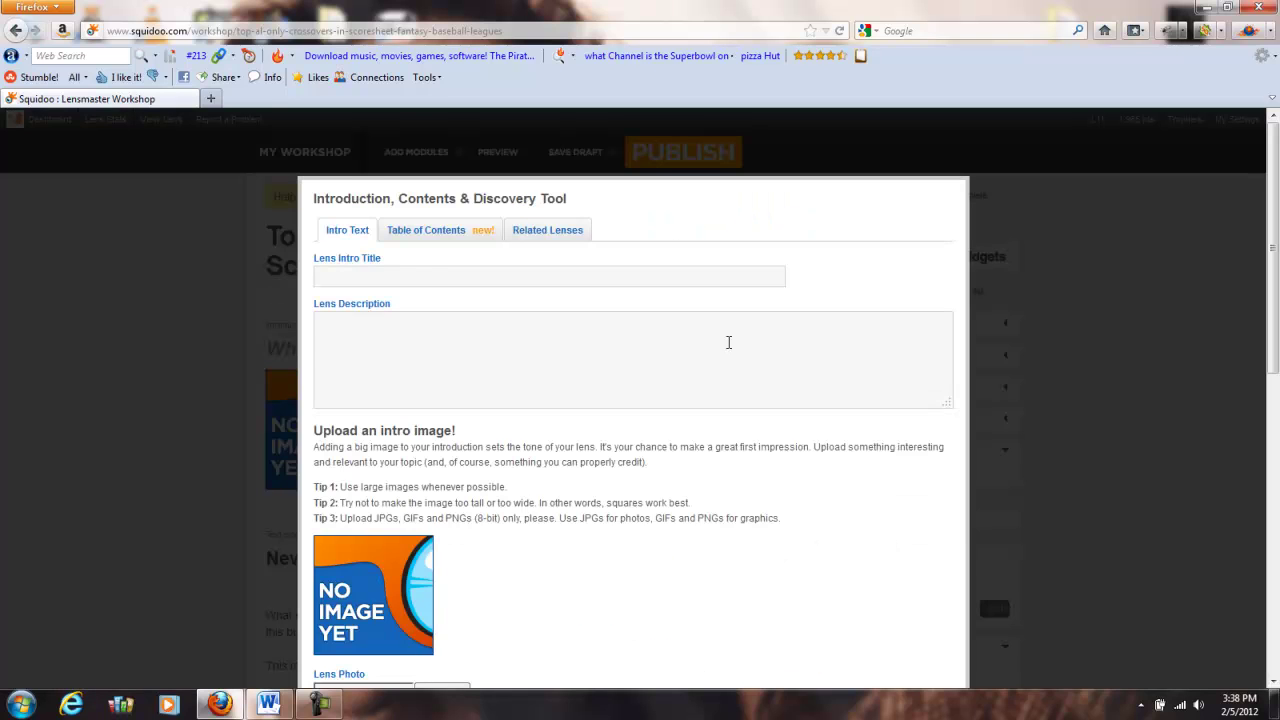
- Copy the article's opening paragraph from the Word draft
{"action": "left_click", "coordinate": [268, 704]}
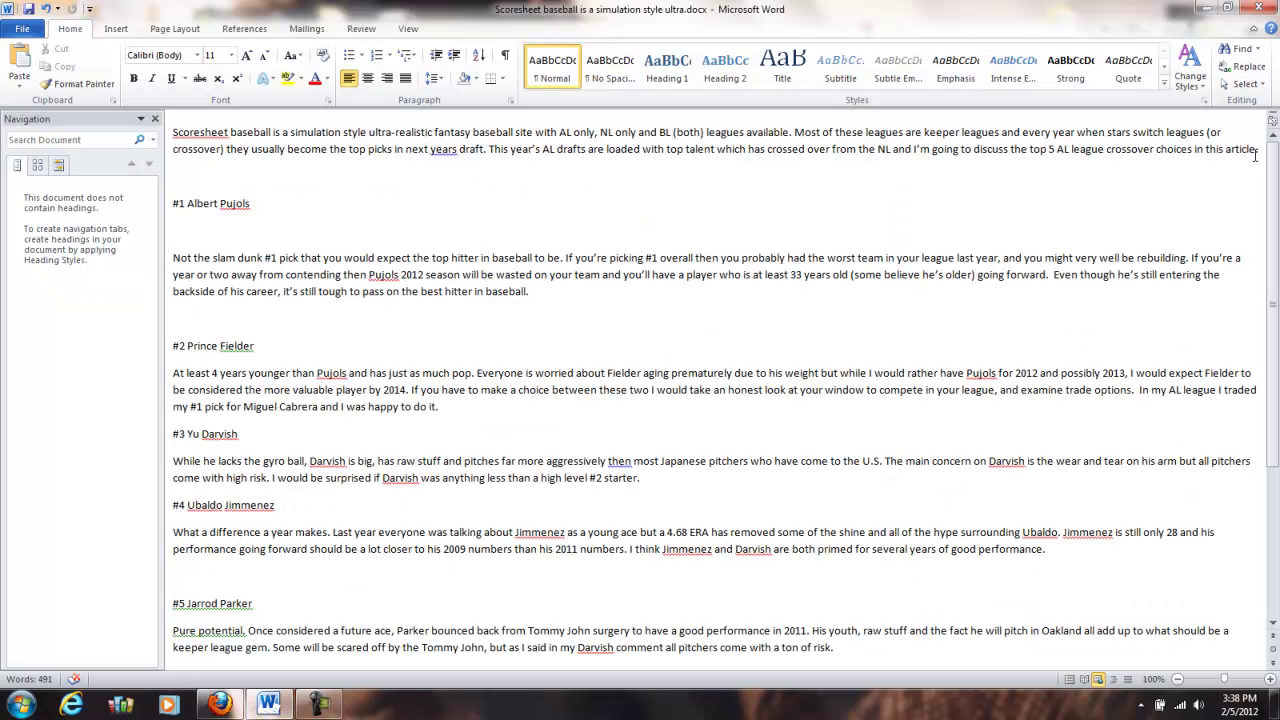
{"action": "left_click_drag", "start_coordinate": [1257, 150], "coordinate": [216, 142]}
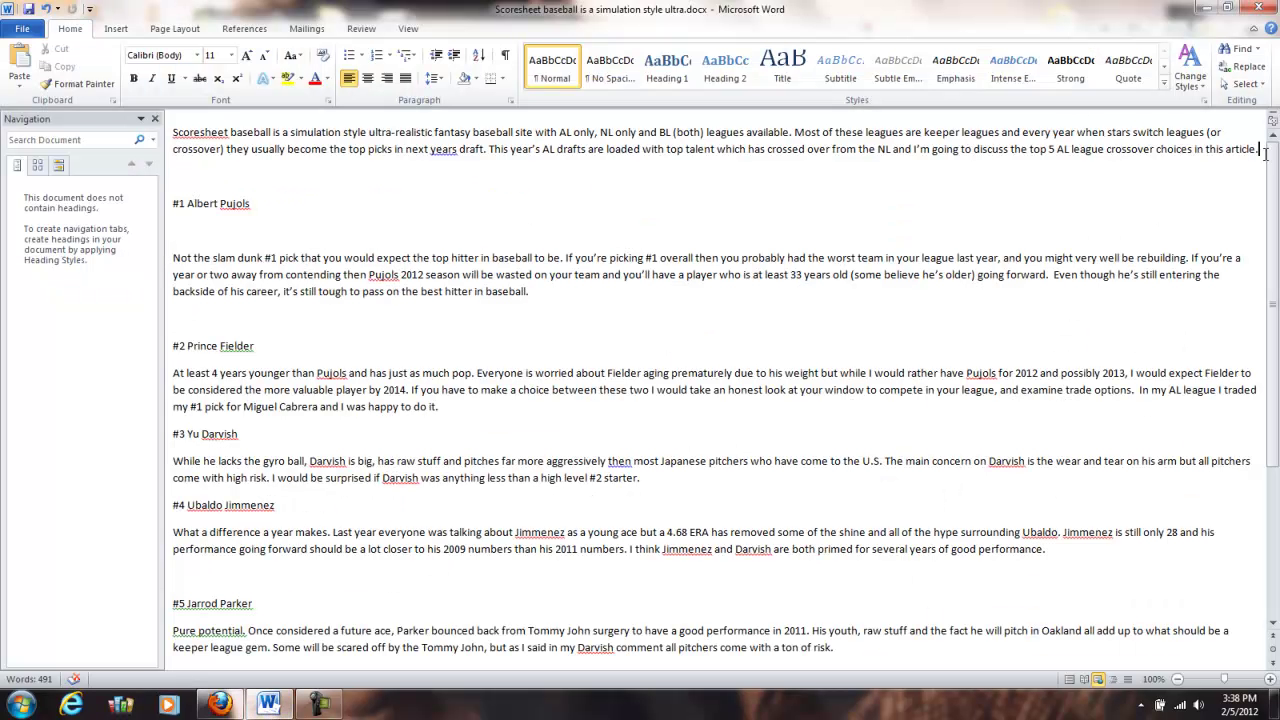
{"action": "right_click", "coordinate": [232, 142]}
{"action": "left_click", "coordinate": [264, 180]}
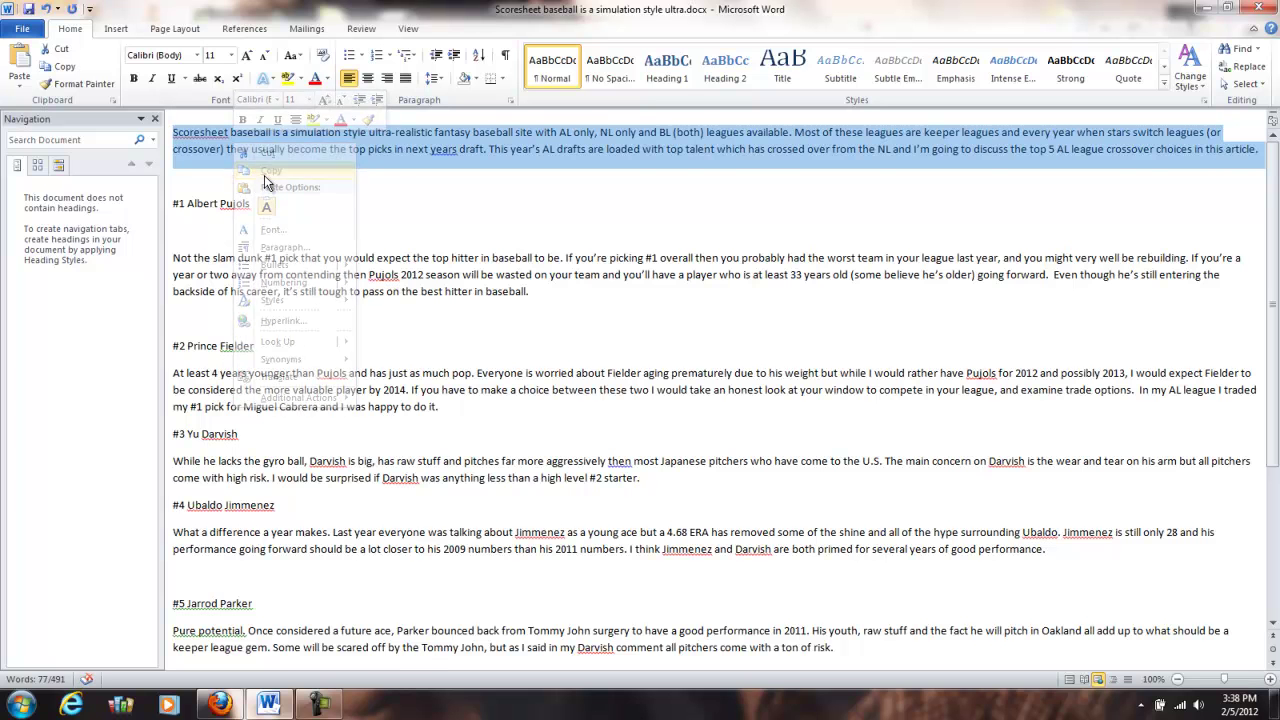
{"action": "left_click", "coordinate": [1206, 8]}
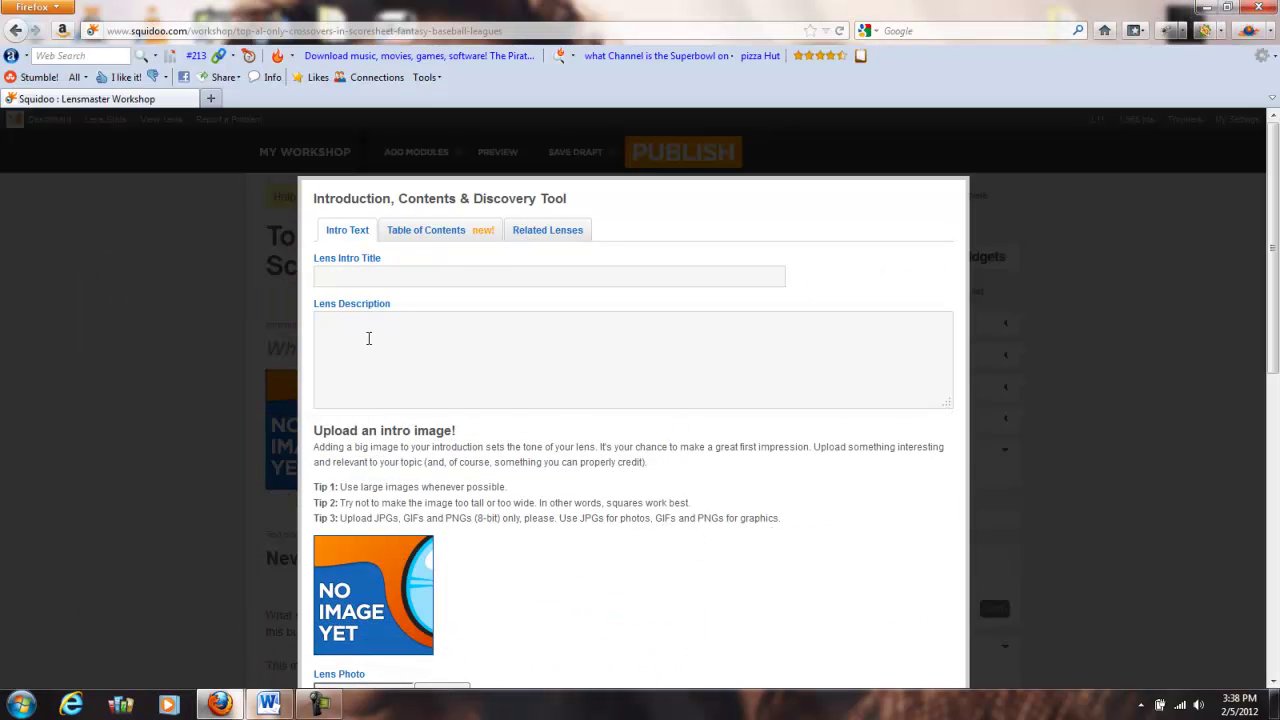
- Paste the opening paragraph as description and title the intro '2012 AL Crossover Scoresheet Fantasy Baseball Top Players'
{"action": "right_click", "coordinate": [368, 338]}
{"action": "left_click", "coordinate": [410, 406]}
{"action": "left_click", "coordinate": [435, 279]}
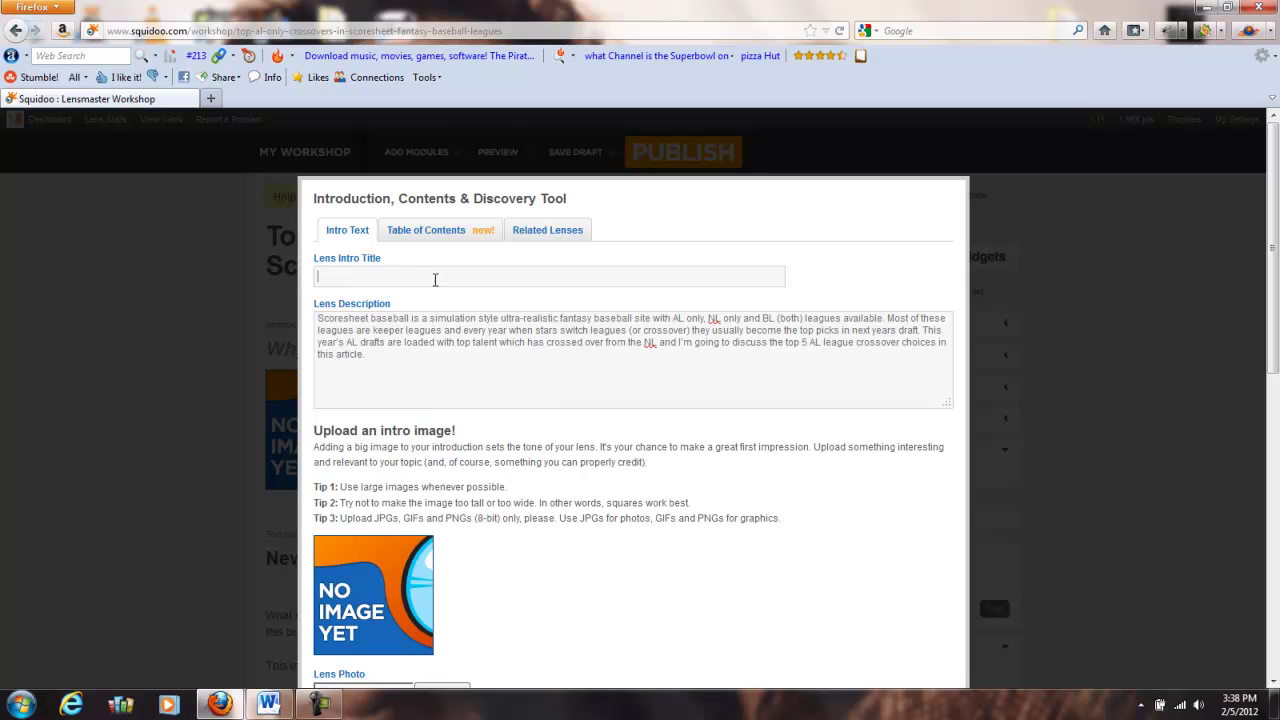
{"action": "type", "text": "2012 AL "}
{"action": "type", "text": "Cro"}
{"action": "type", "text": "ssover "}
{"action": "type", "text": "Scores"}
{"action": "type", "text": "heet"}
{"action": "type", "text": "Playe"}
{"action": "type", "text": "Fantasy B"}
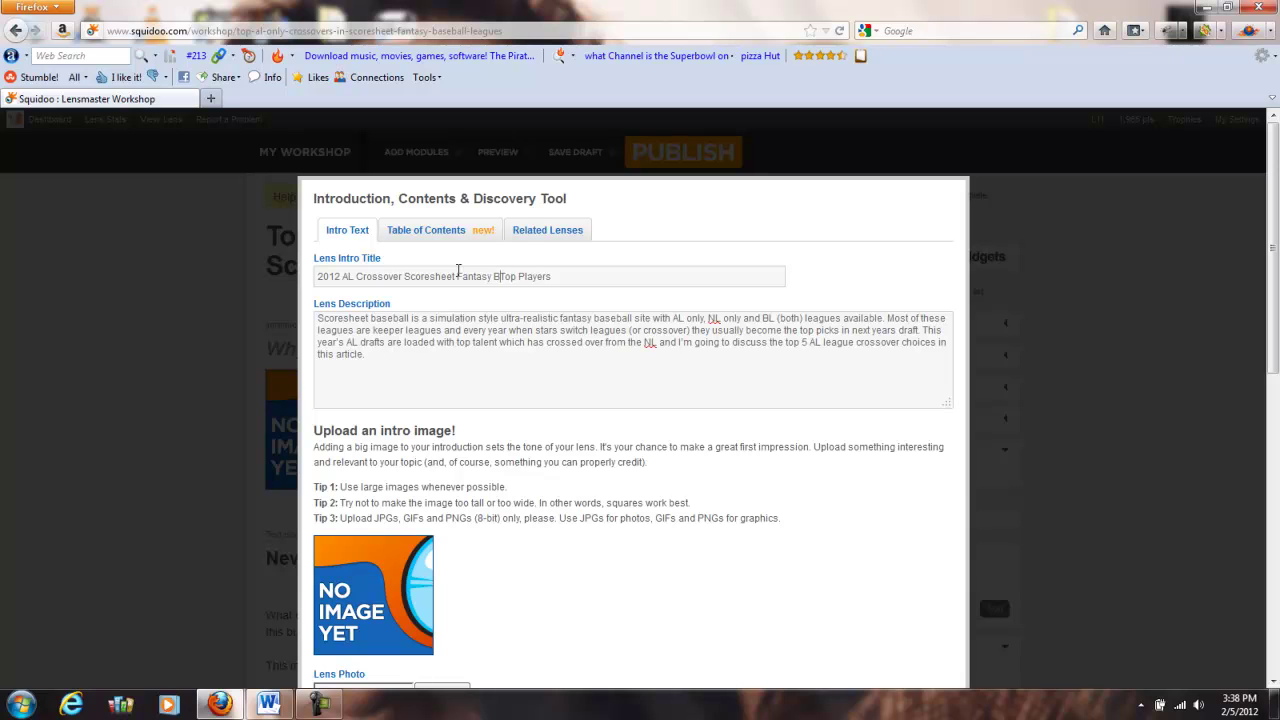
{"action": "type", "text": "aseball"}
{"action": "left_click_drag", "start_coordinate": [1273, 330], "coordinate": [1273, 410]}
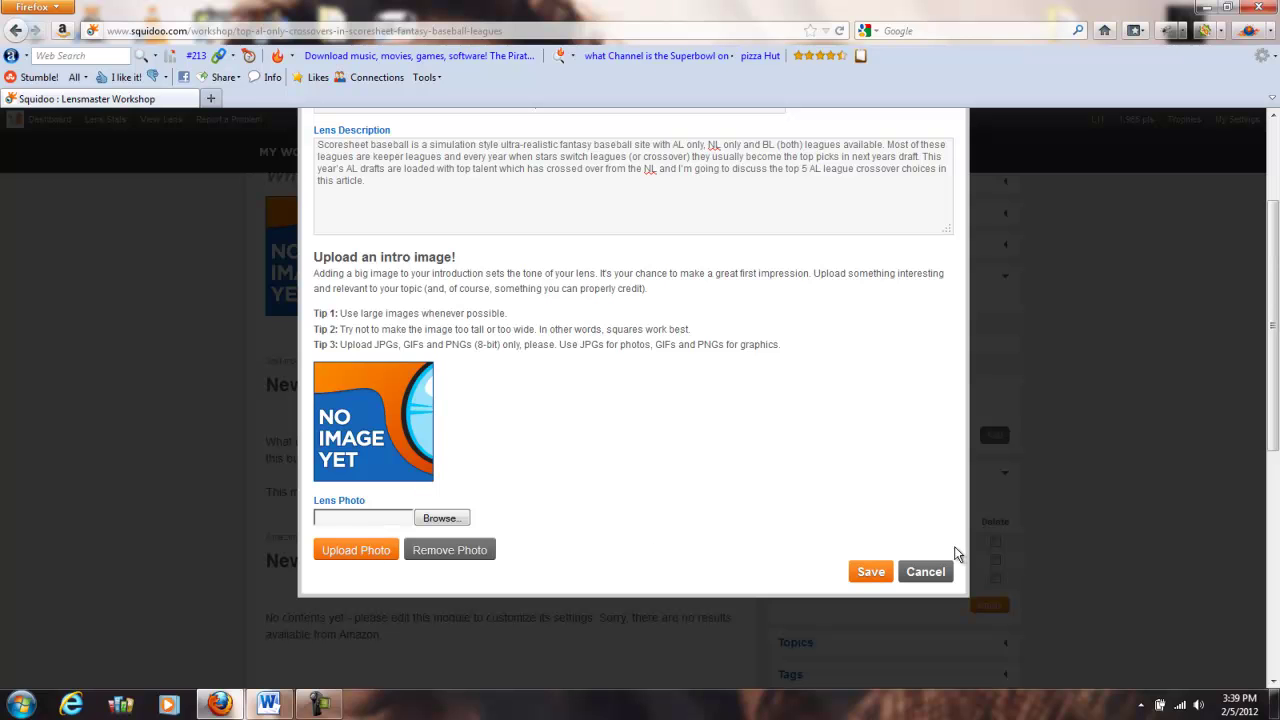
- Save the introduction and delete the empty Amazon module
{"action": "left_click", "coordinate": [870, 572]}
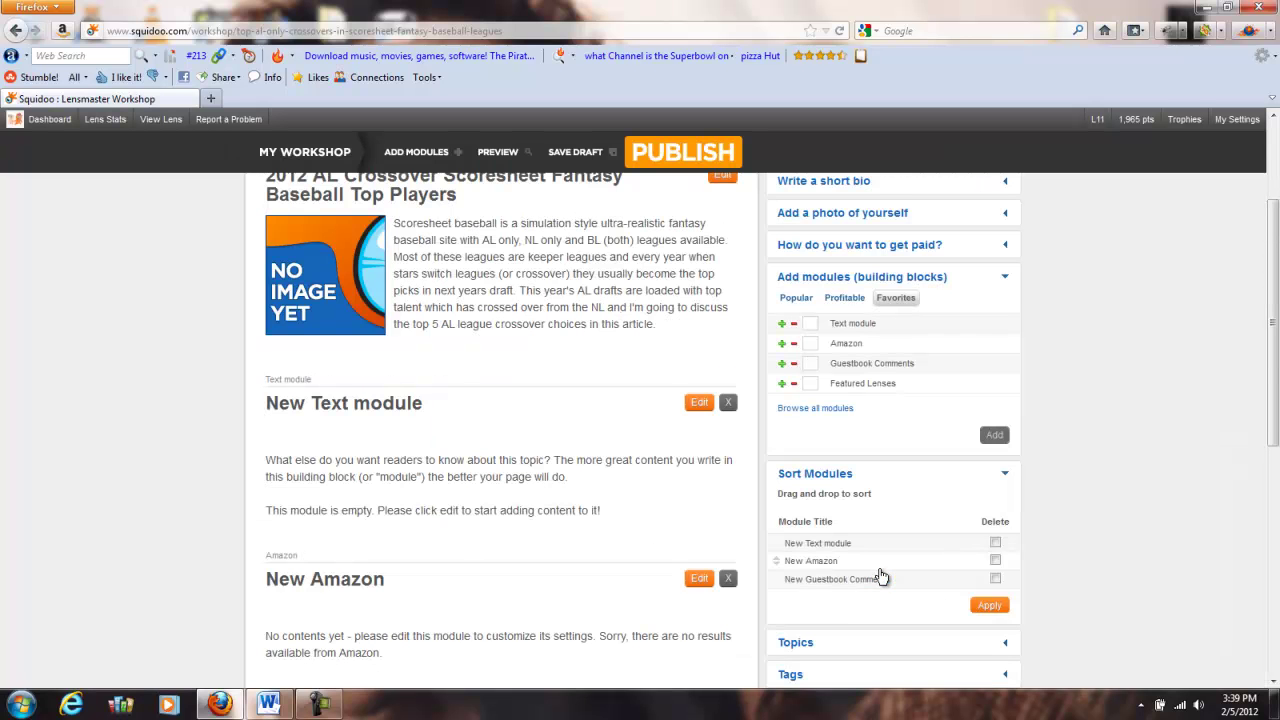
{"action": "scroll", "coordinate": [567, 466], "scroll_direction": "down", "scroll_amount": 2}
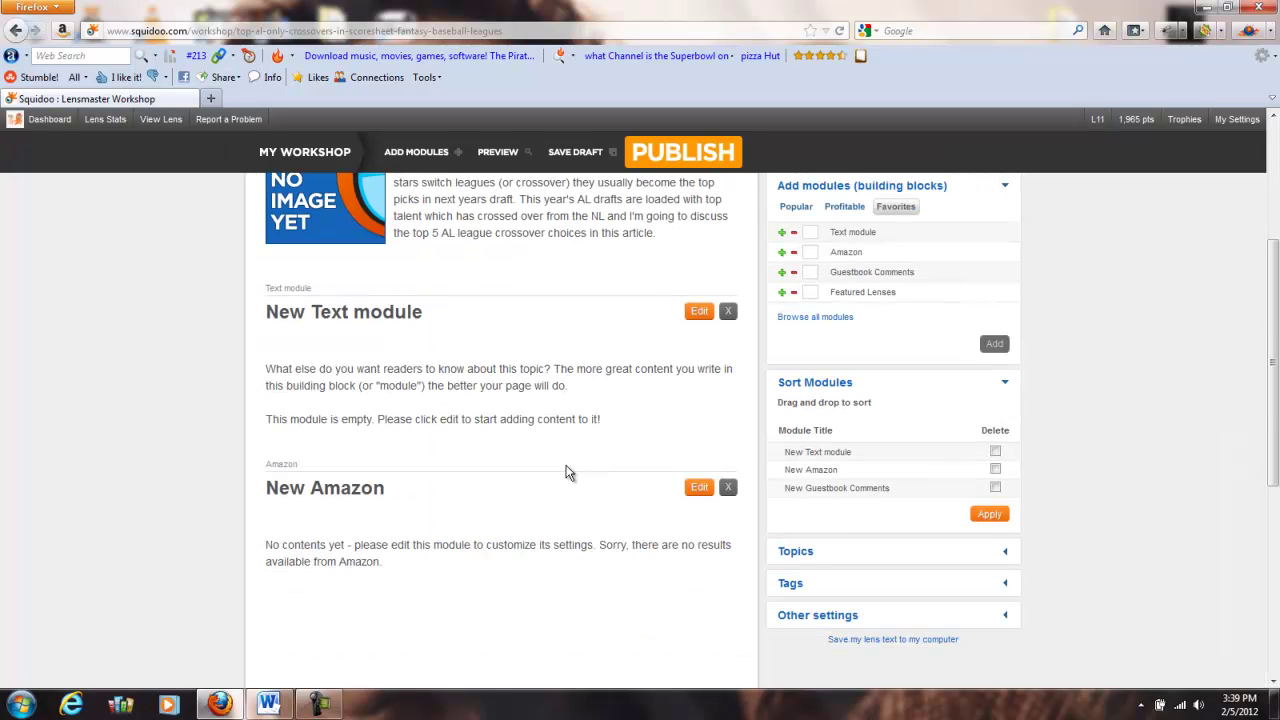
{"action": "left_click", "coordinate": [728, 487]}
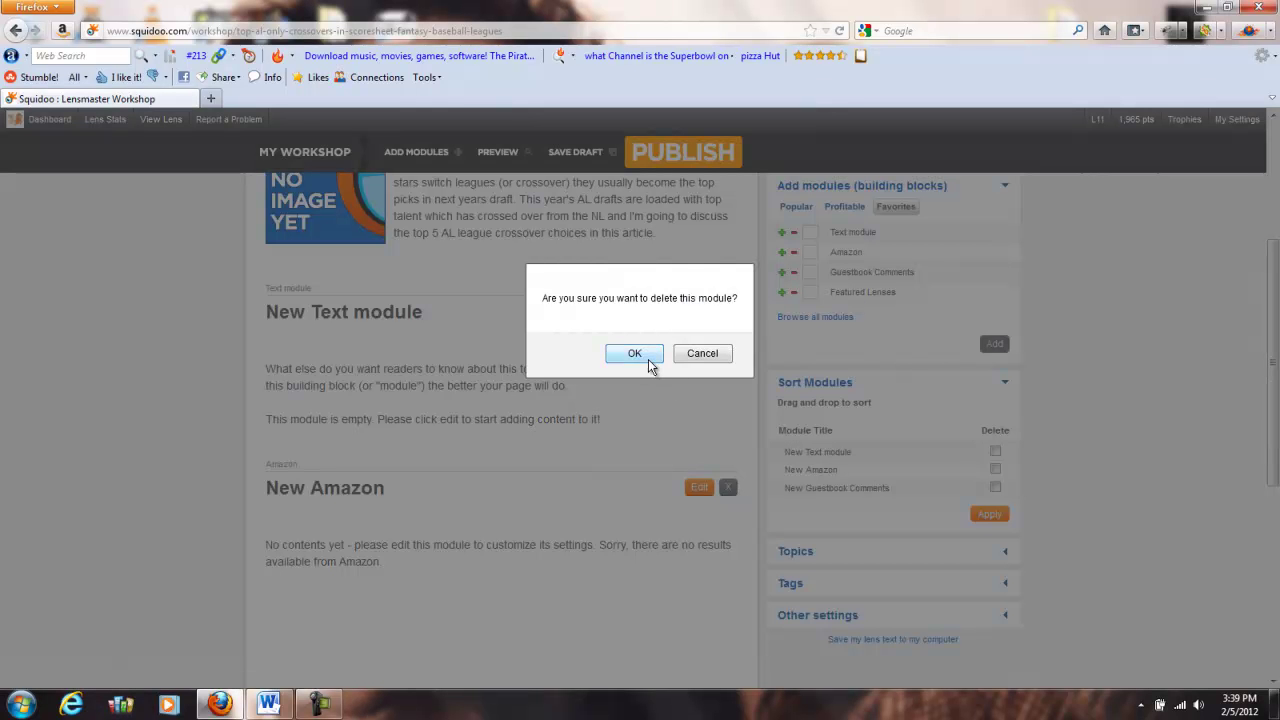
{"action": "left_click", "coordinate": [636, 356]}
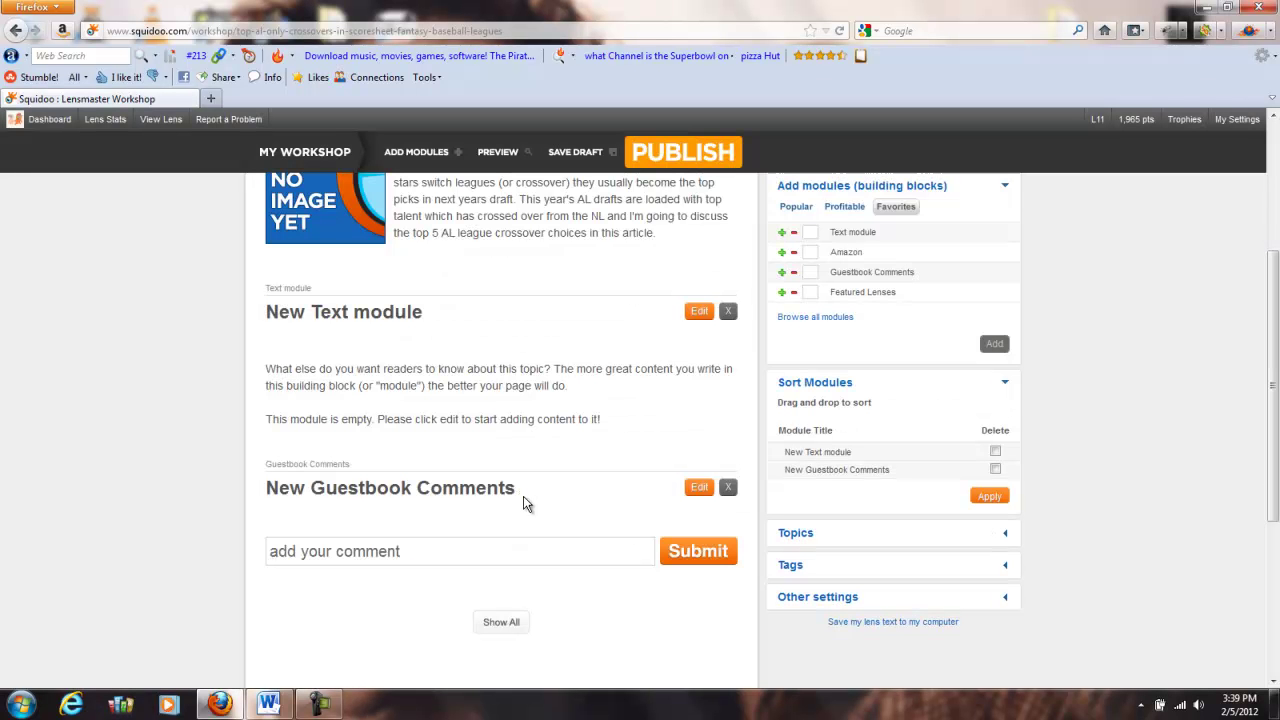
{"action": "scroll", "coordinate": [621, 511], "scroll_direction": "up", "scroll_amount": 5}
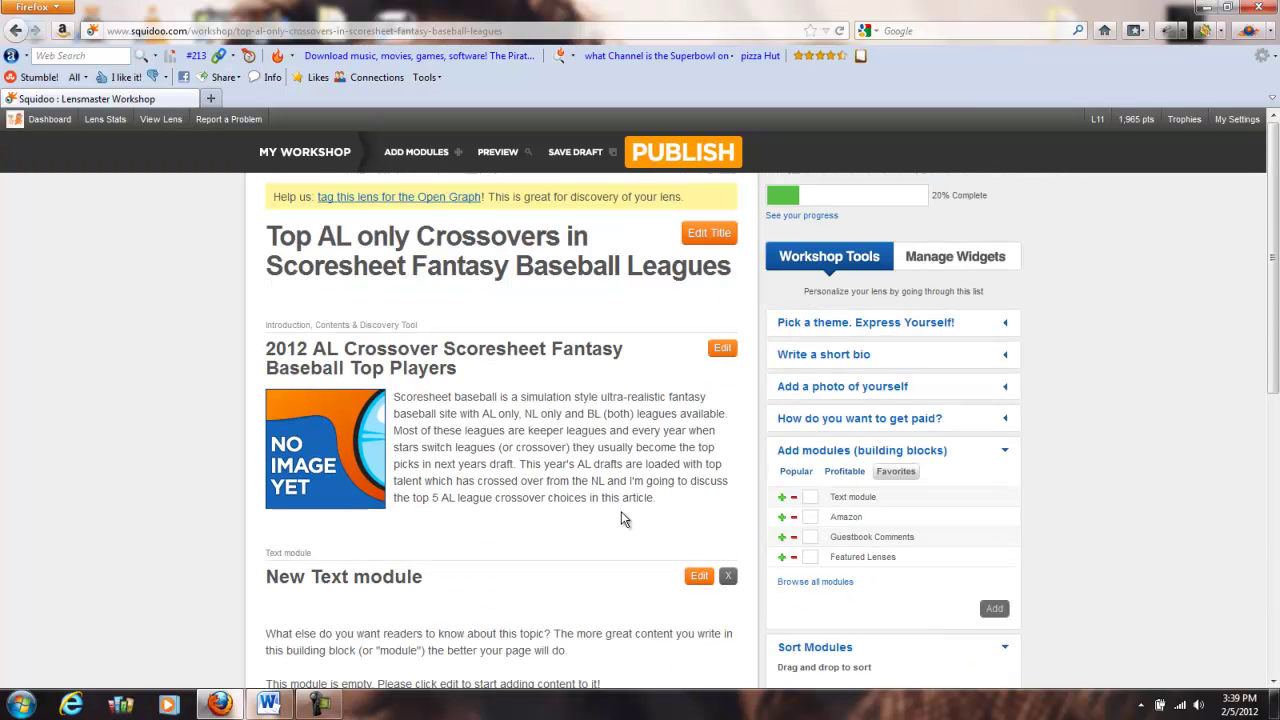
{"action": "scroll", "coordinate": [621, 512], "scroll_direction": "down", "scroll_amount": 2}
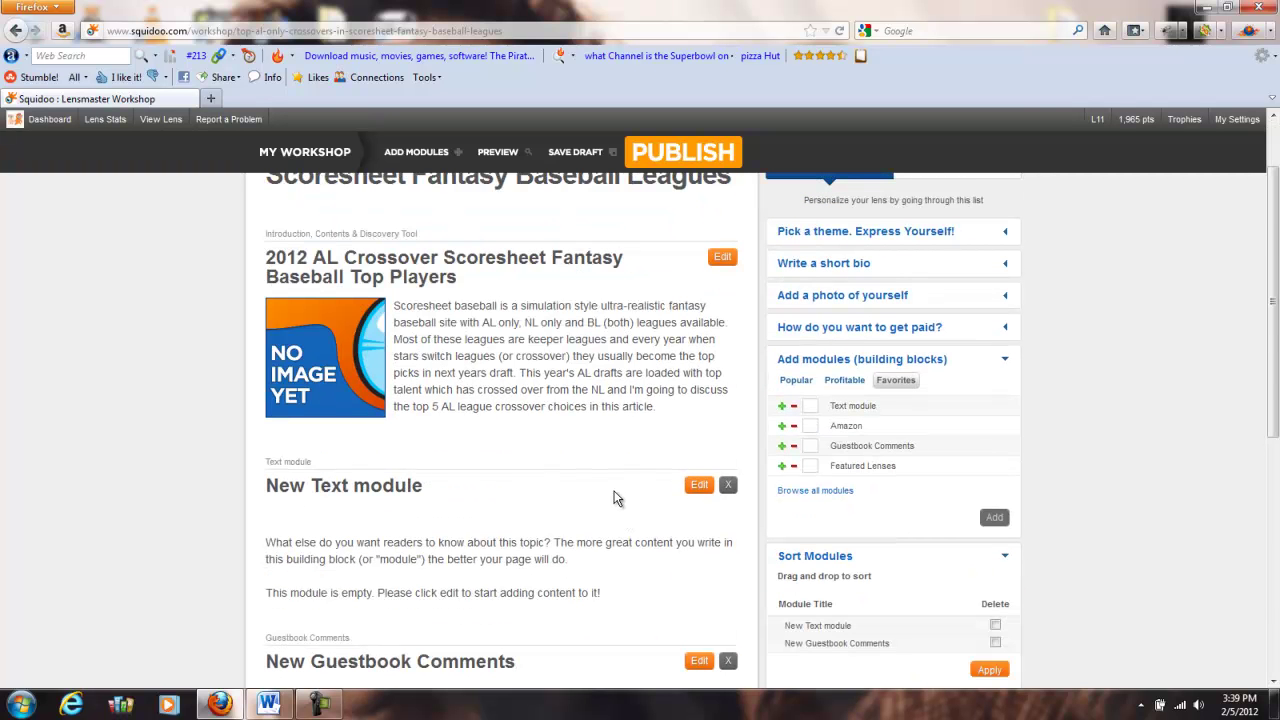
{"action": "scroll", "coordinate": [615, 498], "scroll_direction": "up", "scroll_amount": 2}
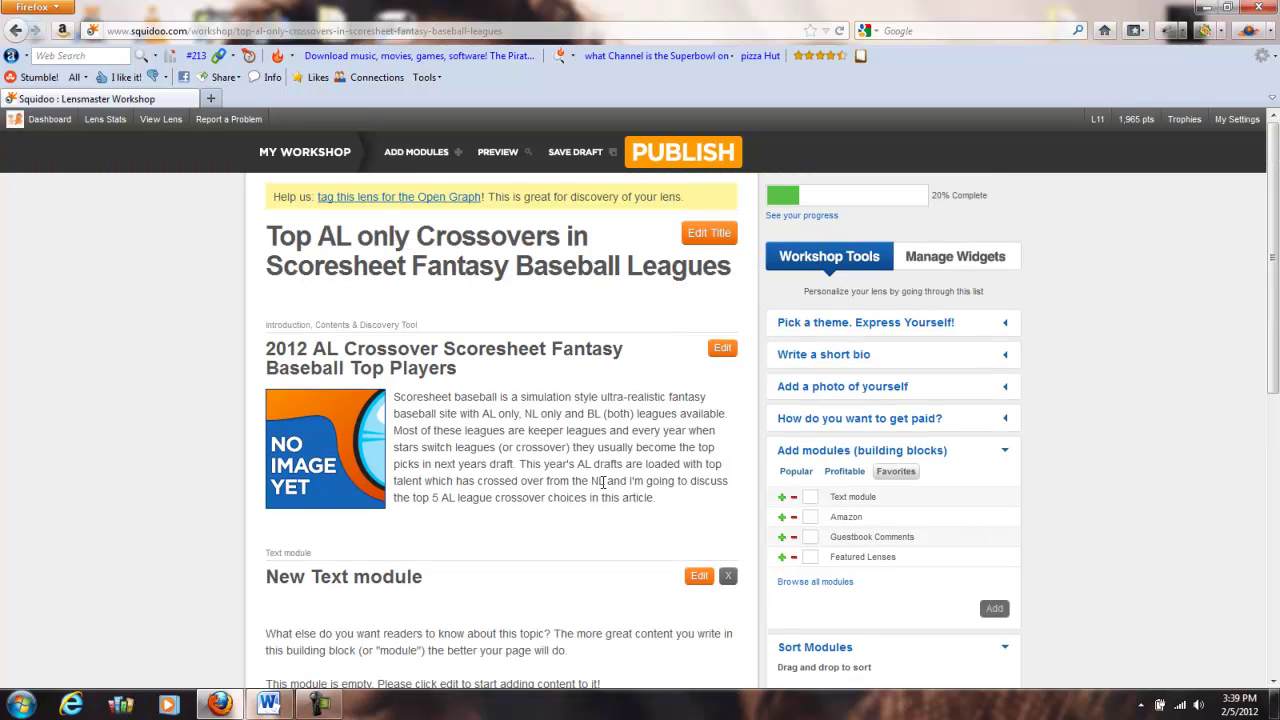
{"action": "scroll", "coordinate": [603, 481], "scroll_direction": "down", "scroll_amount": 4}
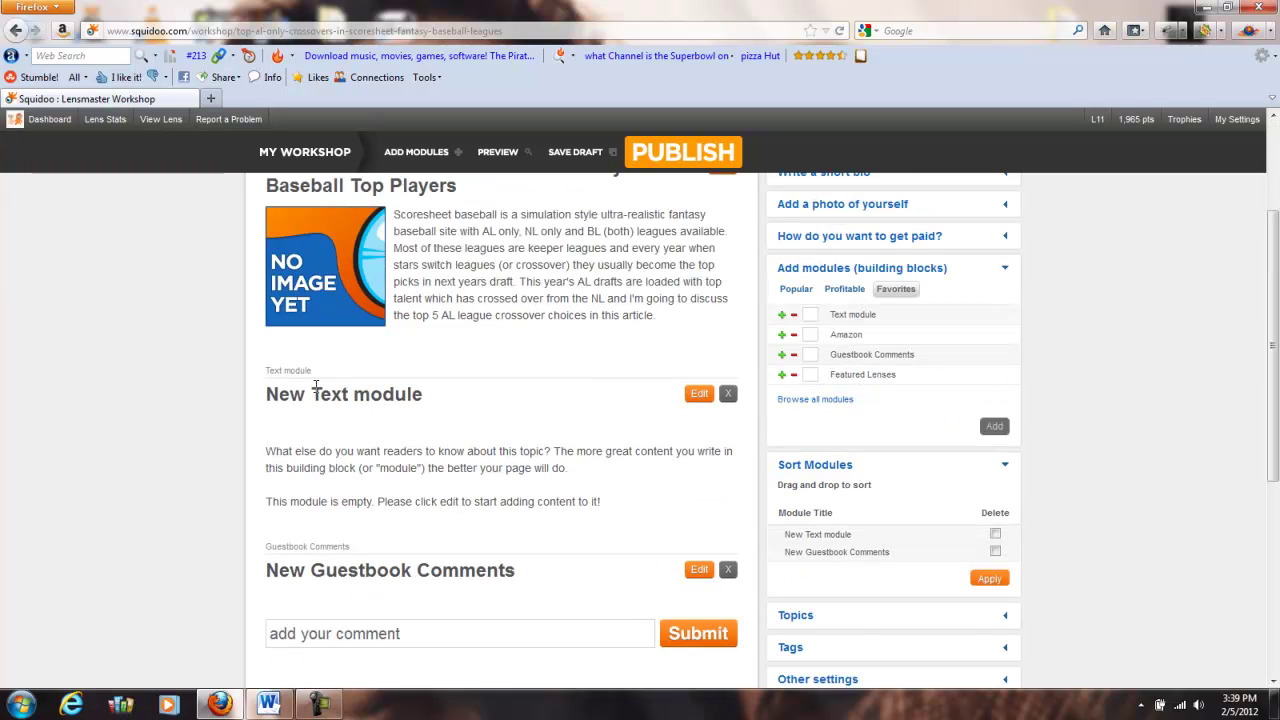
- Title the text module '#1 Albert Pujols' using the heading from the Word draft
{"action": "left_click", "coordinate": [691, 397]}
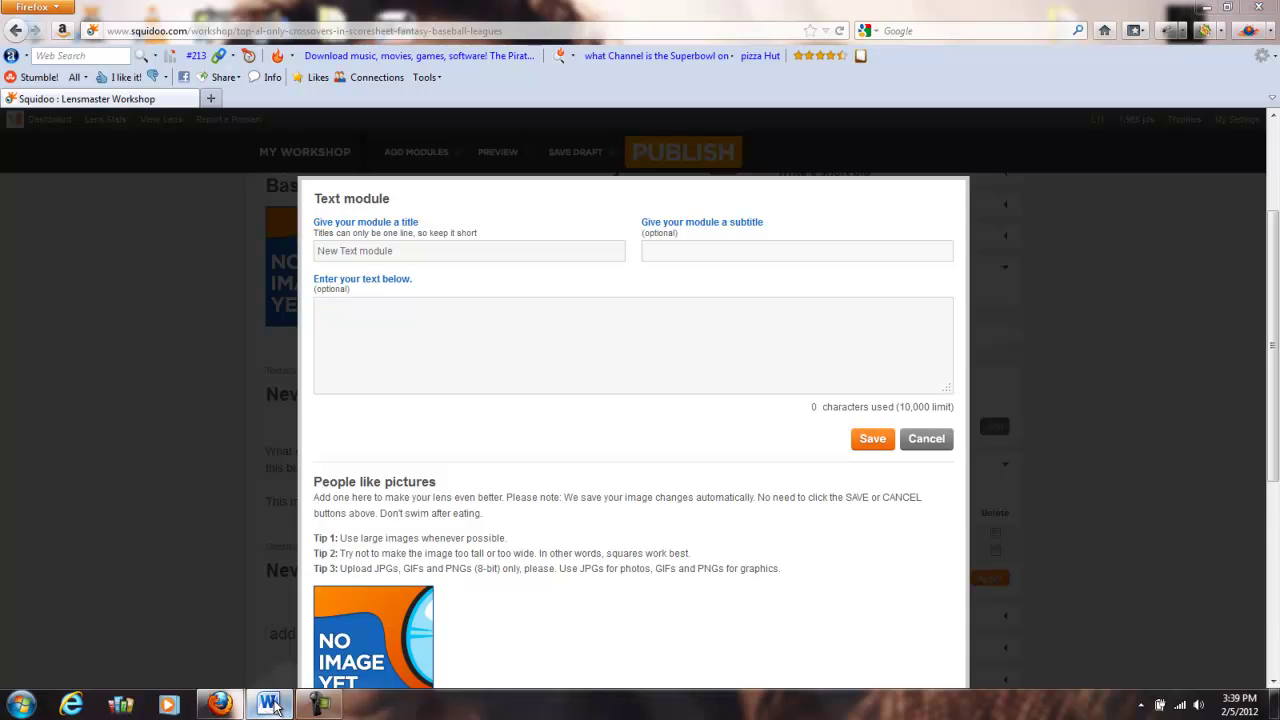
{"action": "left_click", "coordinate": [270, 705]}
{"action": "left_click_drag", "start_coordinate": [251, 203], "coordinate": [174, 203]}
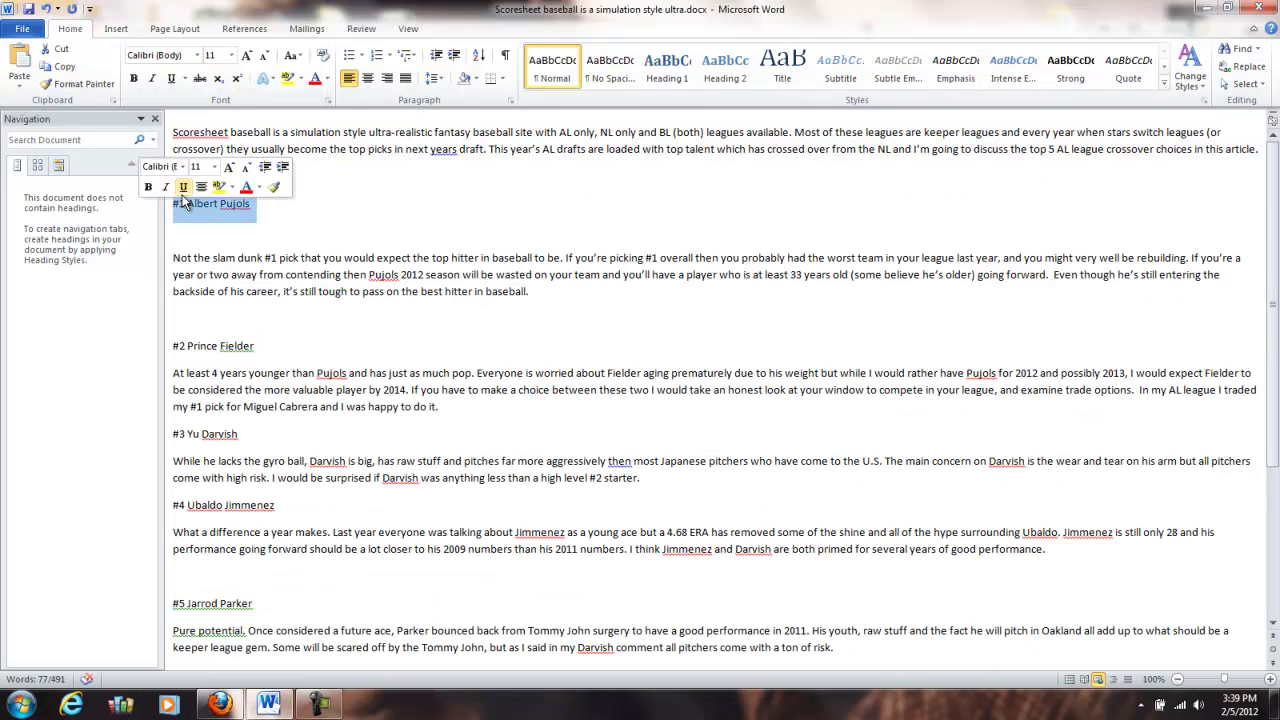
{"action": "right_click", "coordinate": [198, 206]}
{"action": "left_click", "coordinate": [233, 226]}
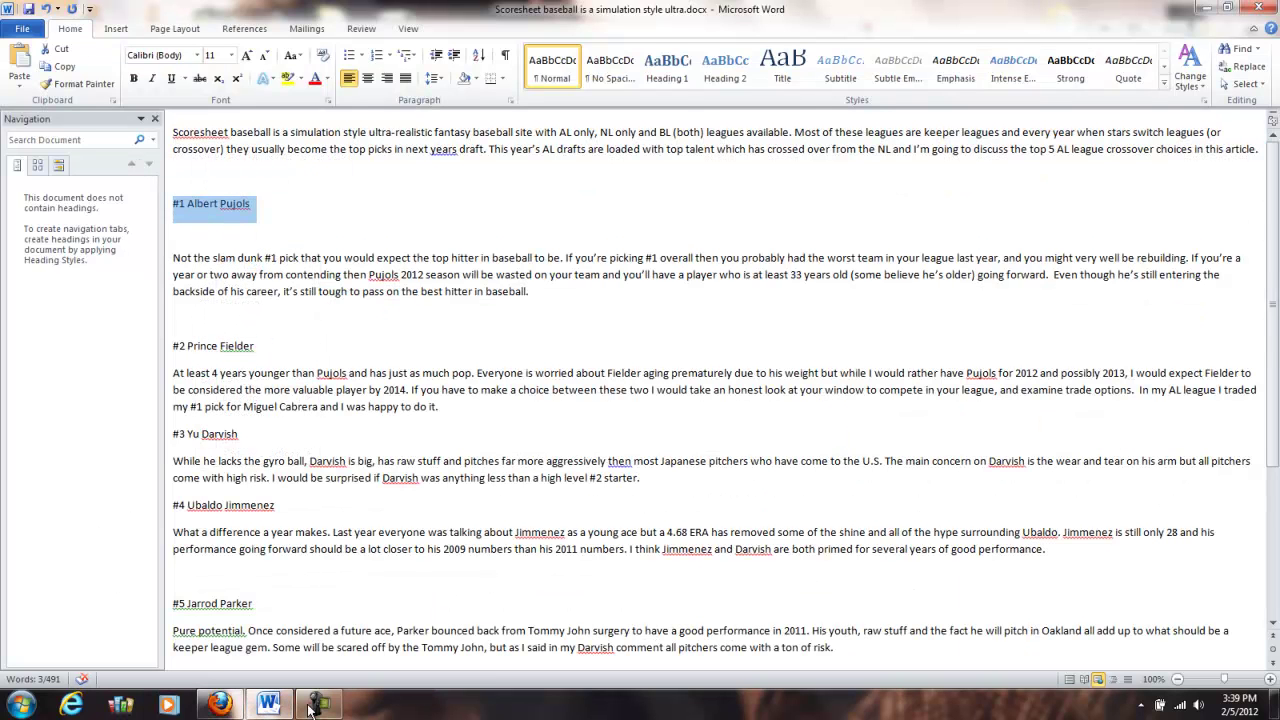
{"action": "left_click", "coordinate": [220, 705]}
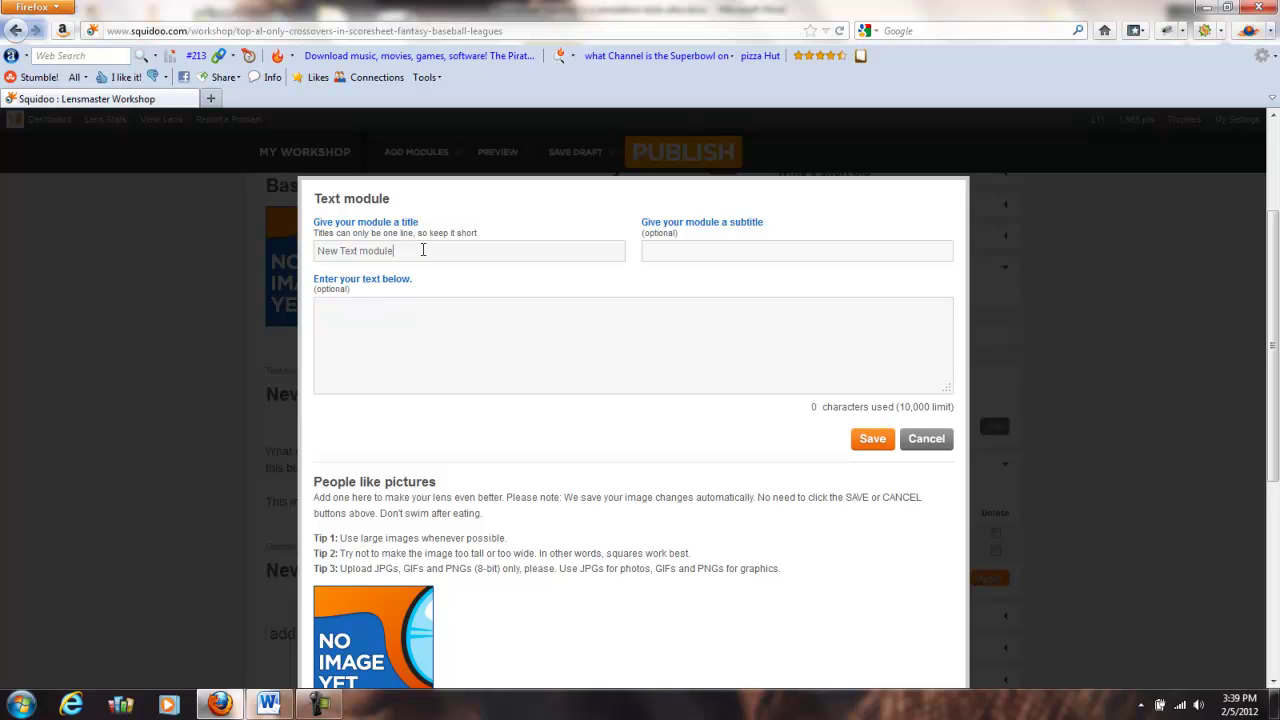
{"action": "key", "text": "BackSpace"}
{"action": "key", "text": "BackSpace"}
{"action": "key", "text": "BackSpace"}
{"action": "key", "text": "ctrl+v"}
- Paste the Pujols paragraph from the Word draft into the module body
{"action": "left_click", "coordinate": [268, 705]}
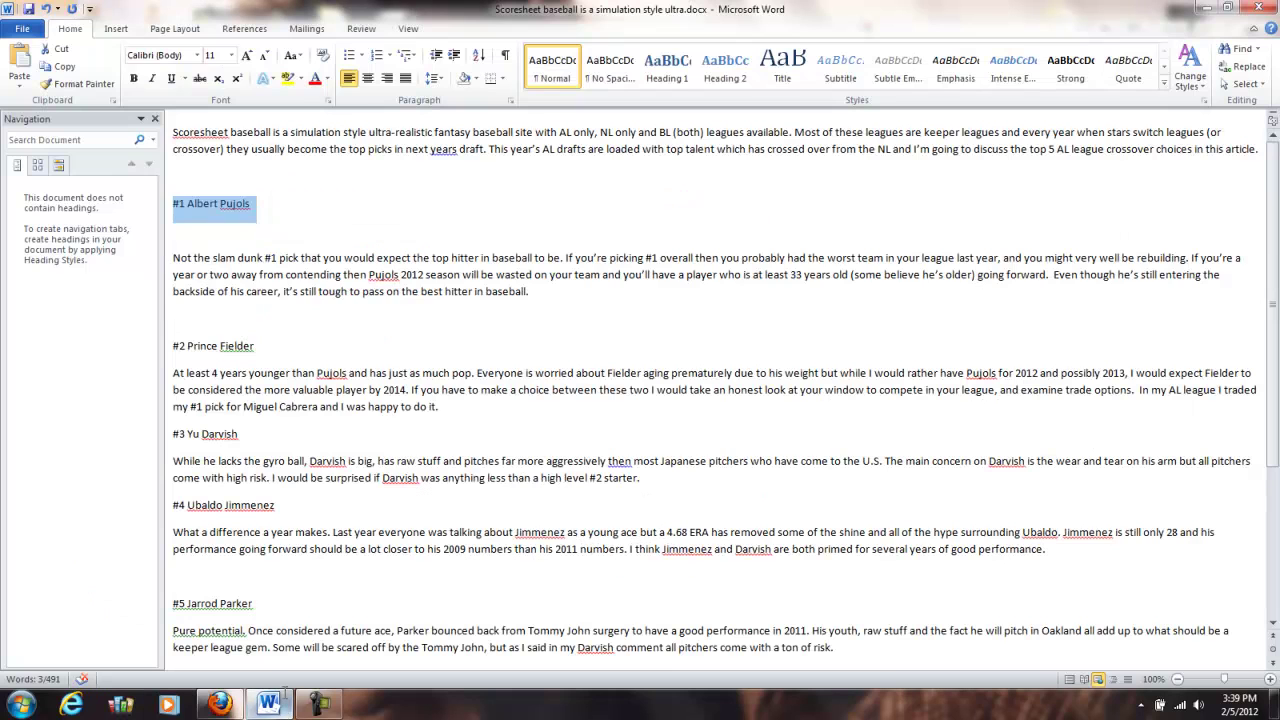
{"action": "left_click", "coordinate": [543, 298]}
{"action": "left_click_drag", "start_coordinate": [543, 298], "coordinate": [172, 258]}
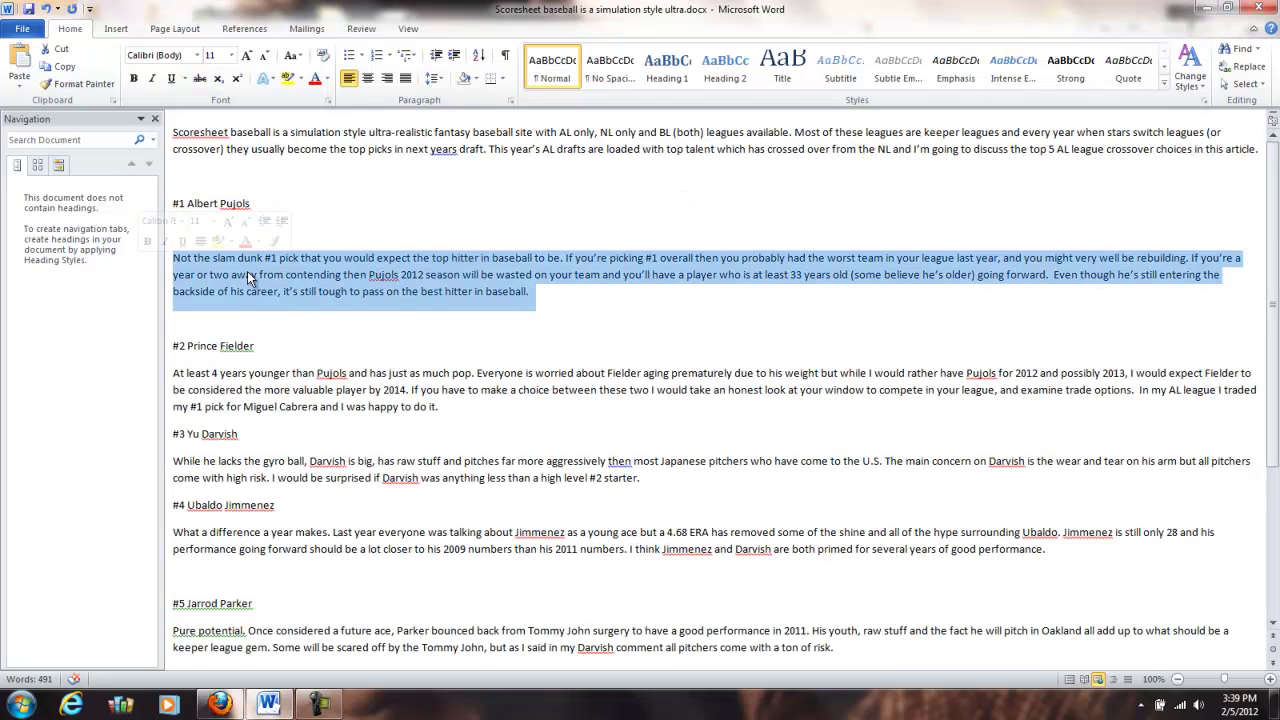
{"action": "right_click", "coordinate": [284, 280]}
{"action": "left_click", "coordinate": [312, 306]}
{"action": "left_click", "coordinate": [219, 705]}
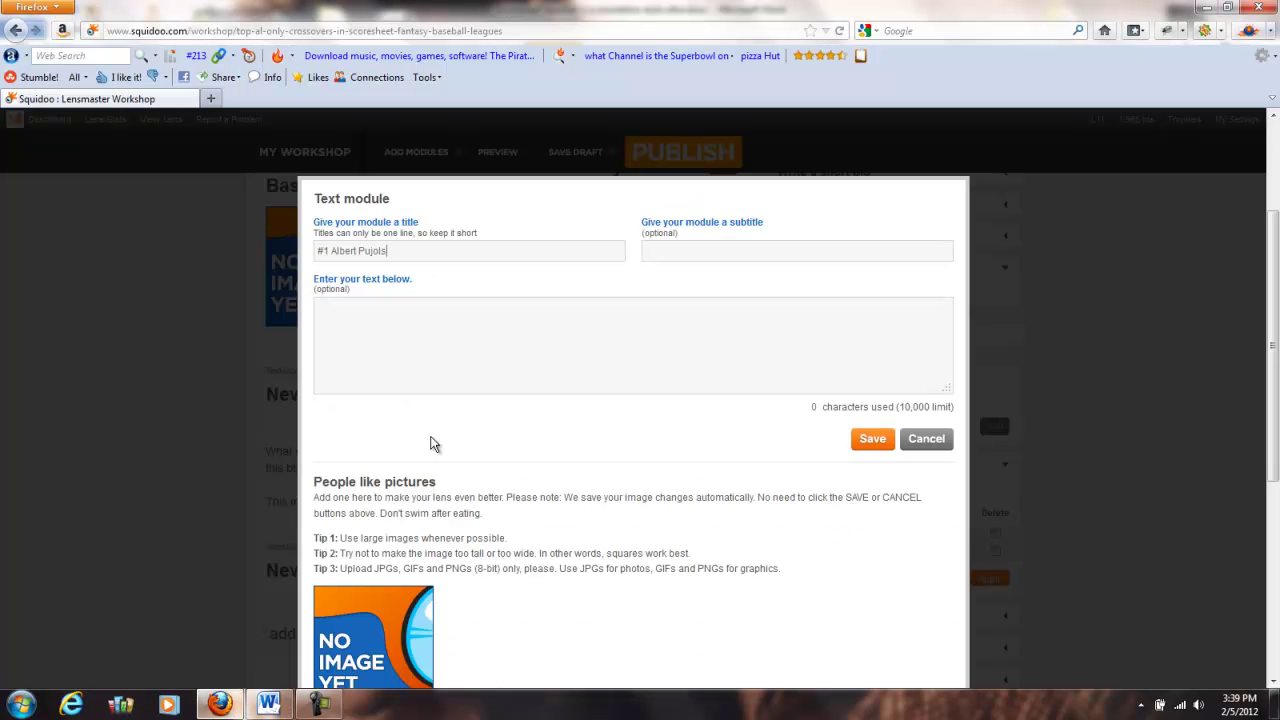
{"action": "right_click", "coordinate": [464, 339]}
{"action": "left_click", "coordinate": [503, 408]}
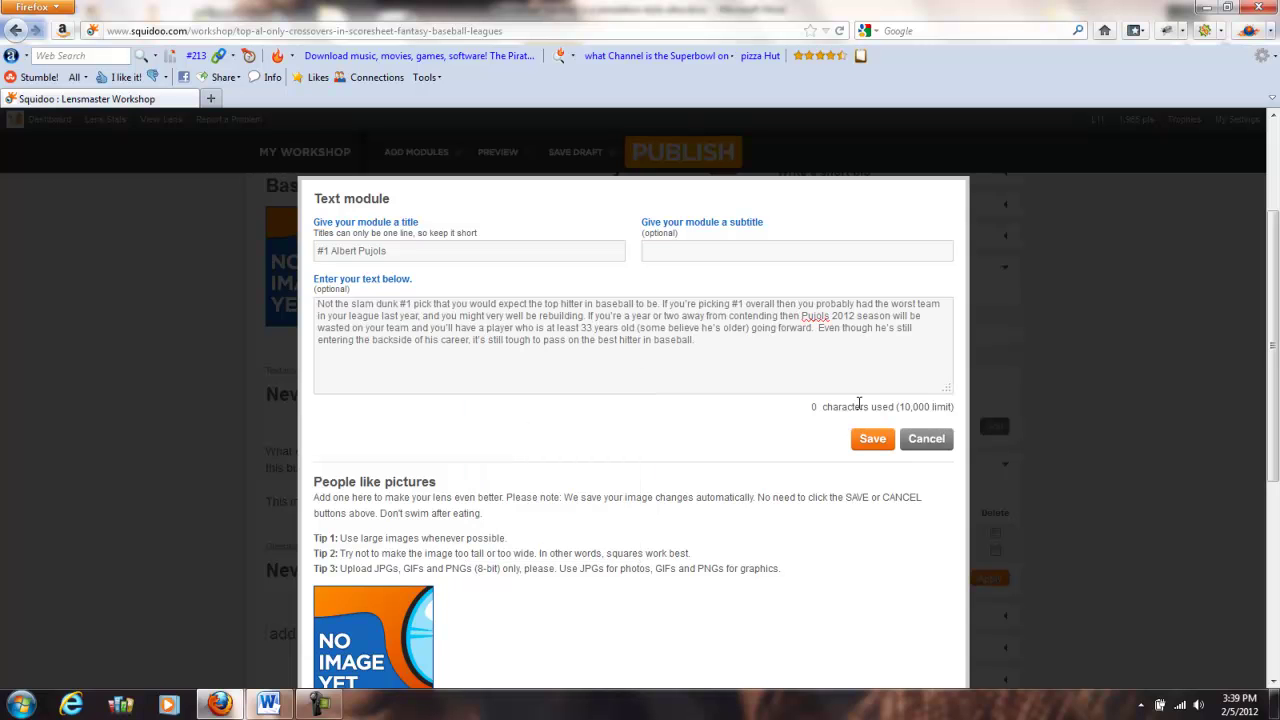
- Save the #1 Albert Pujols module and add new empty text modules
{"action": "left_click", "coordinate": [872, 440]}
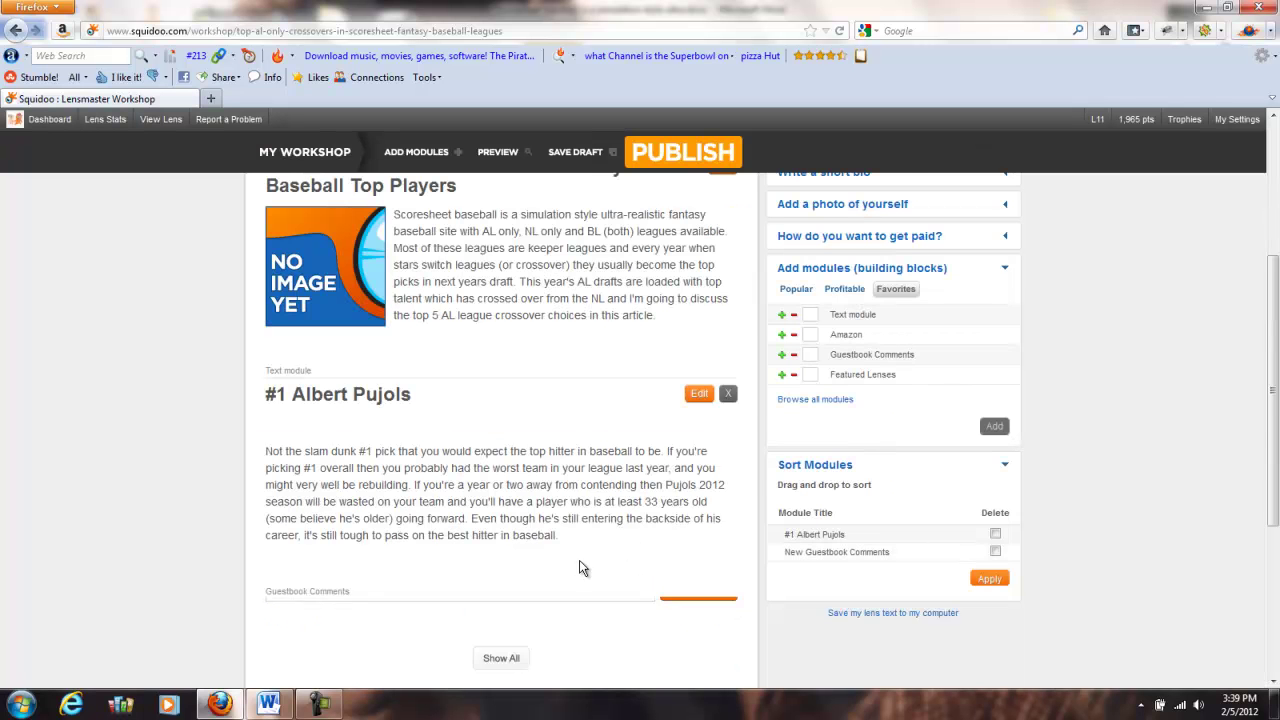
{"action": "scroll", "coordinate": [580, 563], "scroll_direction": "down", "scroll_amount": 3}
{"action": "scroll", "coordinate": [660, 462], "scroll_direction": "up", "scroll_amount": 2}
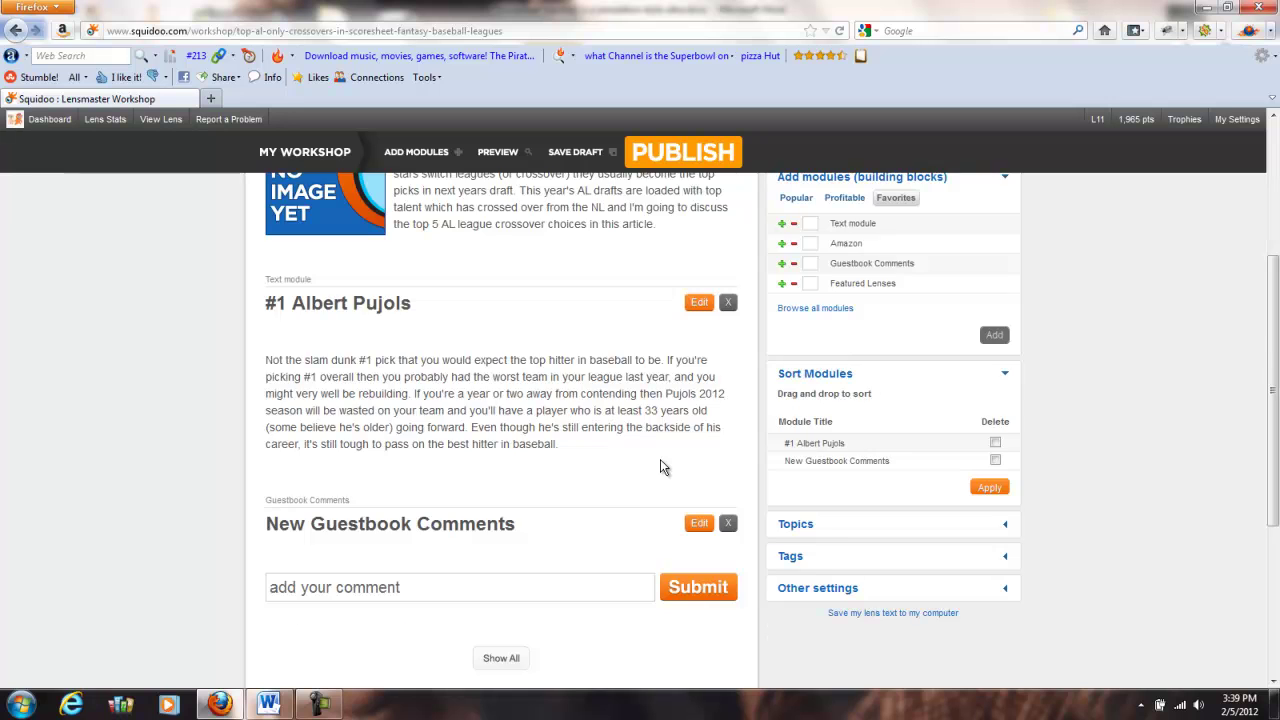
{"action": "scroll", "coordinate": [665, 440], "scroll_direction": "up", "scroll_amount": 2}
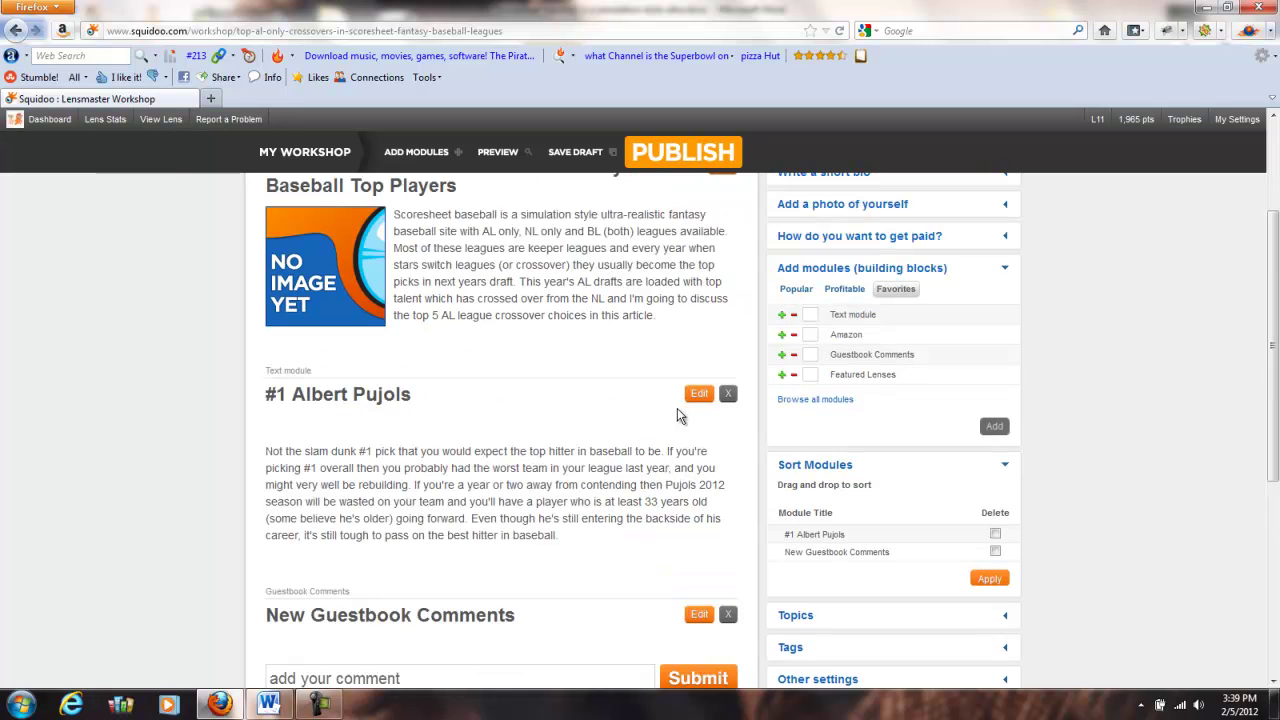
{"action": "left_click", "coordinate": [782, 316]}
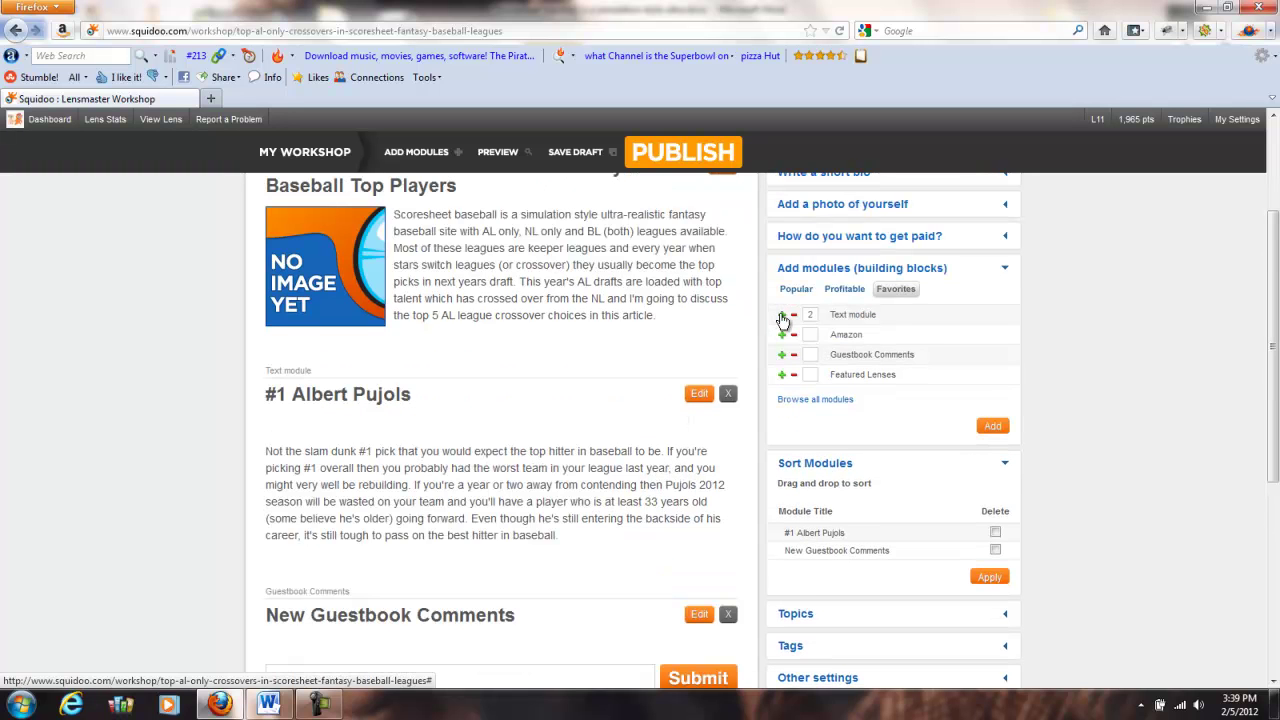
{"action": "left_click", "coordinate": [782, 316]}
{"action": "left_click", "coordinate": [995, 428]}
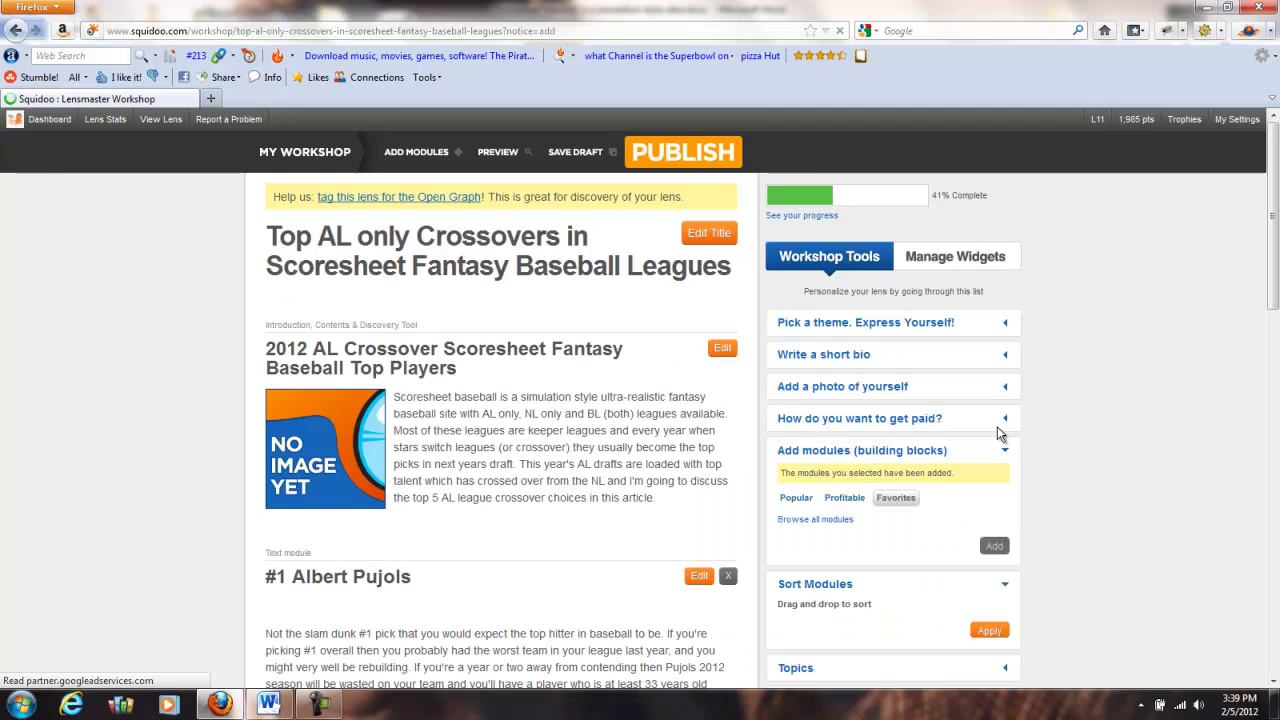
- Delete the Guestbook Comments module
{"action": "scroll", "coordinate": [832, 591], "scroll_direction": "down", "scroll_amount": 10}
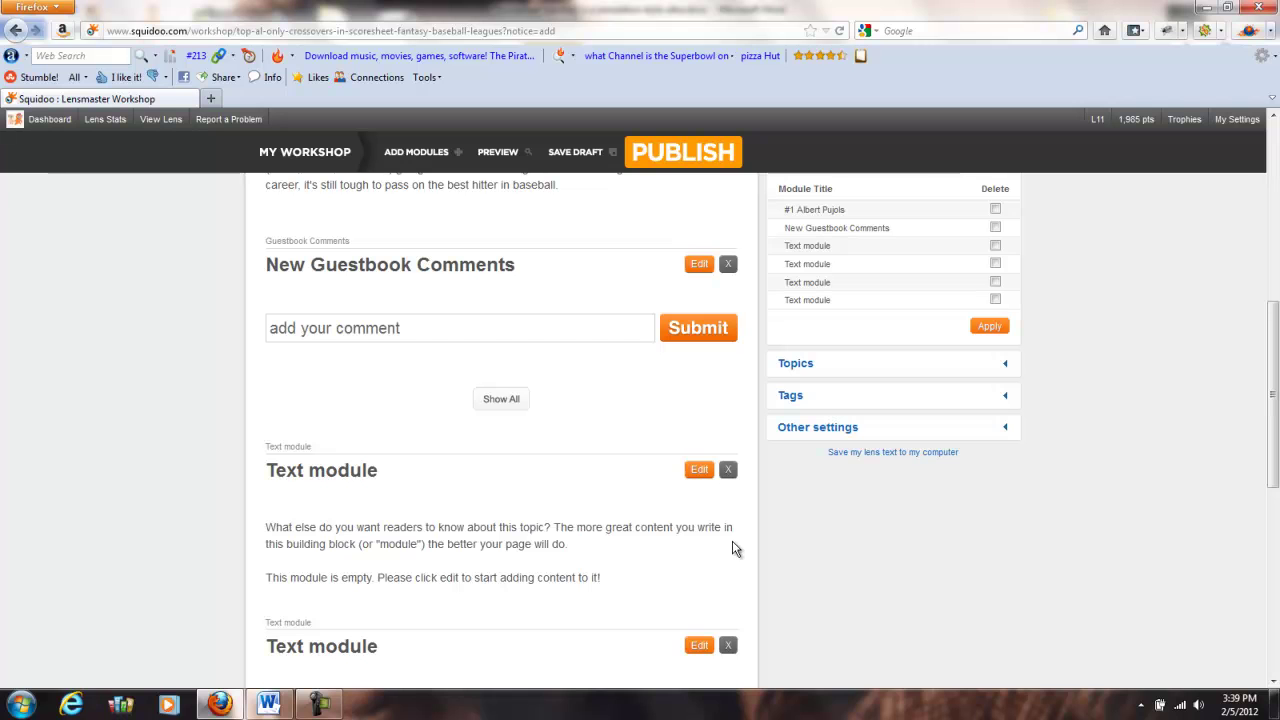
{"action": "left_click", "coordinate": [729, 266]}
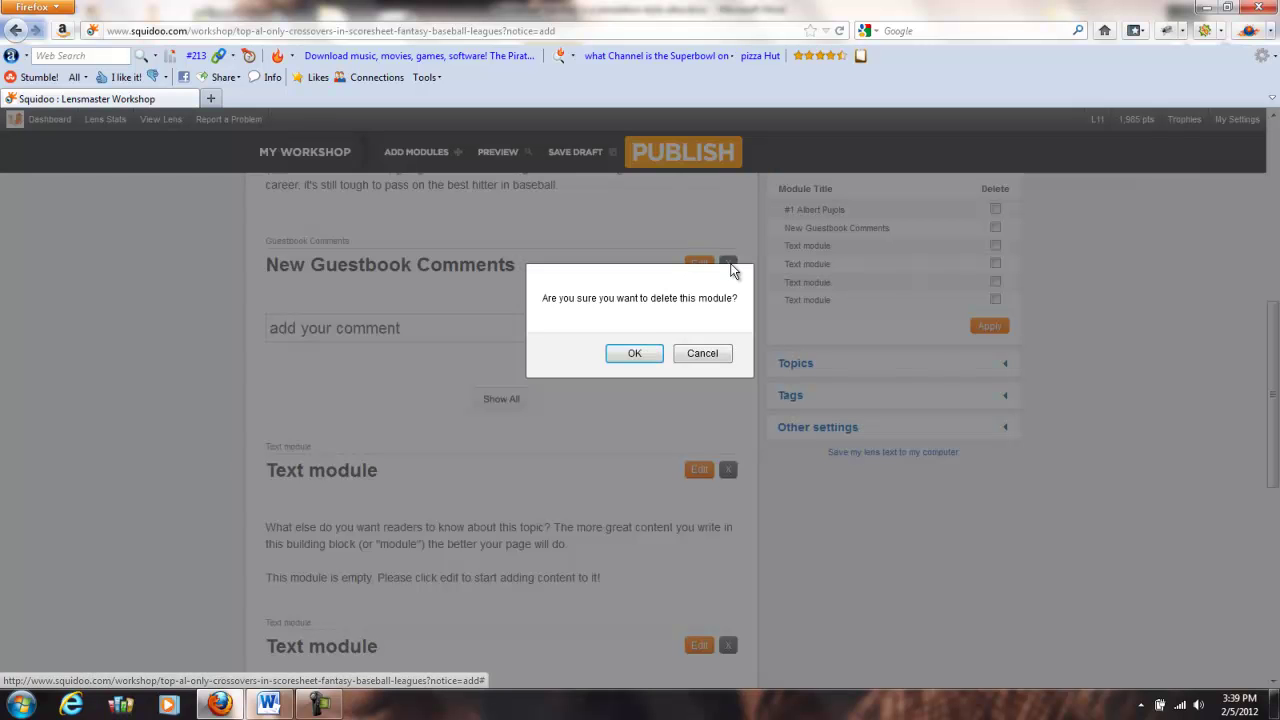
{"action": "left_click", "coordinate": [643, 352]}
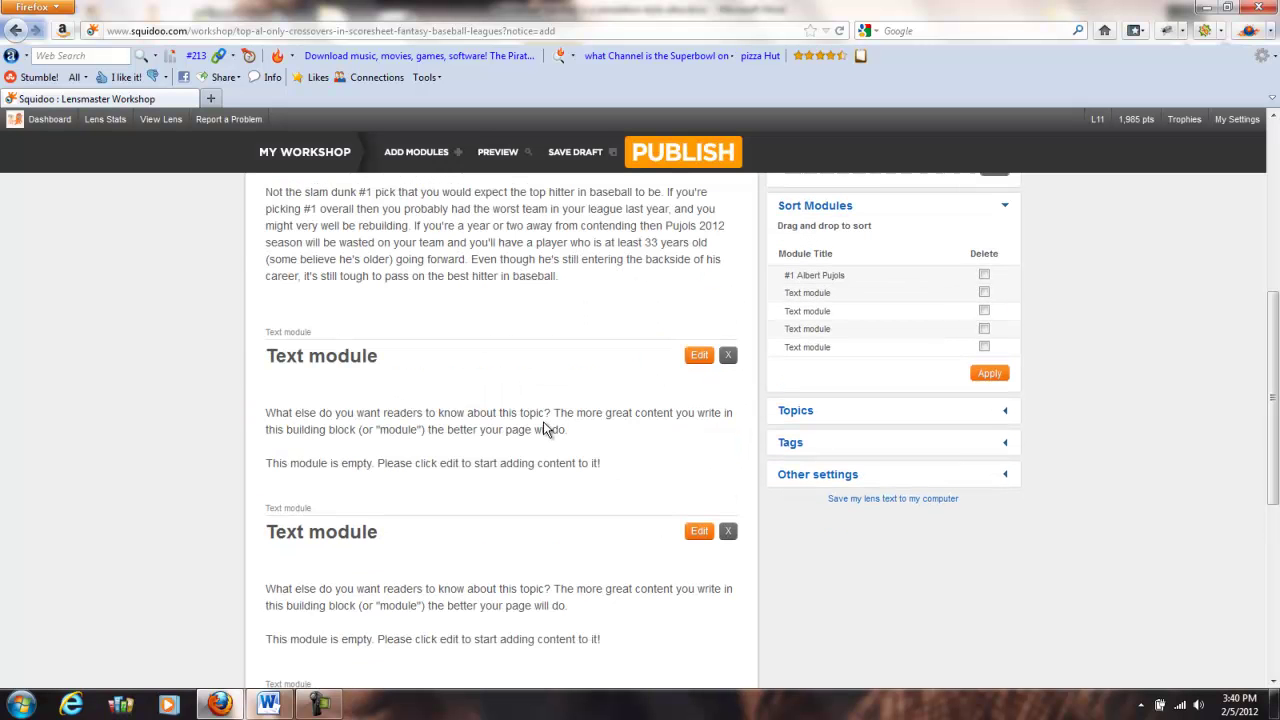
- Title the next text module '#2 Prince Fielder' from the Word draft heading
{"action": "left_click", "coordinate": [694, 355]}
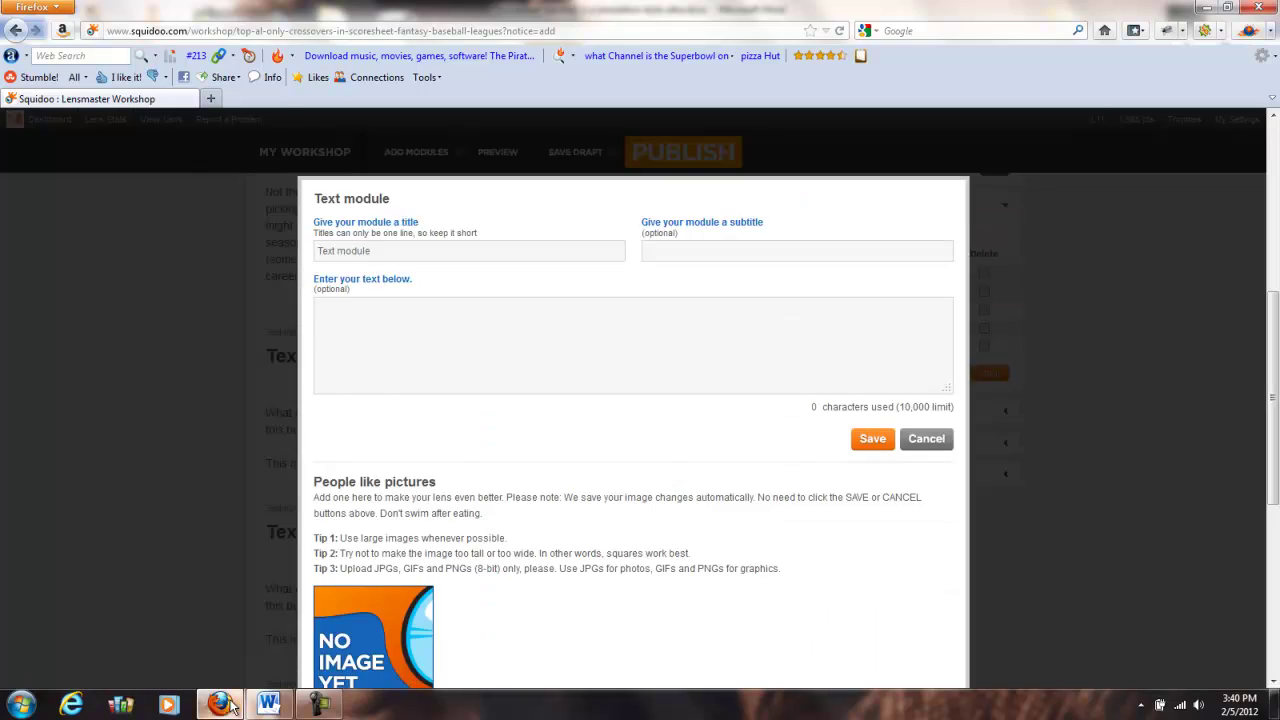
{"action": "left_click", "coordinate": [268, 705]}
{"action": "left_click_drag", "start_coordinate": [252, 346], "coordinate": [150, 349]}
{"action": "key", "text": "ctrl+c"}
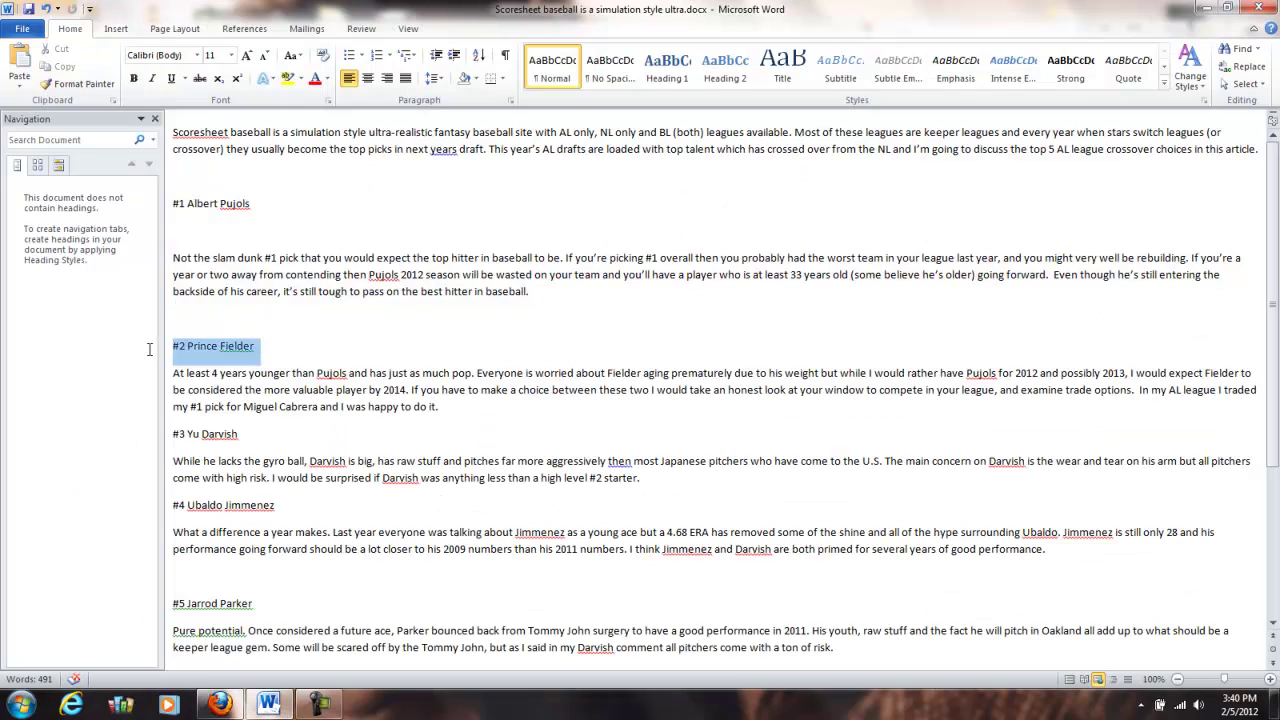
{"action": "left_click", "coordinate": [120, 716]}
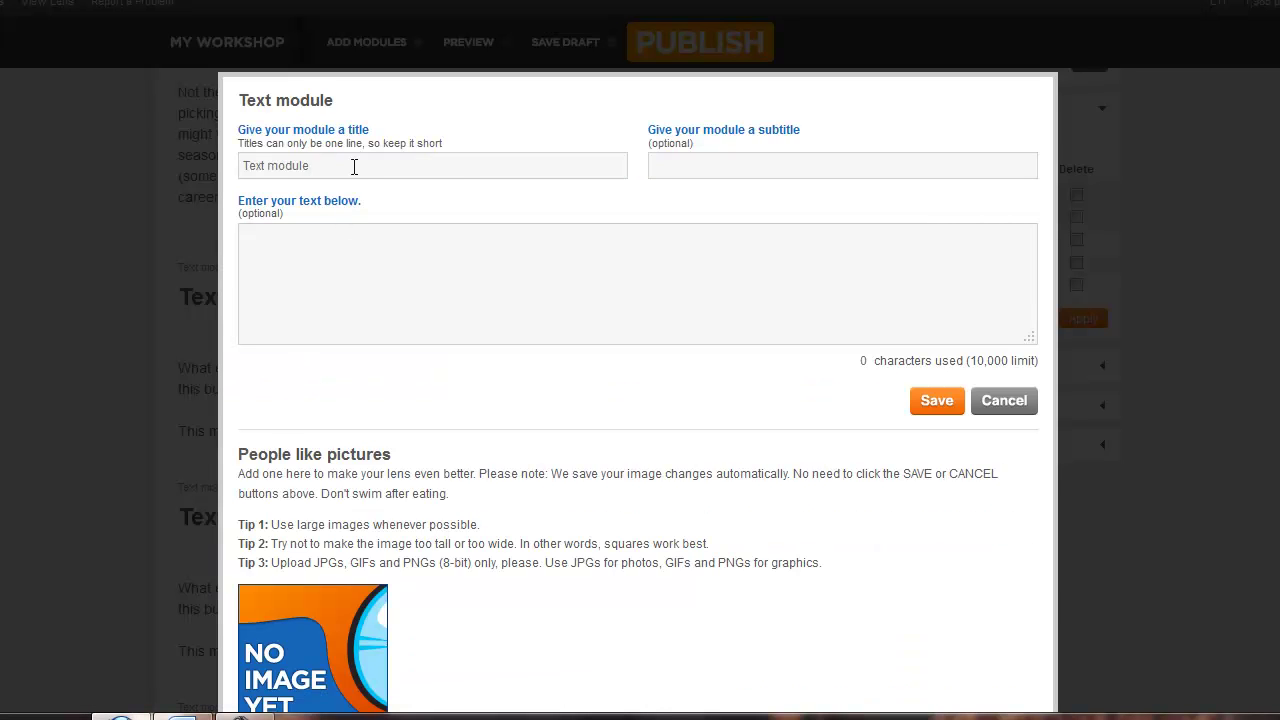
{"action": "left_click", "coordinate": [354, 166]}
{"action": "key", "text": "ctrl+v"}
{"action": "left_click_drag", "start_coordinate": [457, 170], "coordinate": [224, 200]}
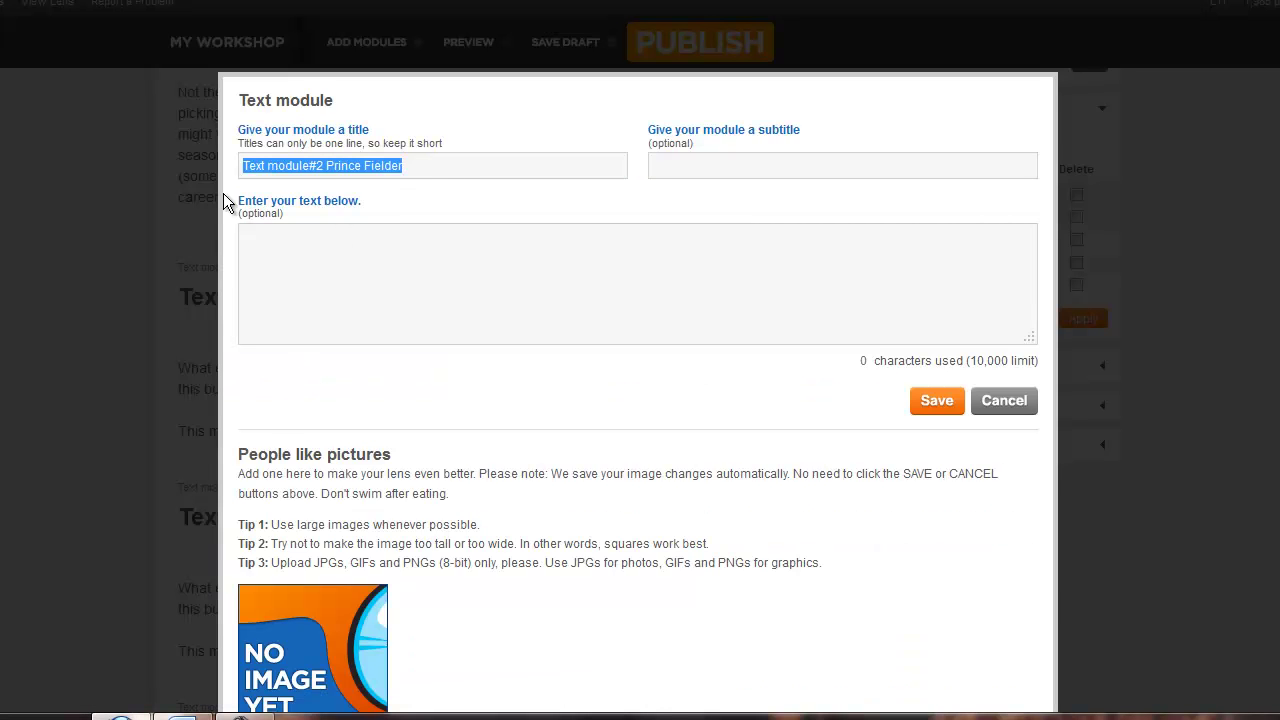
{"action": "key", "text": "ctrl+v"}
- Paste the Fielder paragraph into the module body and save it
{"action": "left_click", "coordinate": [120, 716]}
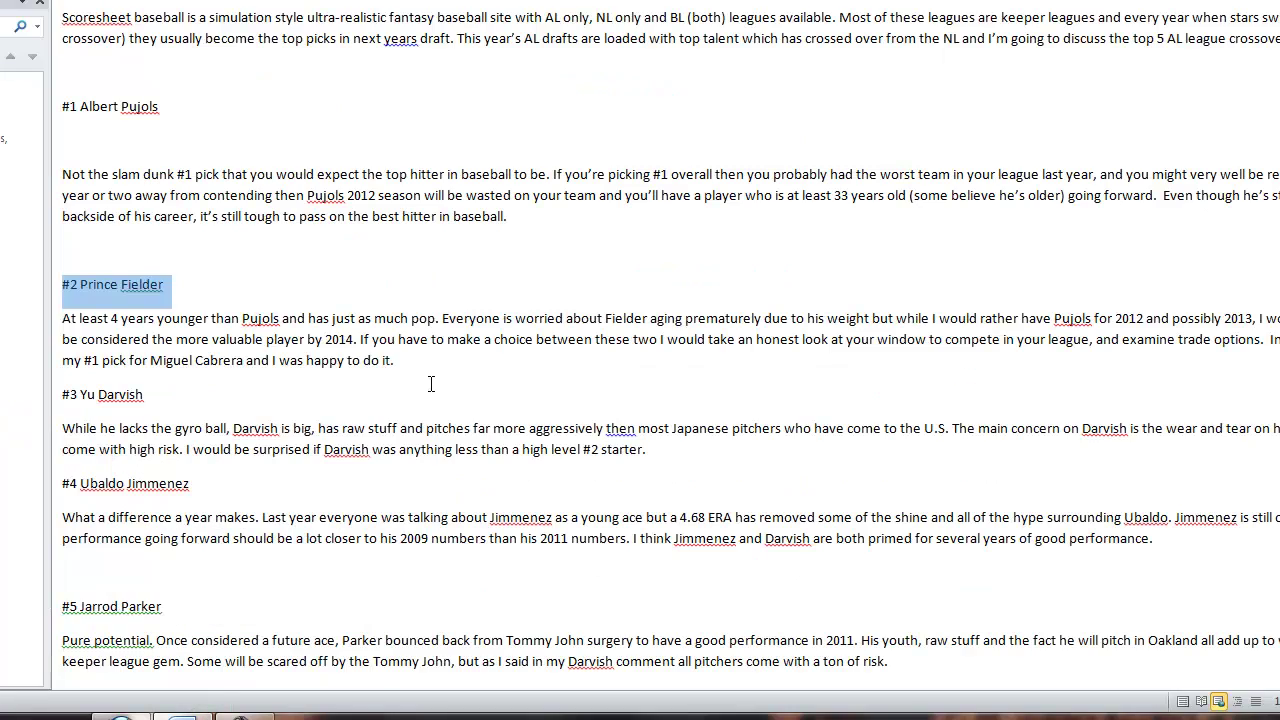
{"action": "left_click_drag", "start_coordinate": [436, 364], "coordinate": [85, 321]}
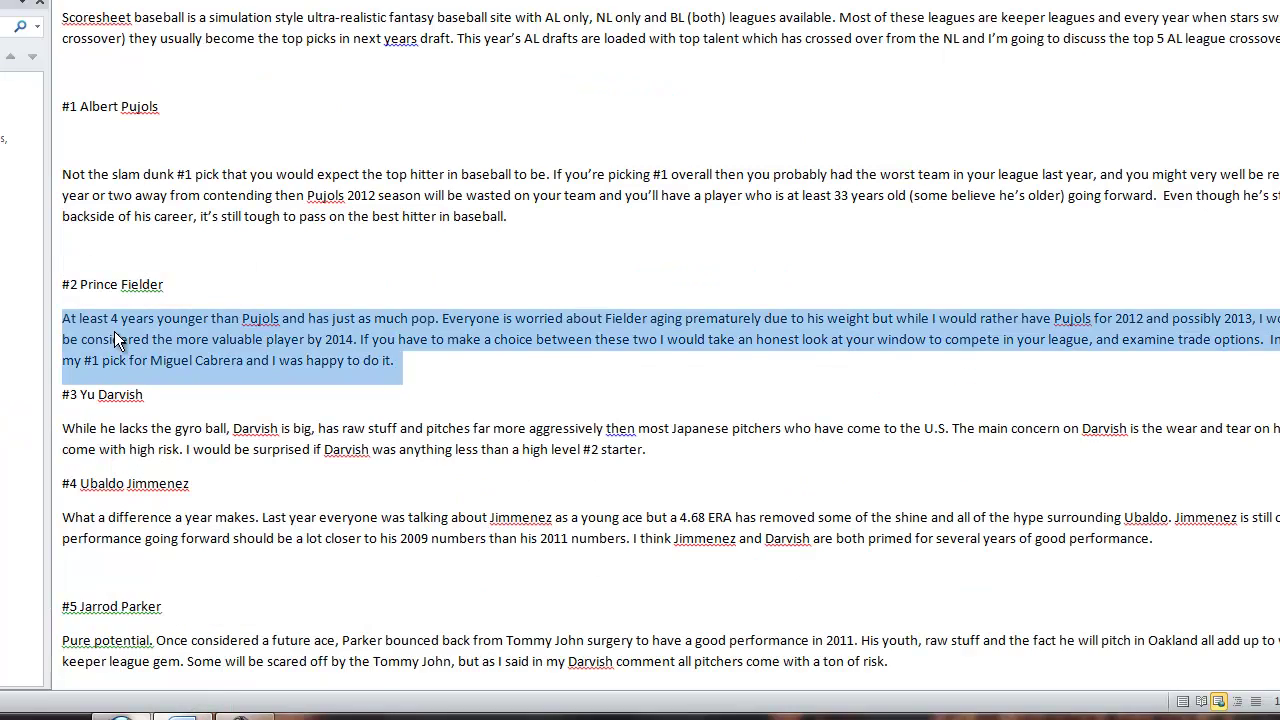
{"action": "key", "text": "ctrl+c"}
{"action": "left_click", "coordinate": [220, 704]}
{"action": "left_click", "coordinate": [465, 342]}
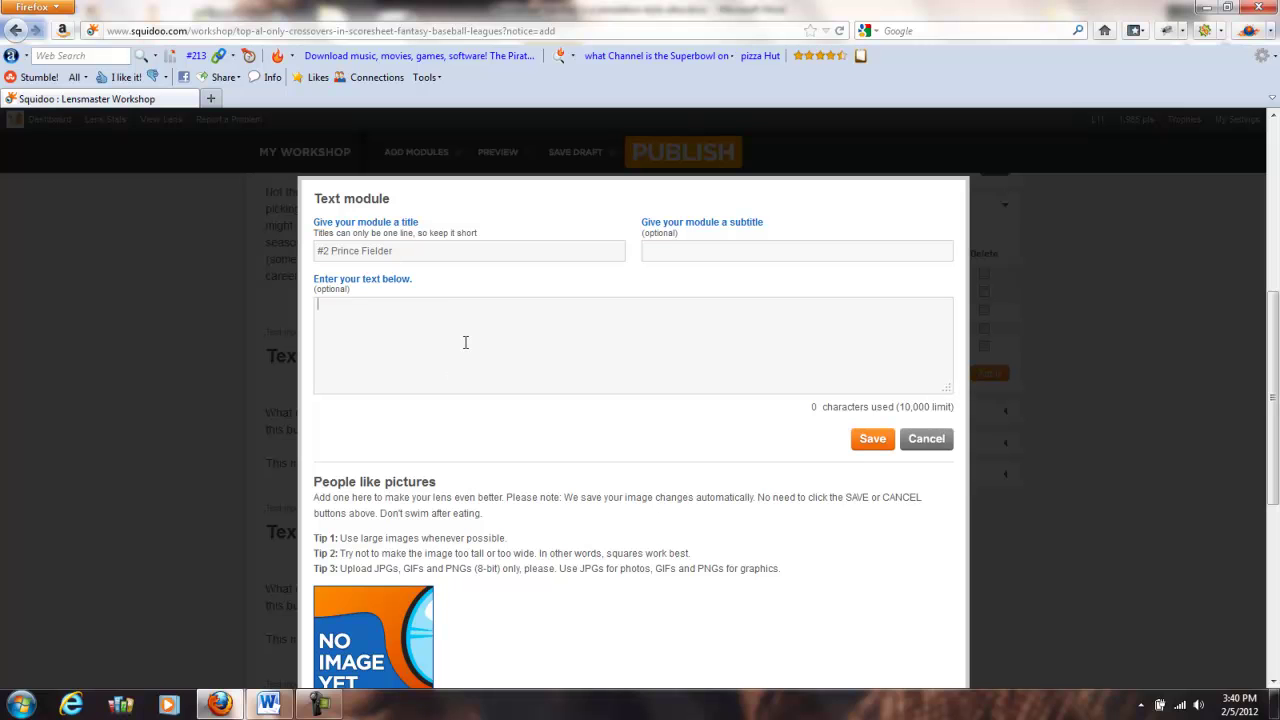
{"action": "key", "text": "ctrl+v"}
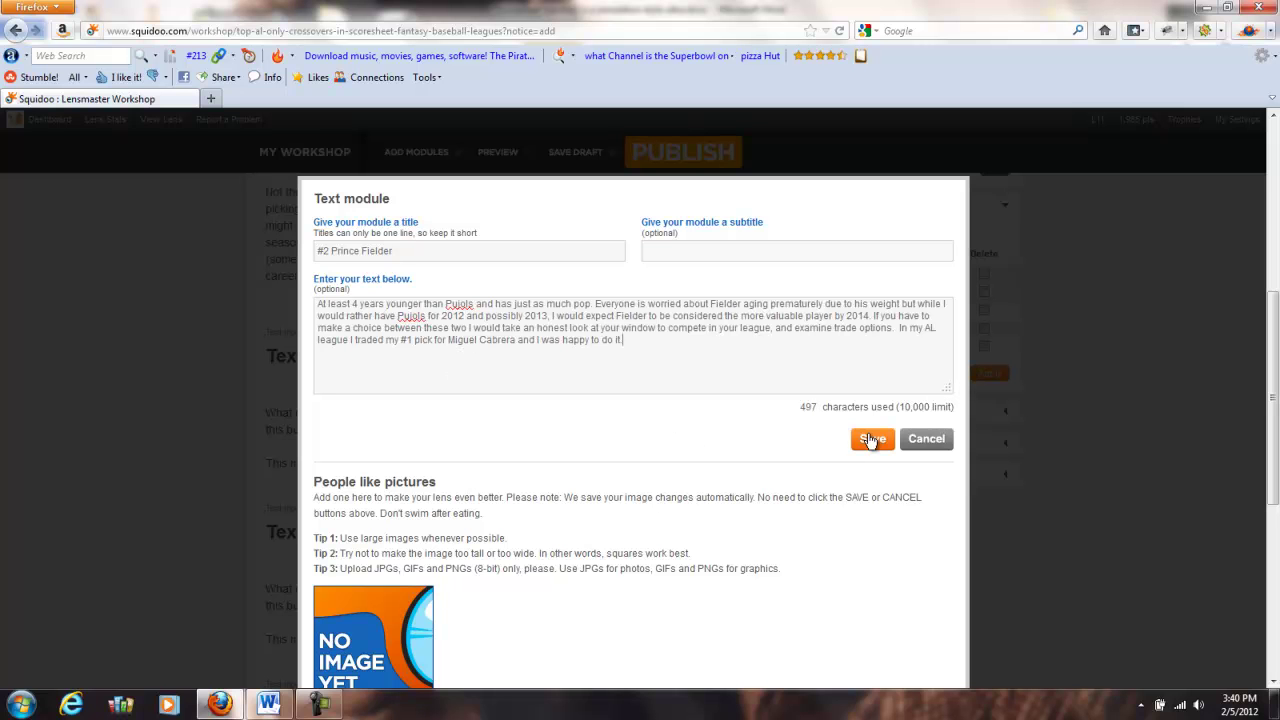
{"action": "left_click", "coordinate": [870, 440]}
{"action": "scroll", "coordinate": [432, 531], "scroll_direction": "down", "scroll_amount": 3}
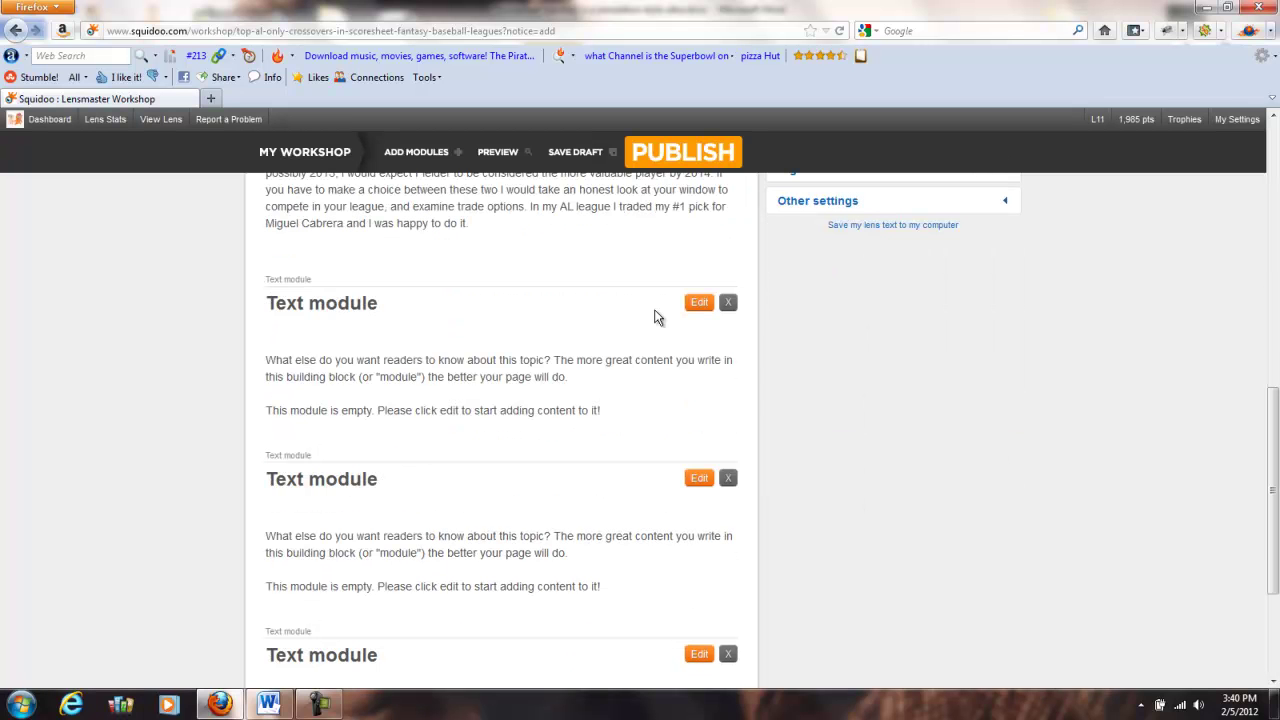
- Title the next text module '#3 Yu Darvish' from the Word draft heading
{"action": "left_click", "coordinate": [698, 303]}
{"action": "left_click", "coordinate": [268, 704]}
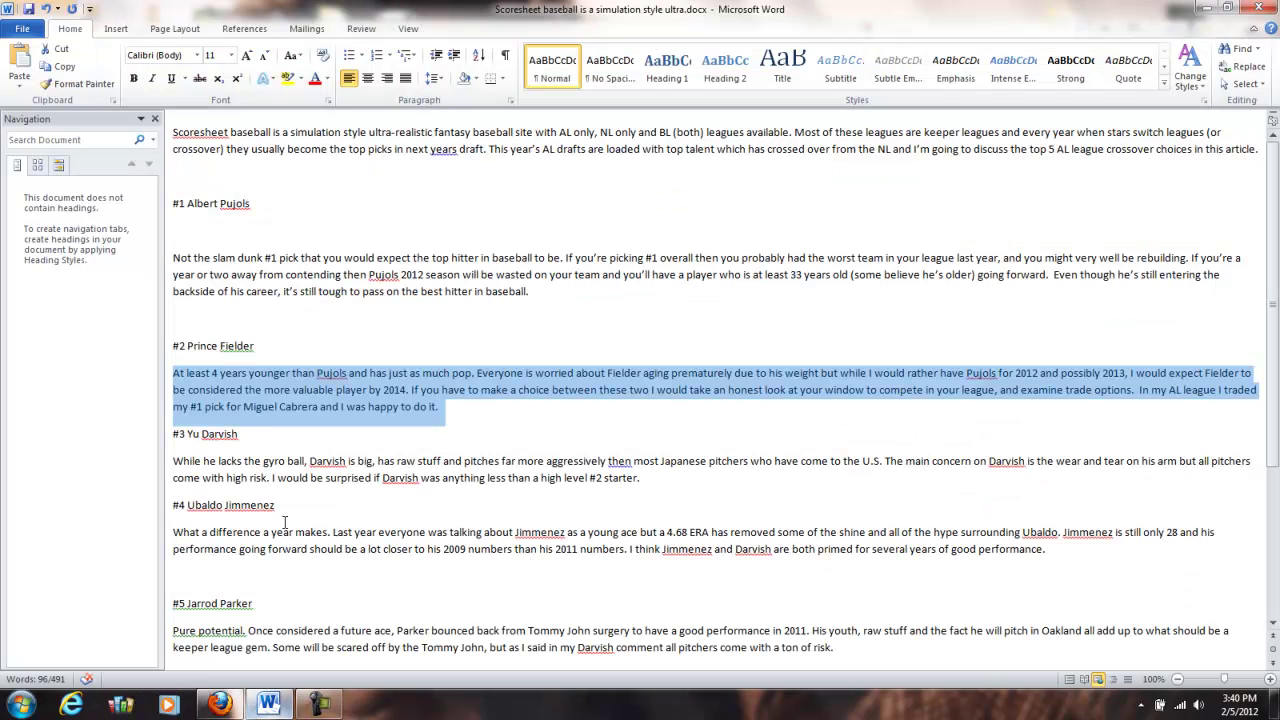
{"action": "left_click", "coordinate": [349, 407]}
{"action": "left_click_drag", "start_coordinate": [240, 434], "coordinate": [173, 437]}
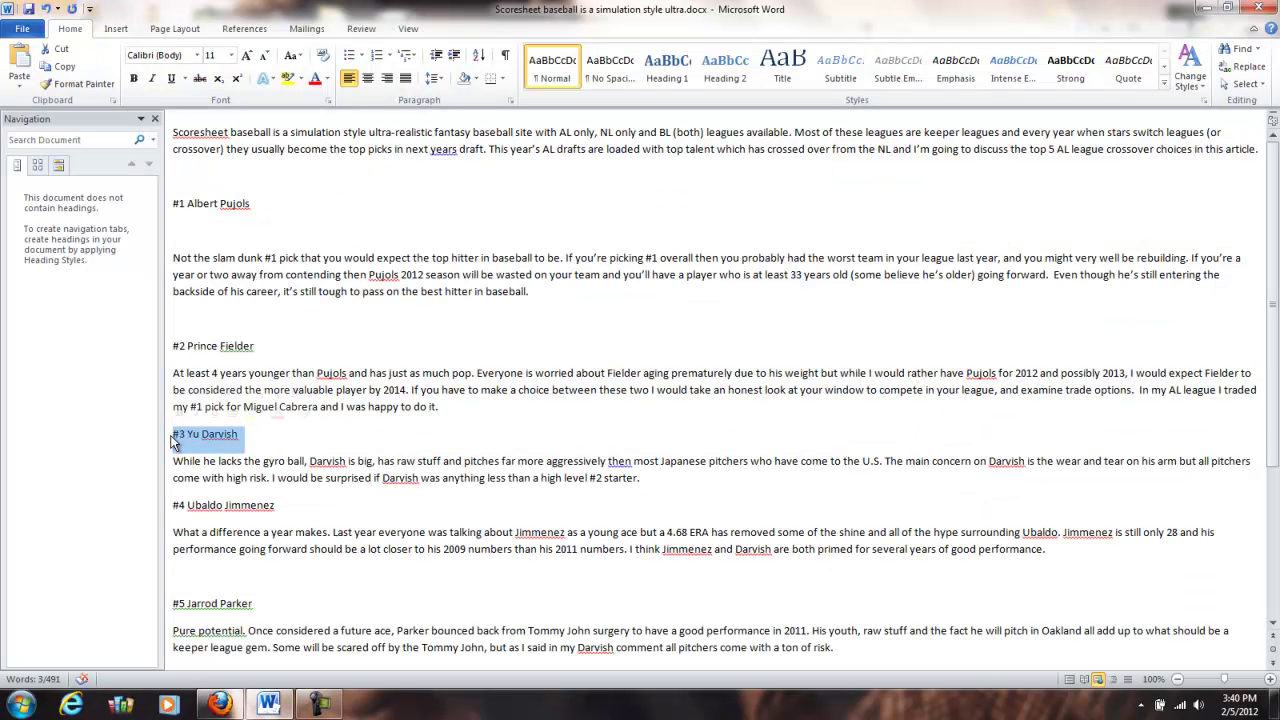
{"action": "left_click", "coordinate": [220, 704]}
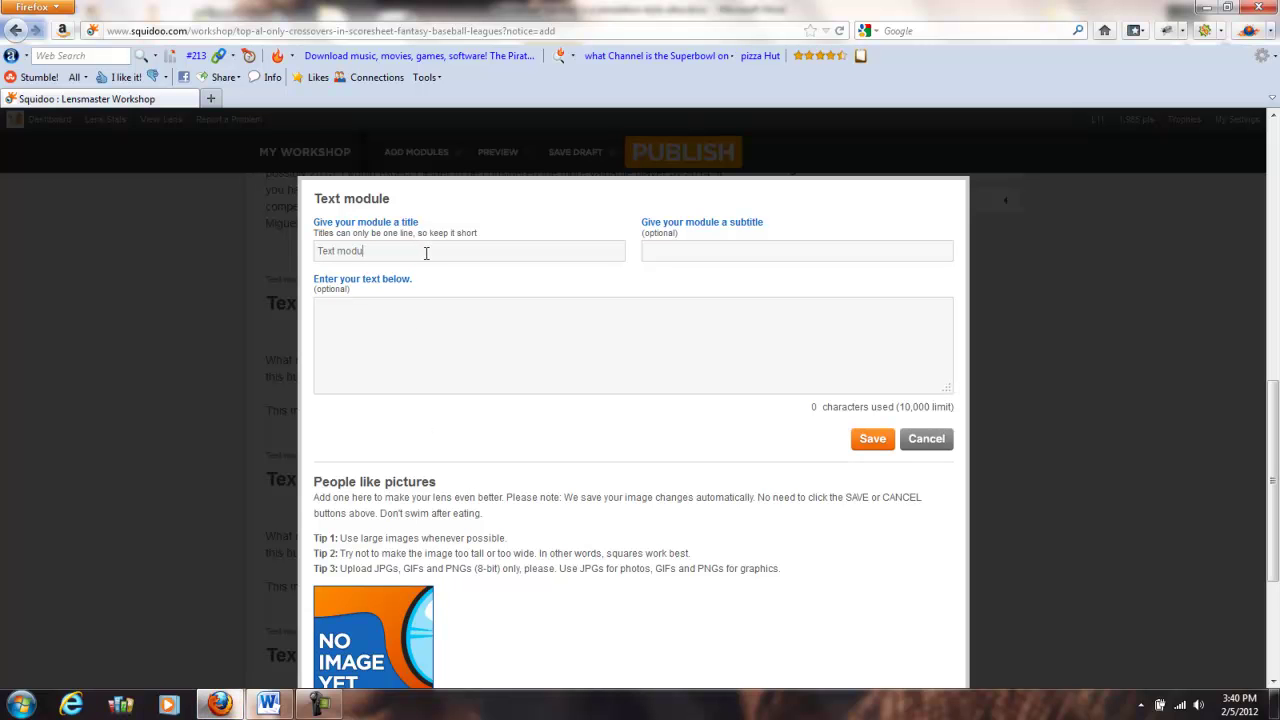
{"action": "key", "text": "BackSpace"}
{"action": "key", "text": "BackSpace"}
{"action": "key", "text": "BackSpace"}
{"action": "key", "text": "ctrl+v"}
- Paste the Darvish paragraph into the module body and save it
{"action": "left_click", "coordinate": [268, 704]}
{"action": "left_click", "coordinate": [611, 505]}
{"action": "left_click_drag", "start_coordinate": [700, 479], "coordinate": [90, 459]}
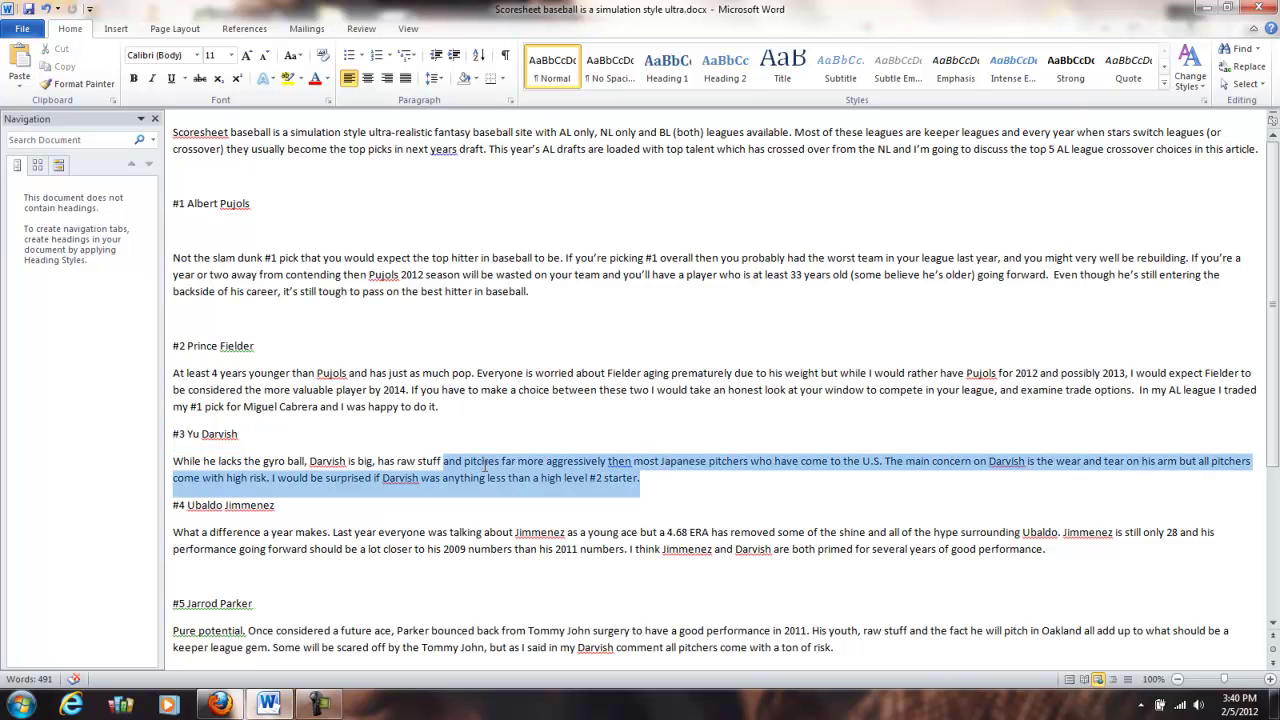
{"action": "right_click", "coordinate": [201, 465]}
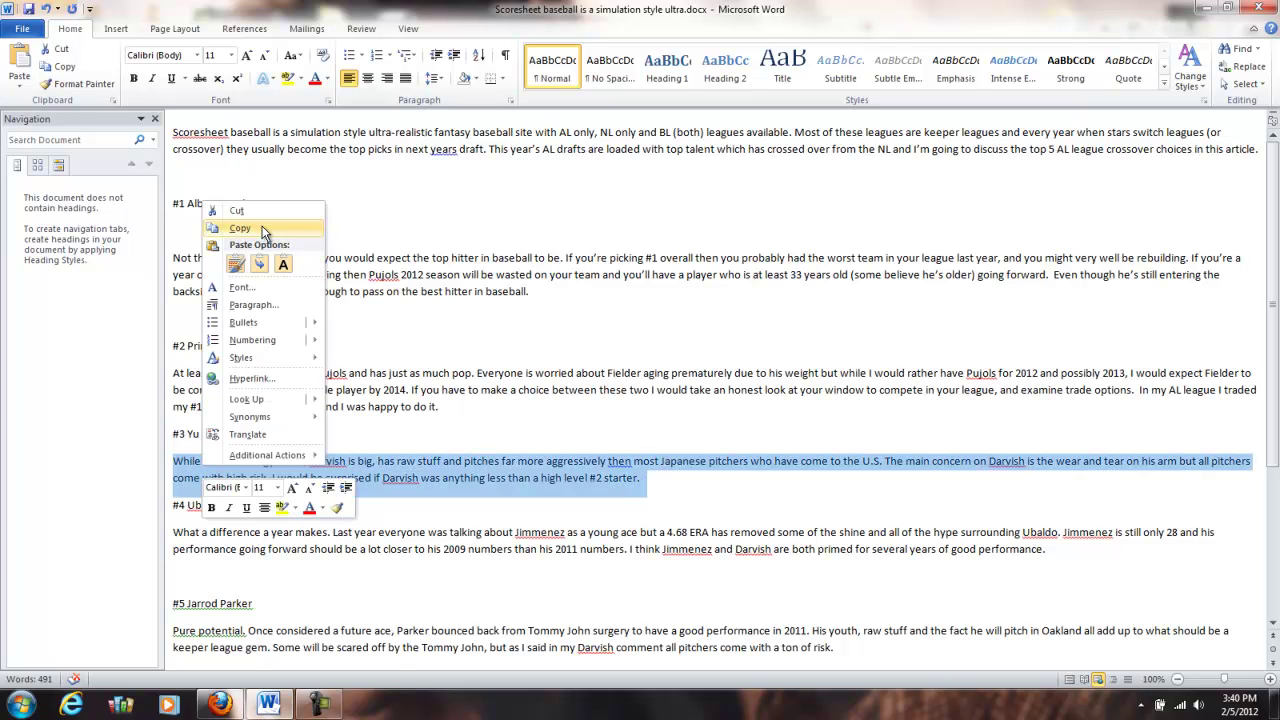
{"action": "left_click", "coordinate": [262, 229]}
{"action": "left_click", "coordinate": [220, 704]}
{"action": "left_click", "coordinate": [528, 339]}
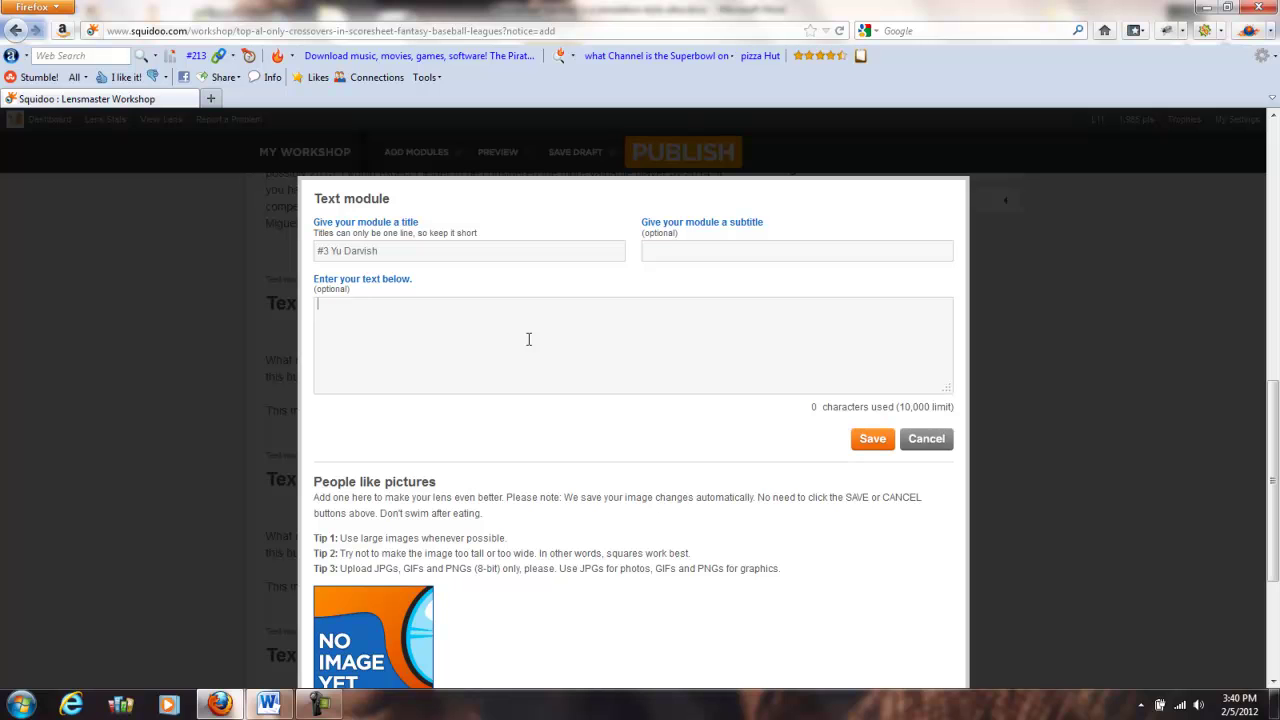
{"action": "key", "text": "ctrl+v"}
{"action": "left_click", "coordinate": [866, 438]}
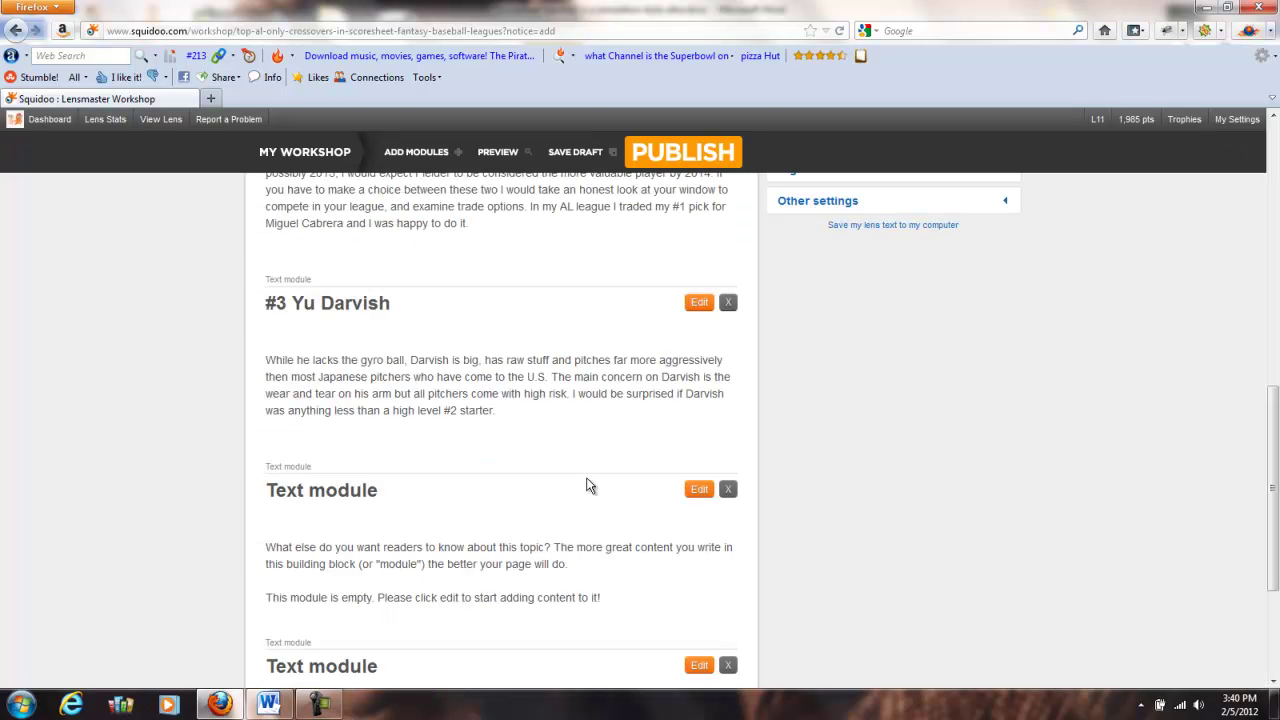
- Copy the '#4 Ubaldo Jimmenez' heading from the Word draft into the next text module's title
{"action": "left_click", "coordinate": [699, 489]}
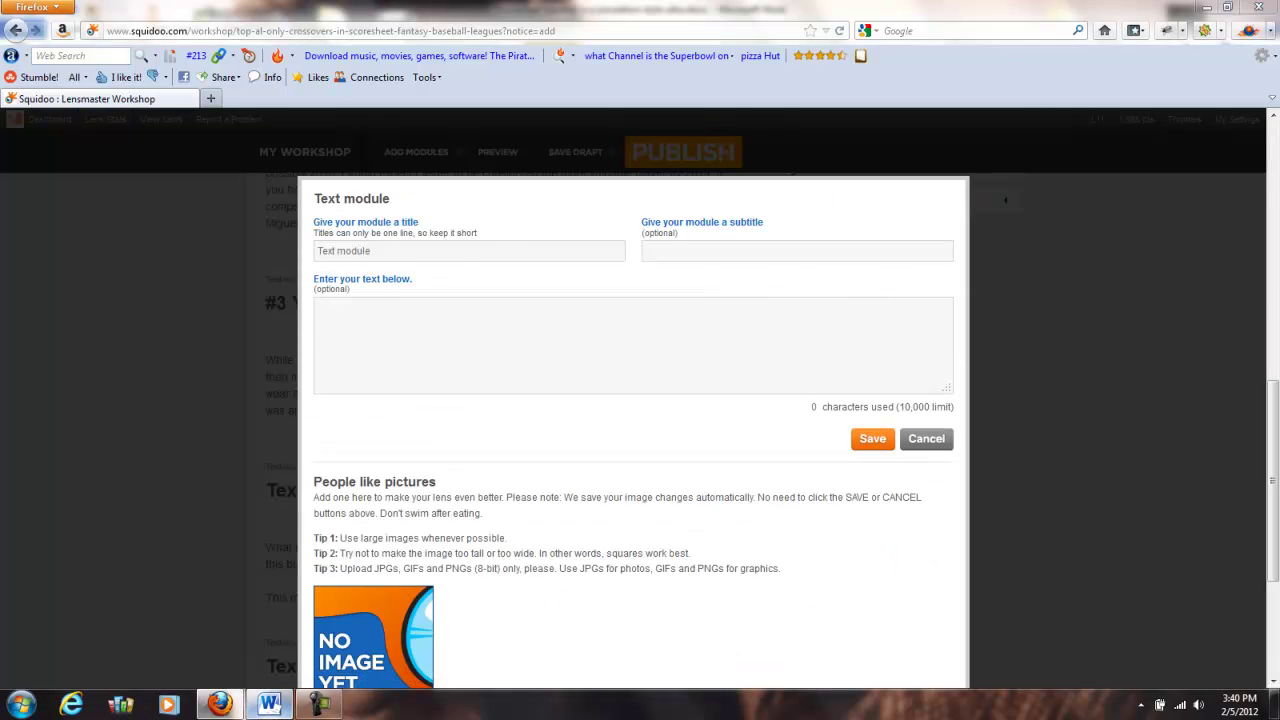
{"action": "left_click", "coordinate": [268, 704]}
{"action": "left_click", "coordinate": [326, 522]}
{"action": "left_click_drag", "start_coordinate": [309, 508], "coordinate": [174, 507]}
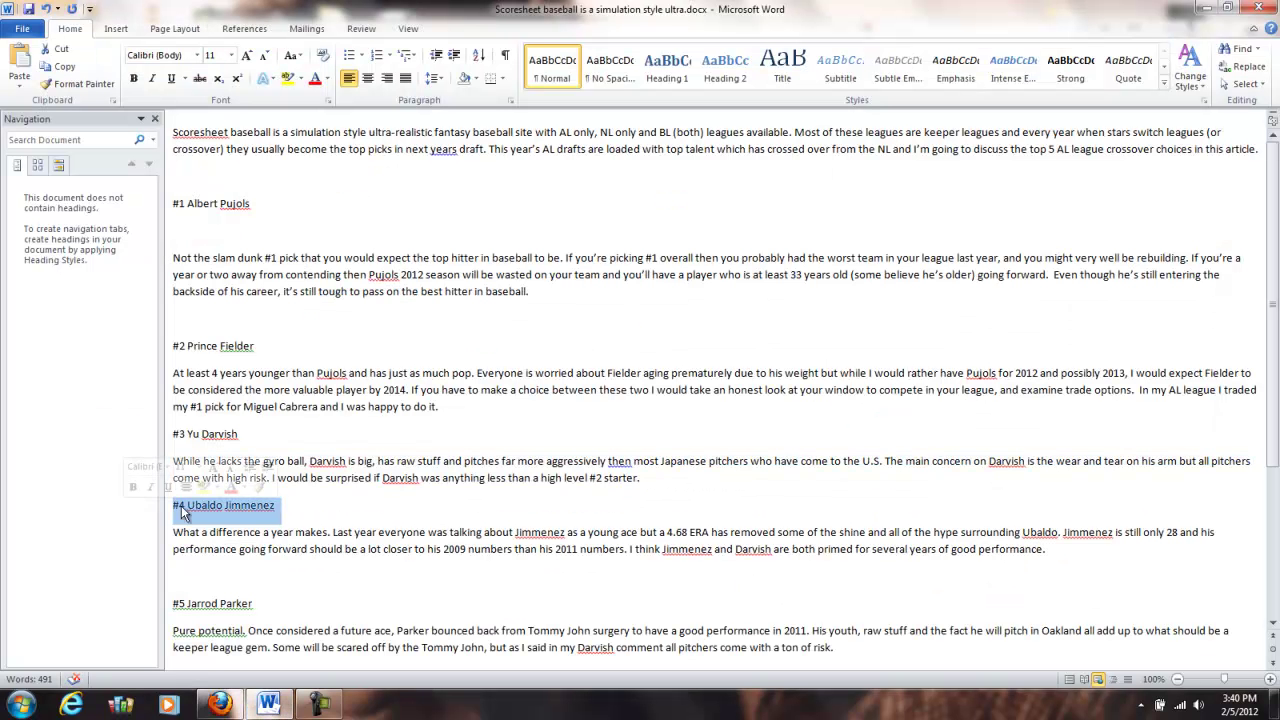
{"action": "right_click", "coordinate": [190, 508]}
{"action": "left_click", "coordinate": [230, 269]}
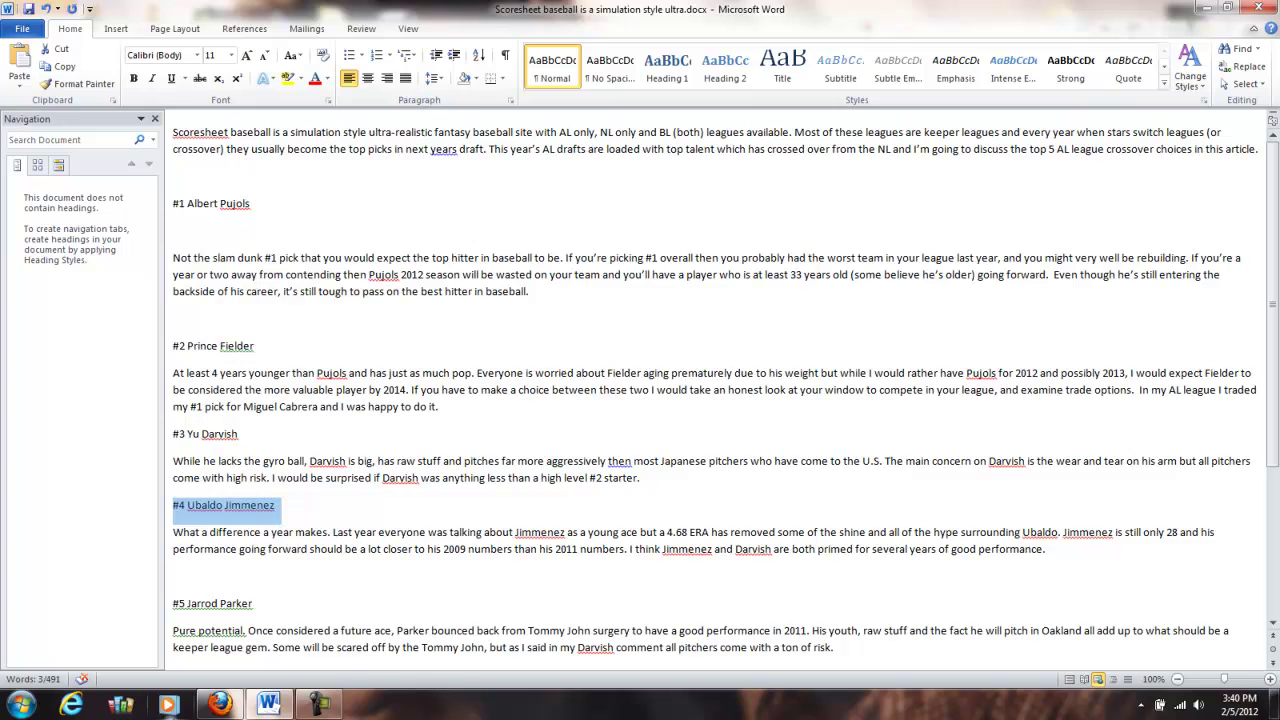
{"action": "left_click", "coordinate": [220, 704]}
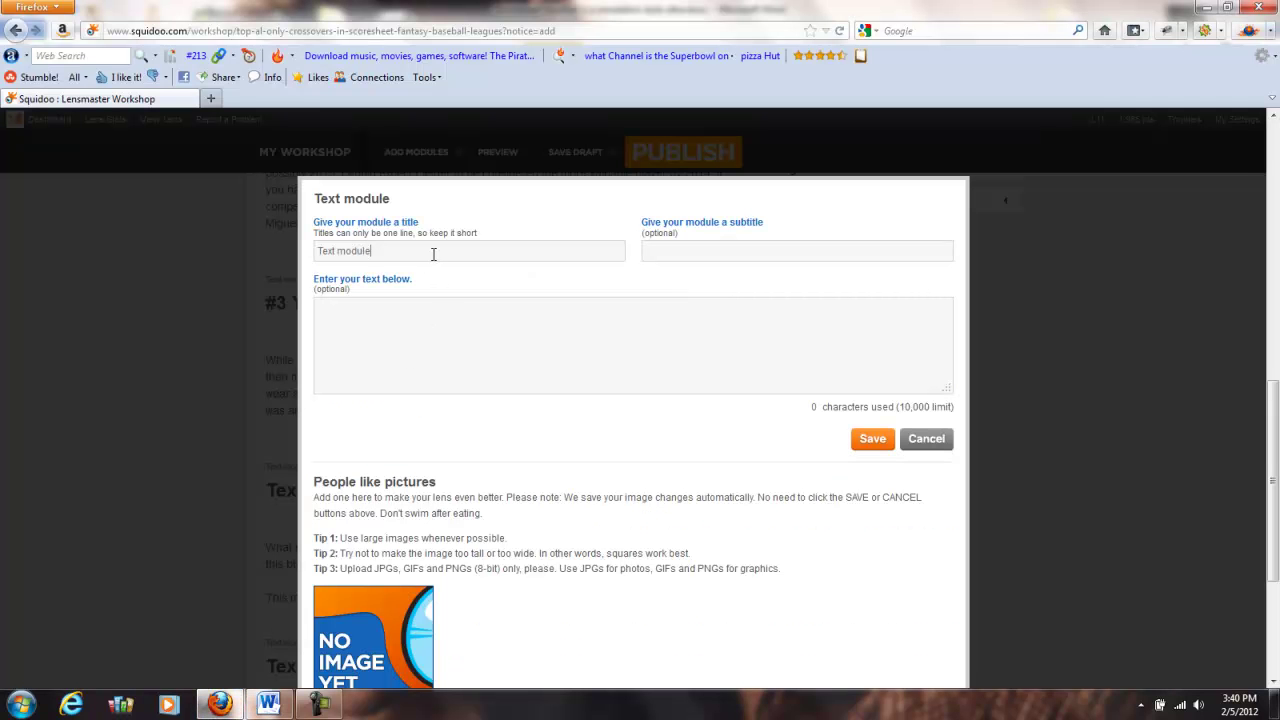
{"action": "key", "text": "BackSpace"}
{"action": "key", "text": "BackSpace"}
{"action": "key", "text": "BackSpace"}
{"action": "key", "text": "ctrl+v"}
- Paste Jimmenez's Word-draft paragraph as the module text and save the module
{"action": "left_click", "coordinate": [268, 704]}
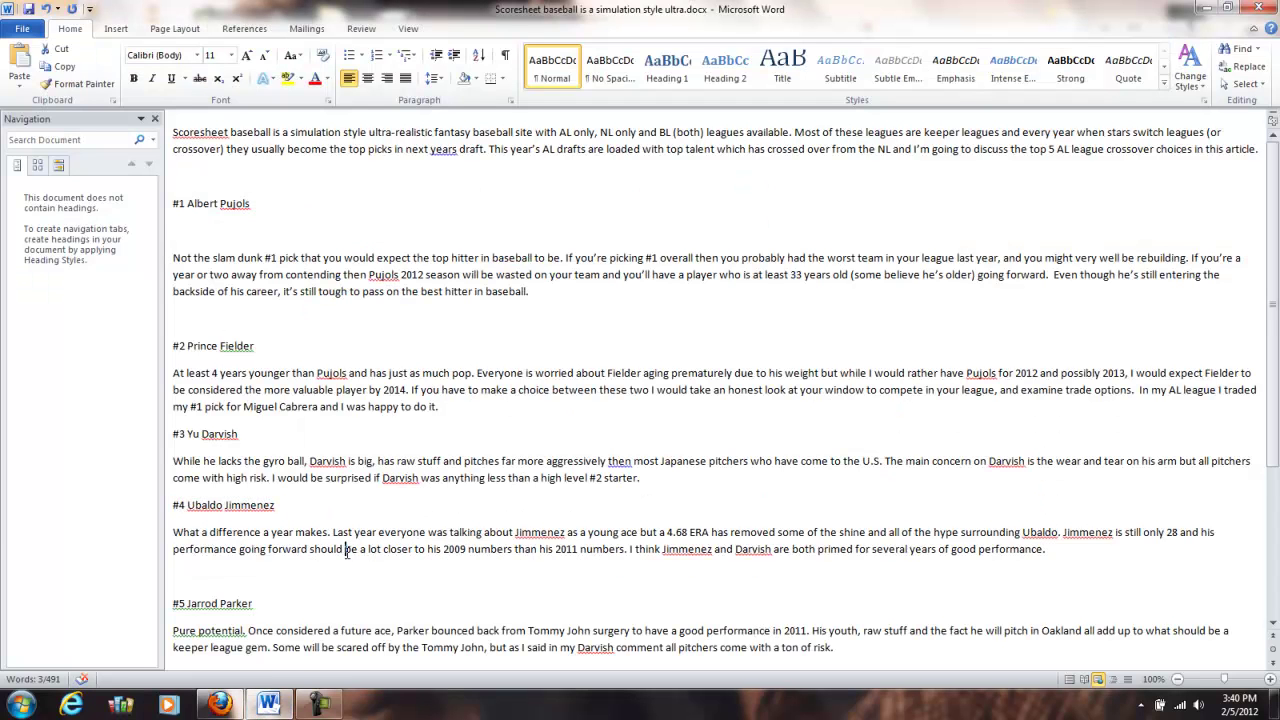
{"action": "left_click_drag", "start_coordinate": [1068, 548], "coordinate": [108, 536]}
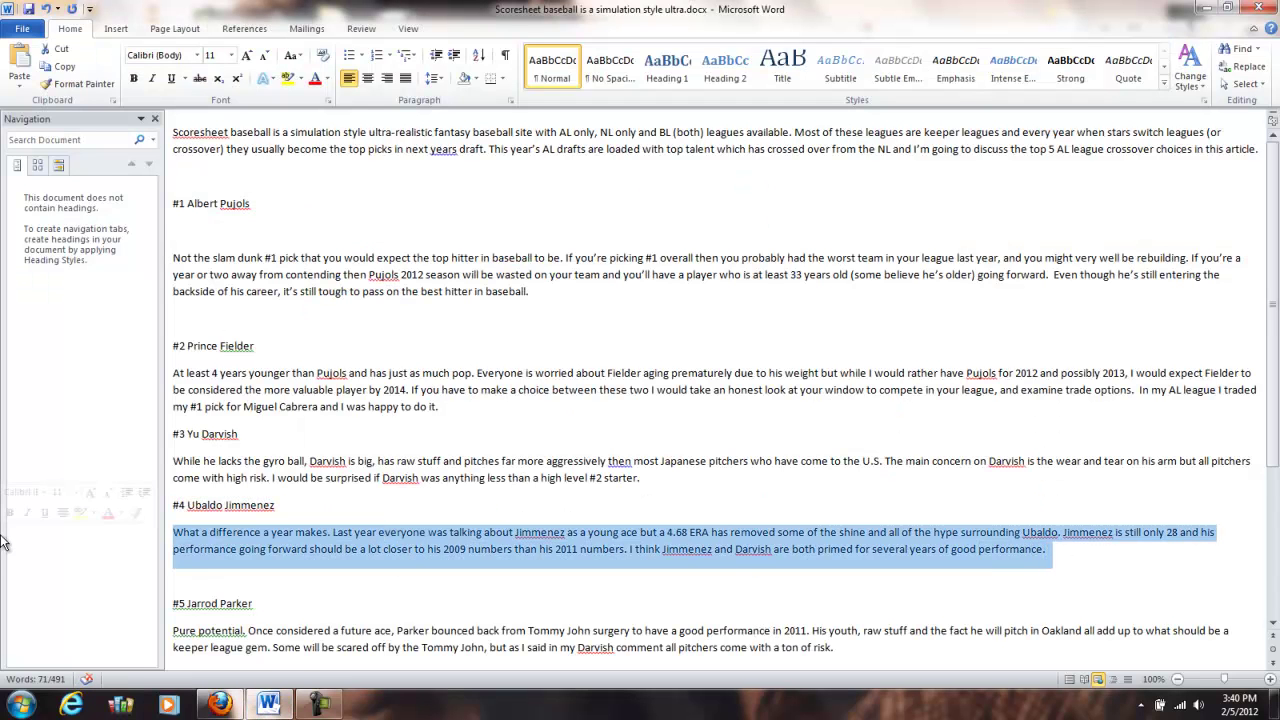
{"action": "left_click", "coordinate": [220, 704]}
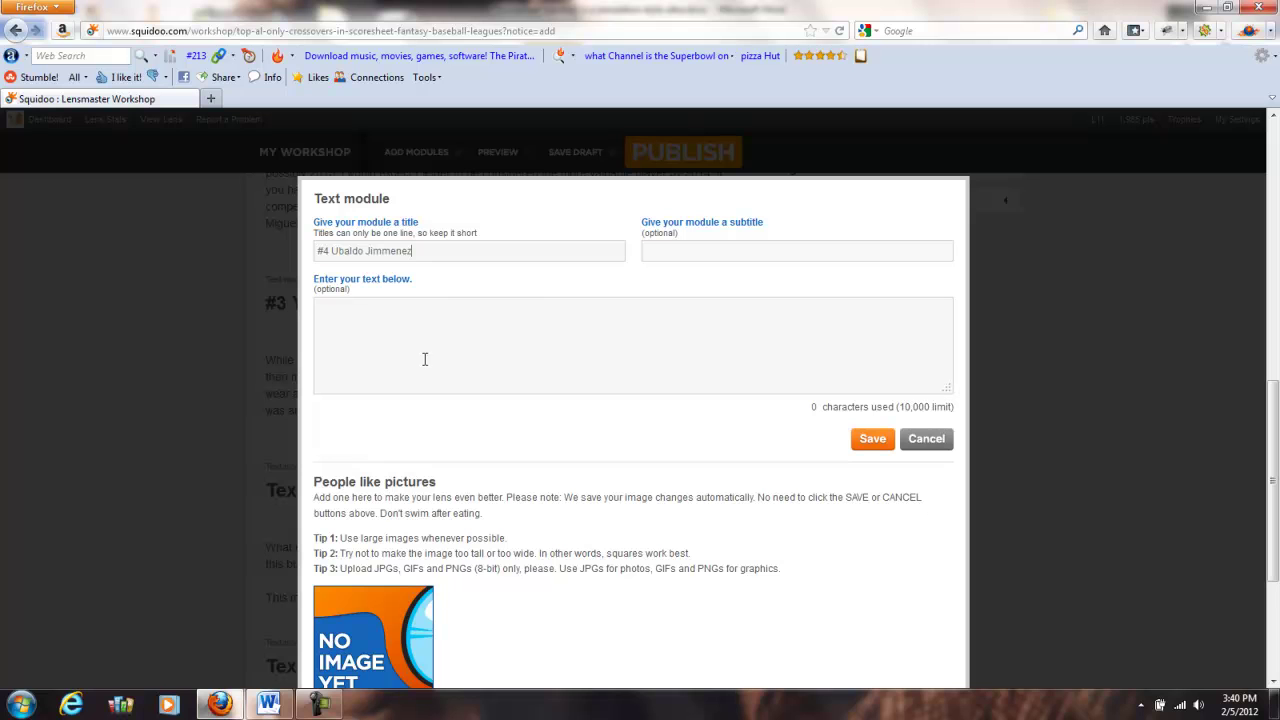
{"action": "key", "text": "ctrl+v"}
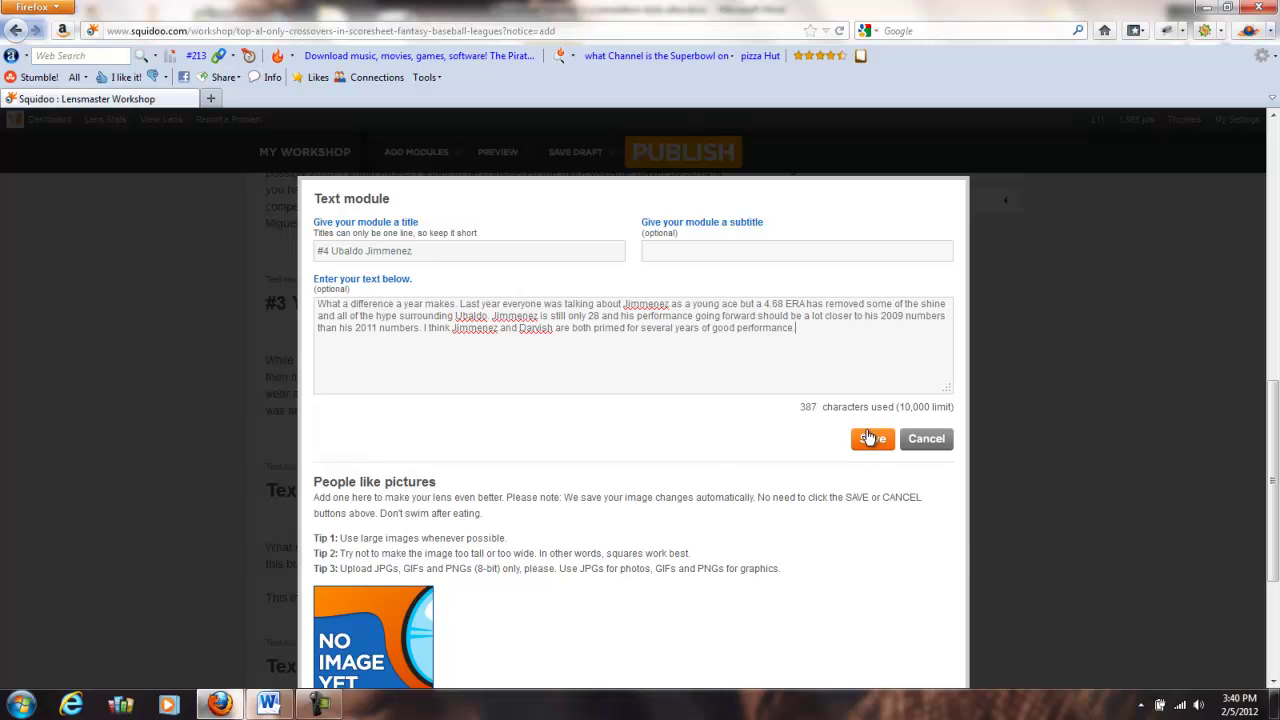
{"action": "left_click", "coordinate": [869, 438]}
{"action": "scroll", "coordinate": [792, 491], "scroll_direction": "down", "scroll_amount": 4}
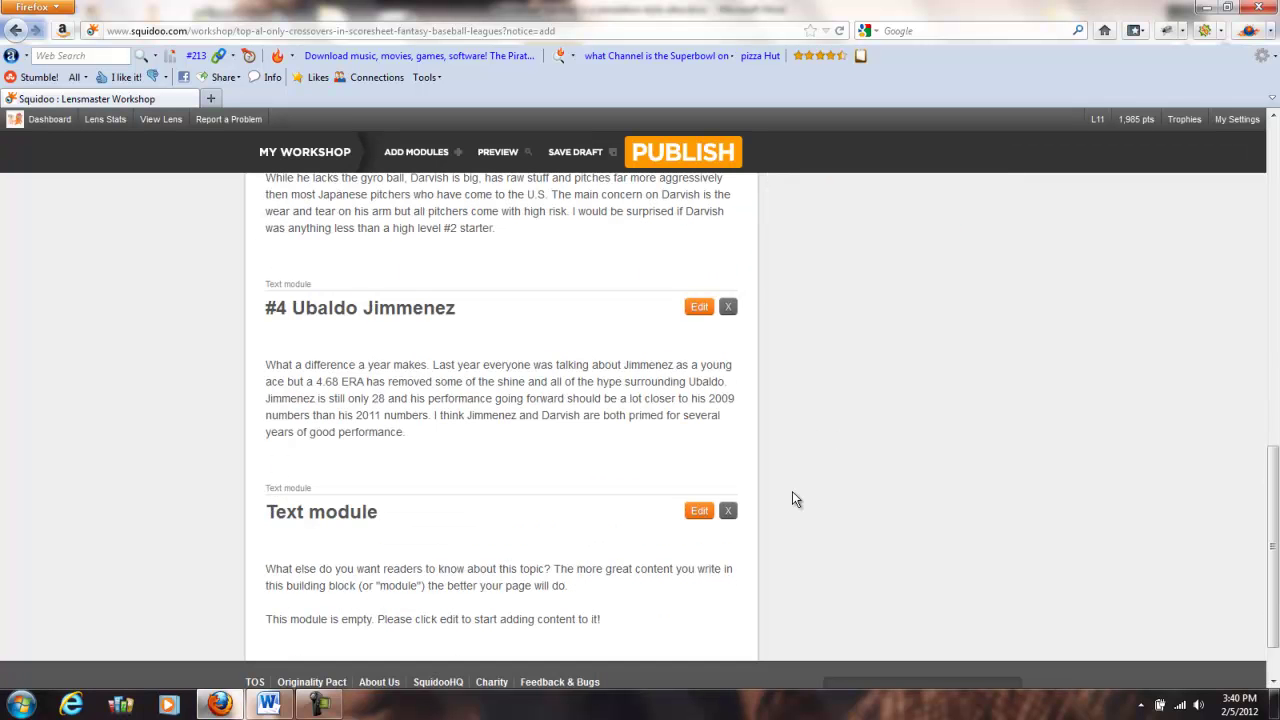
- Copy the '#5 Jarrod Parker' heading from the Word draft into the last text module's title
{"action": "left_click", "coordinate": [697, 511]}
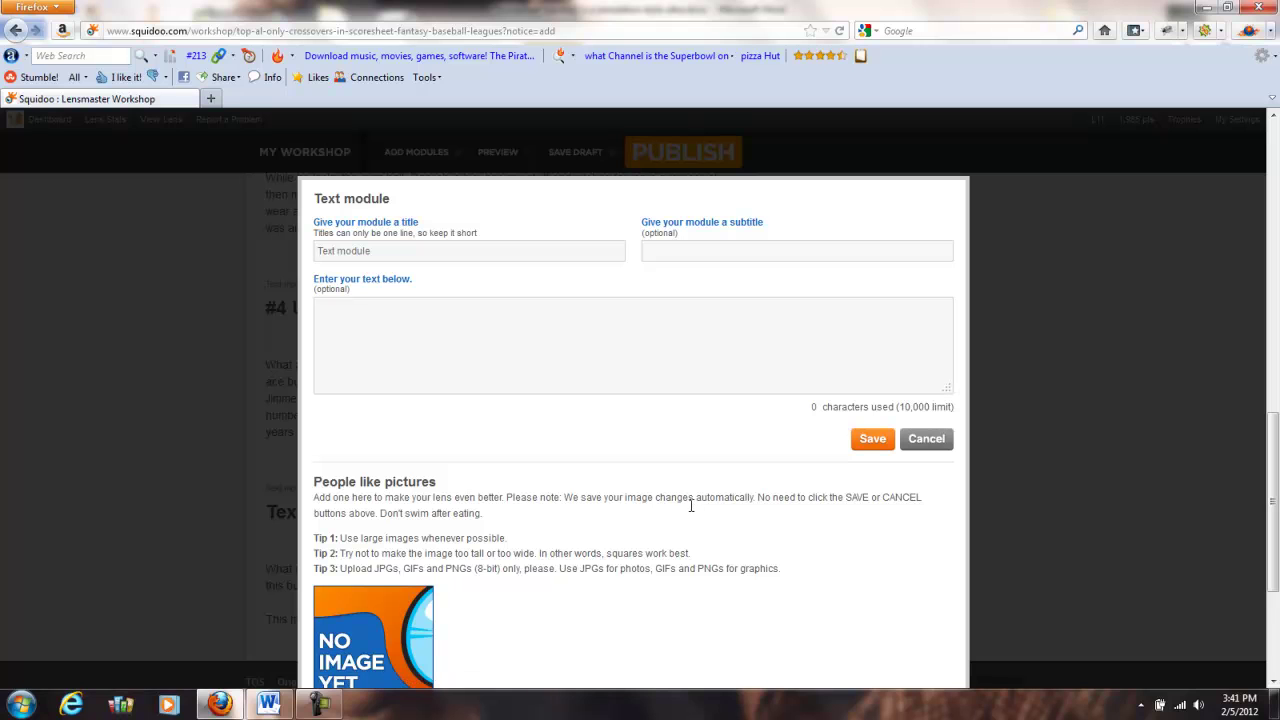
{"action": "left_click", "coordinate": [268, 704]}
{"action": "left_click", "coordinate": [372, 566]}
{"action": "scroll", "coordinate": [372, 566], "scroll_direction": "down", "scroll_amount": 2}
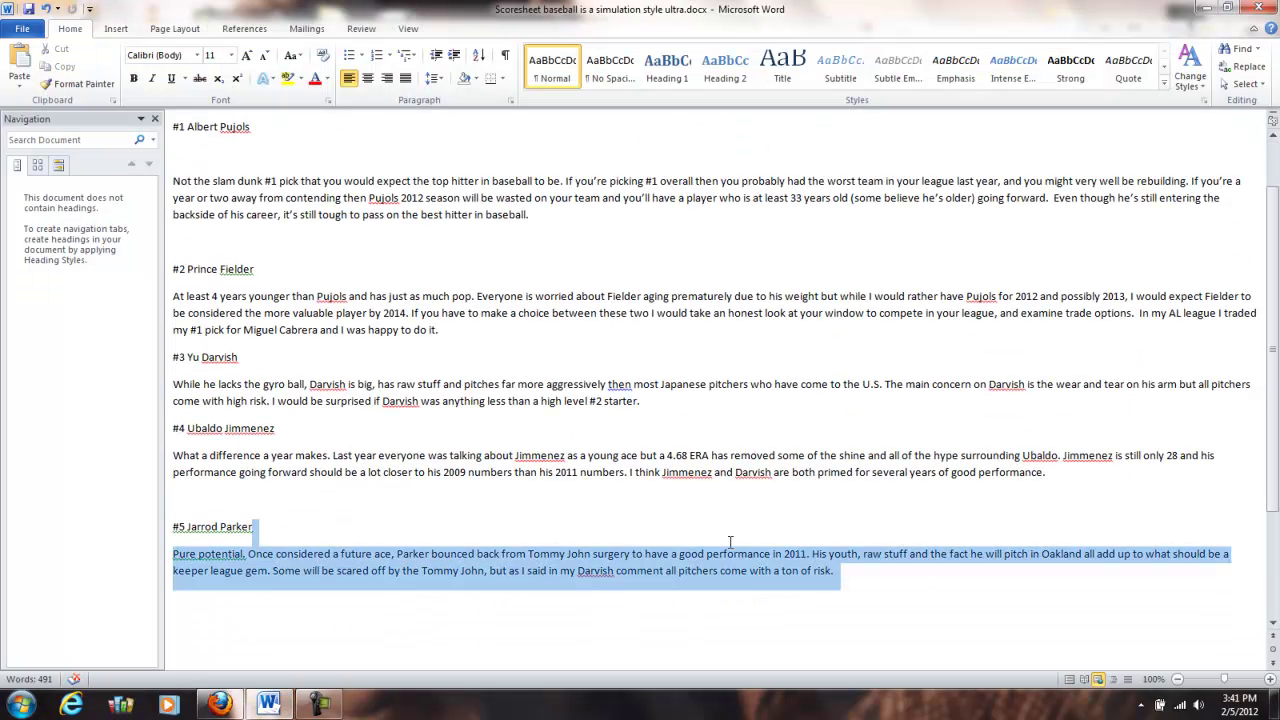
{"action": "triple_click", "coordinate": [172, 553]}
{"action": "left_click_drag", "start_coordinate": [176, 527], "coordinate": [258, 527]}
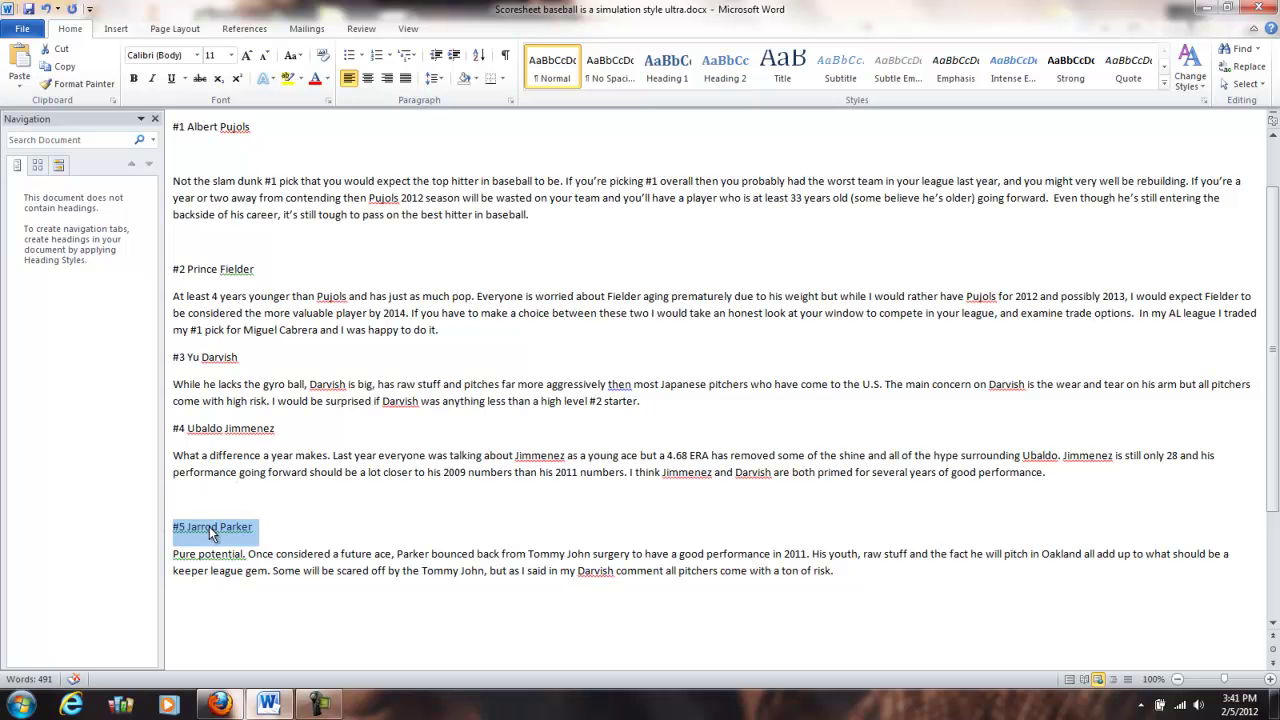
{"action": "left_click", "coordinate": [220, 704]}
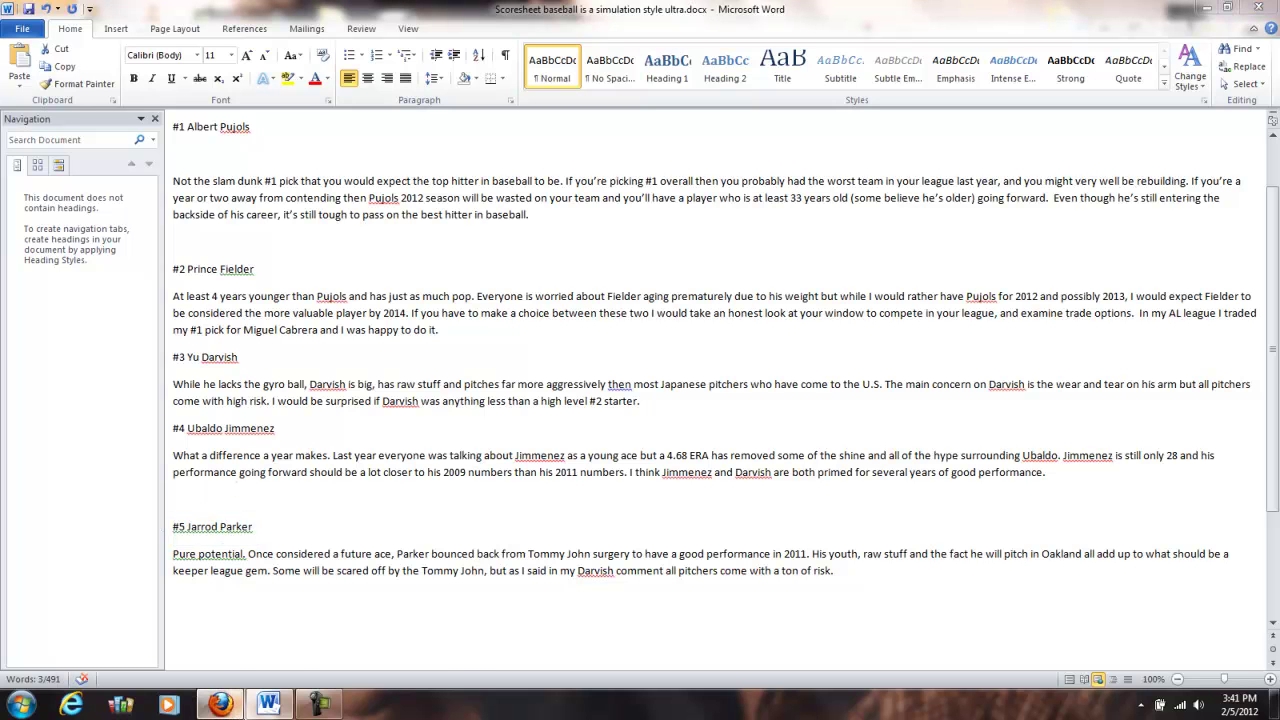
{"action": "left_click_drag", "start_coordinate": [434, 250], "coordinate": [292, 255]}
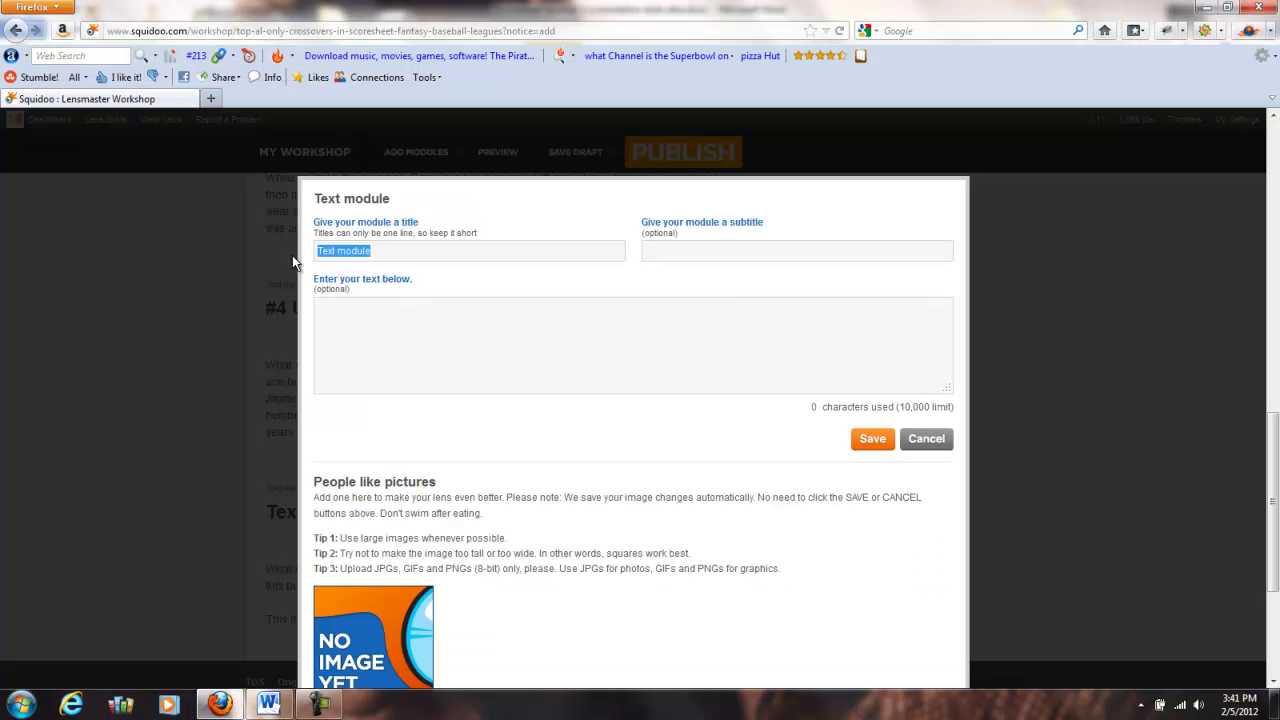
{"action": "key", "text": "ctrl+v"}
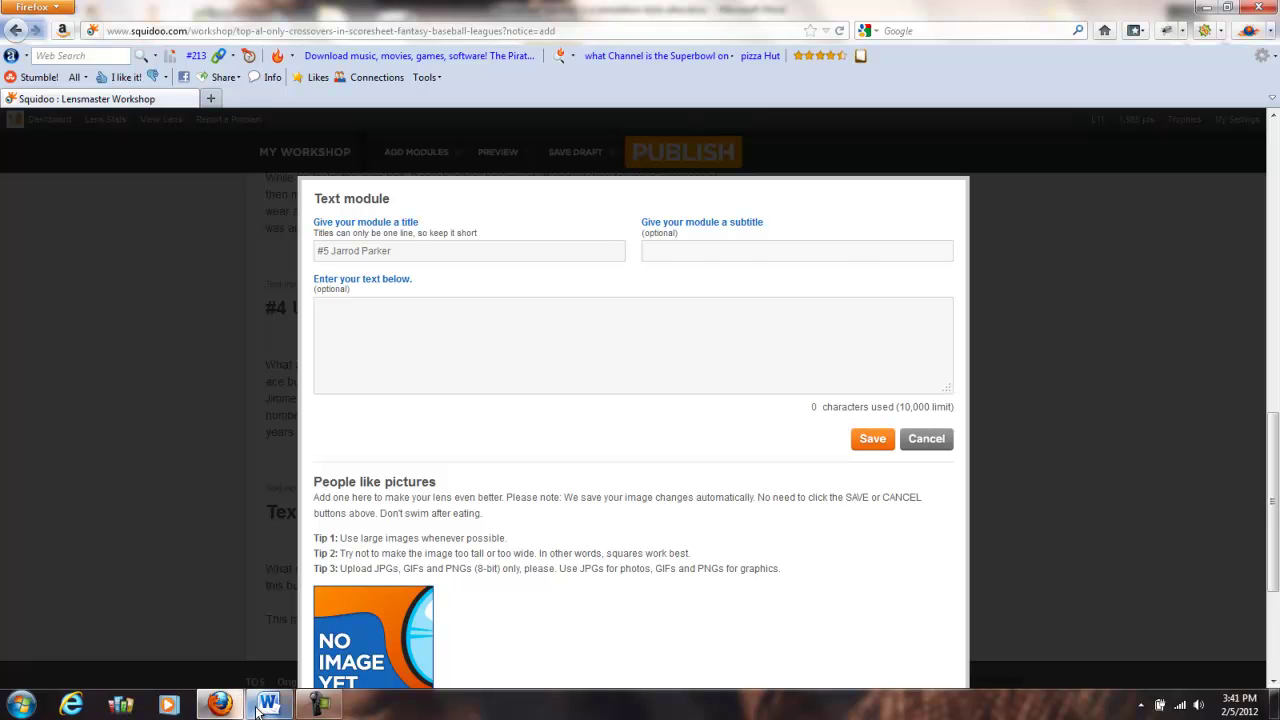
- Paste Parker's 'Pure potential' paragraph as the module text and save the module
{"action": "left_click", "coordinate": [268, 704]}
{"action": "left_click", "coordinate": [337, 599]}
{"action": "left_click_drag", "start_coordinate": [337, 600], "coordinate": [28, 563]}
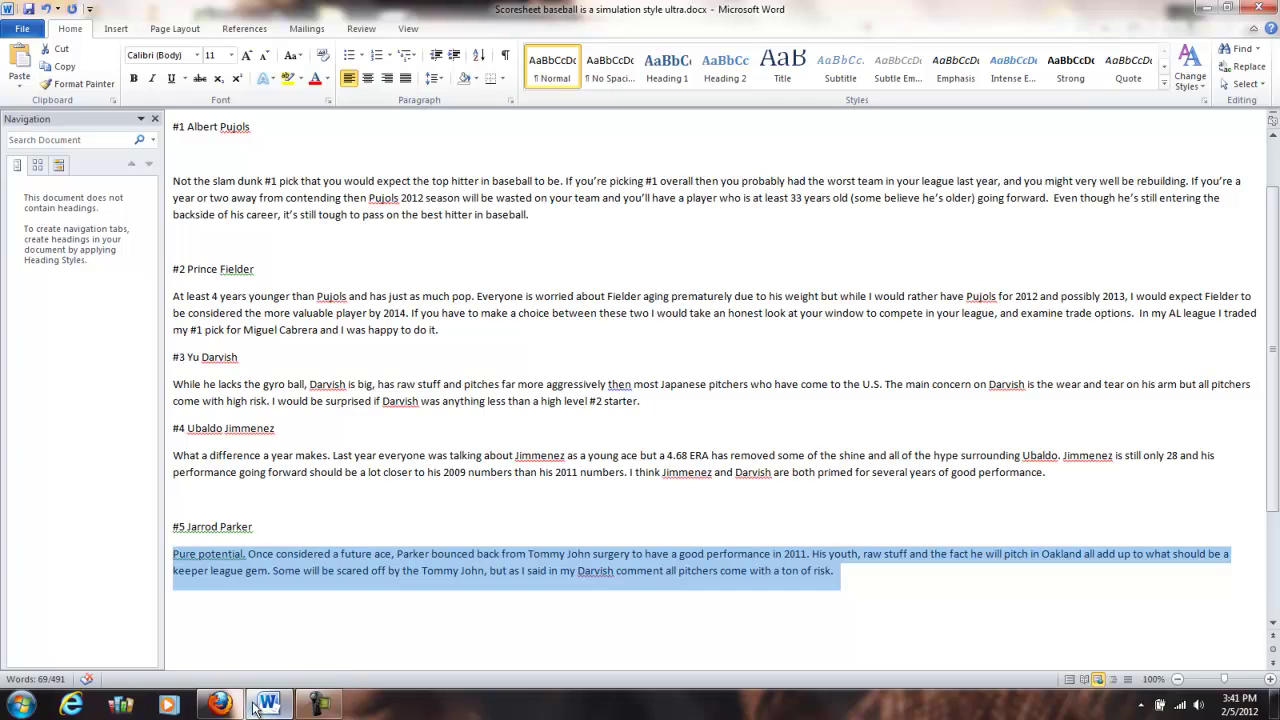
{"action": "left_click", "coordinate": [219, 704]}
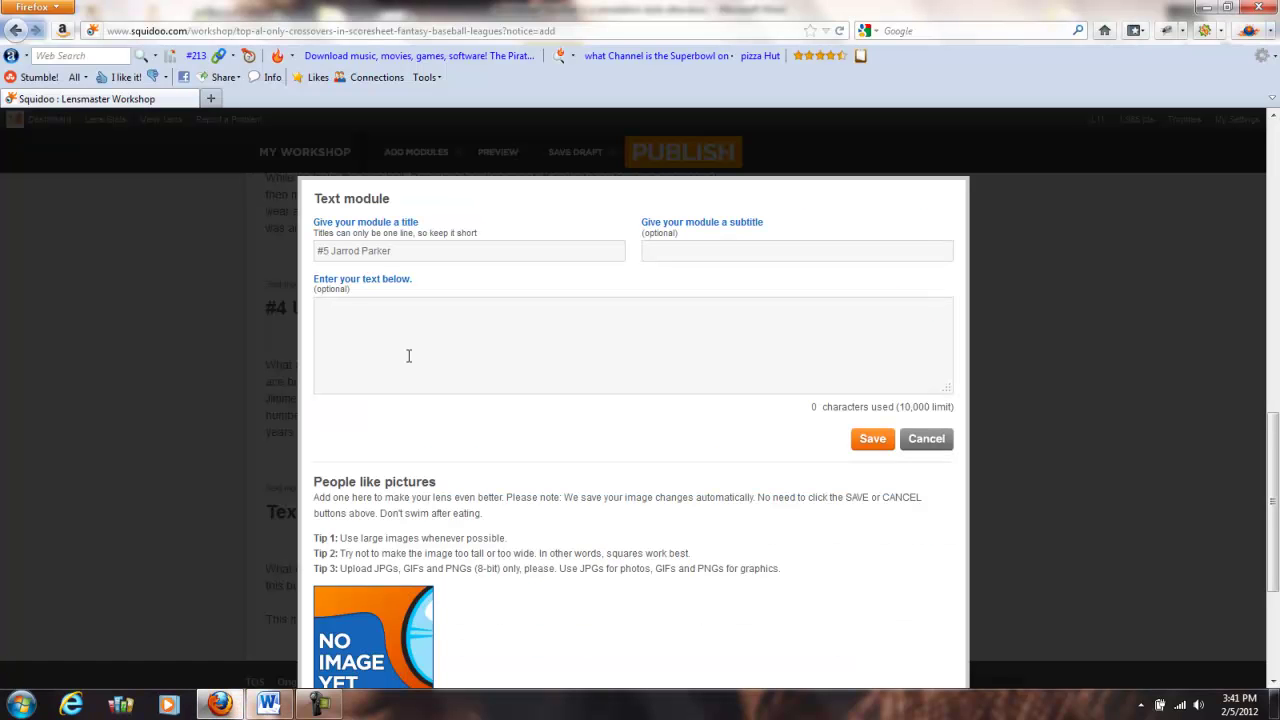
{"action": "left_click", "coordinate": [408, 356]}
{"action": "type", "text": "Pure potential. Once considered a future ace. Parker bounced back from Tommy John surgery to have a good performance in 2011. His youth, raw stuff and the fact he will pitch in Oakland all add up to what should be a keeper league gem. Some will be scared off by the Tommy John, but as I said in my Darvish comment all pitchers come with a ton of risk."}
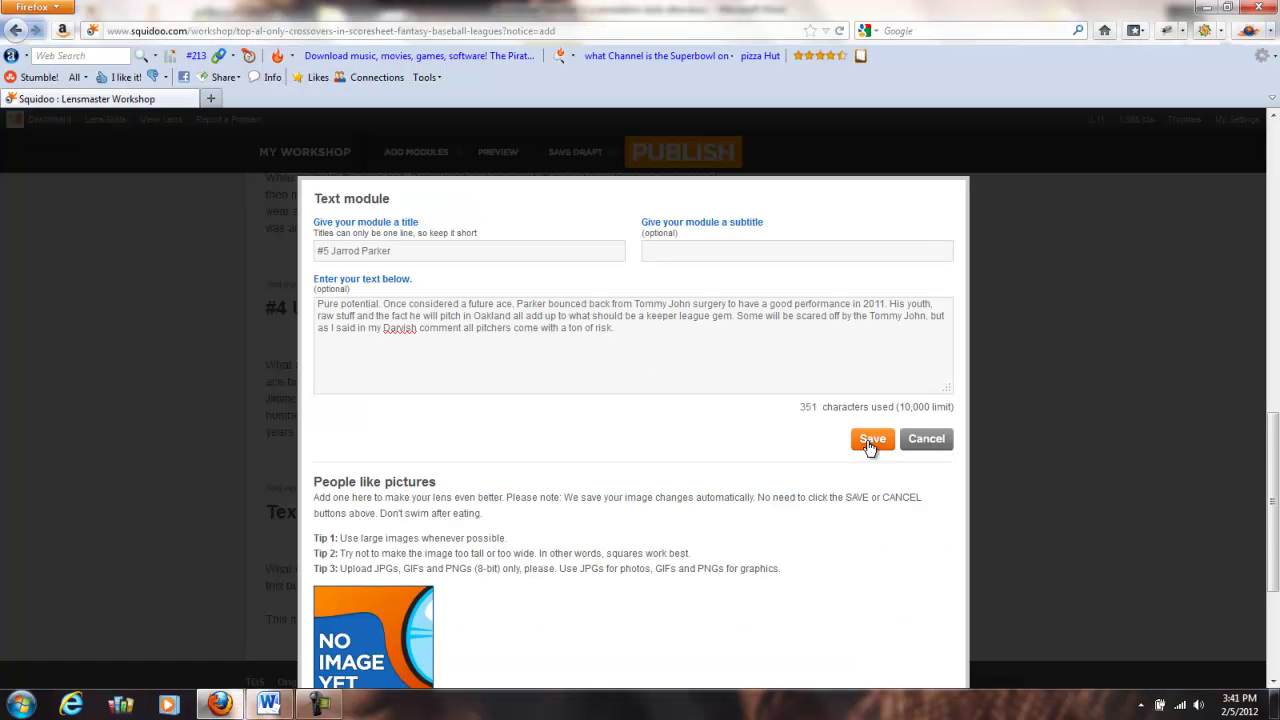
{"action": "left_click", "coordinate": [870, 441]}
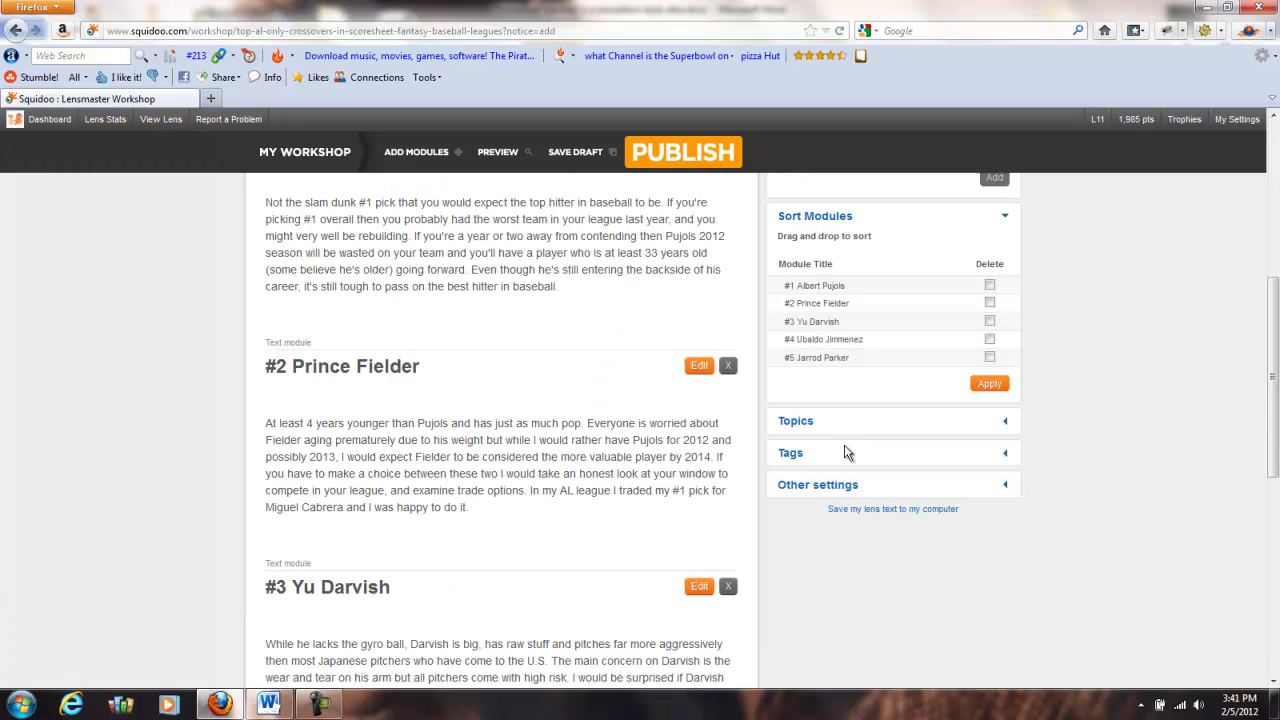
- Save the lens as a draft and dismiss the saved confirmation
{"action": "left_click", "coordinate": [573, 155]}
{"action": "left_click", "coordinate": [807, 247]}
{"action": "scroll", "coordinate": [808, 250], "scroll_direction": "up", "scroll_amount": 5}
{"action": "scroll", "coordinate": [807, 250], "scroll_direction": "up", "scroll_amount": 1}
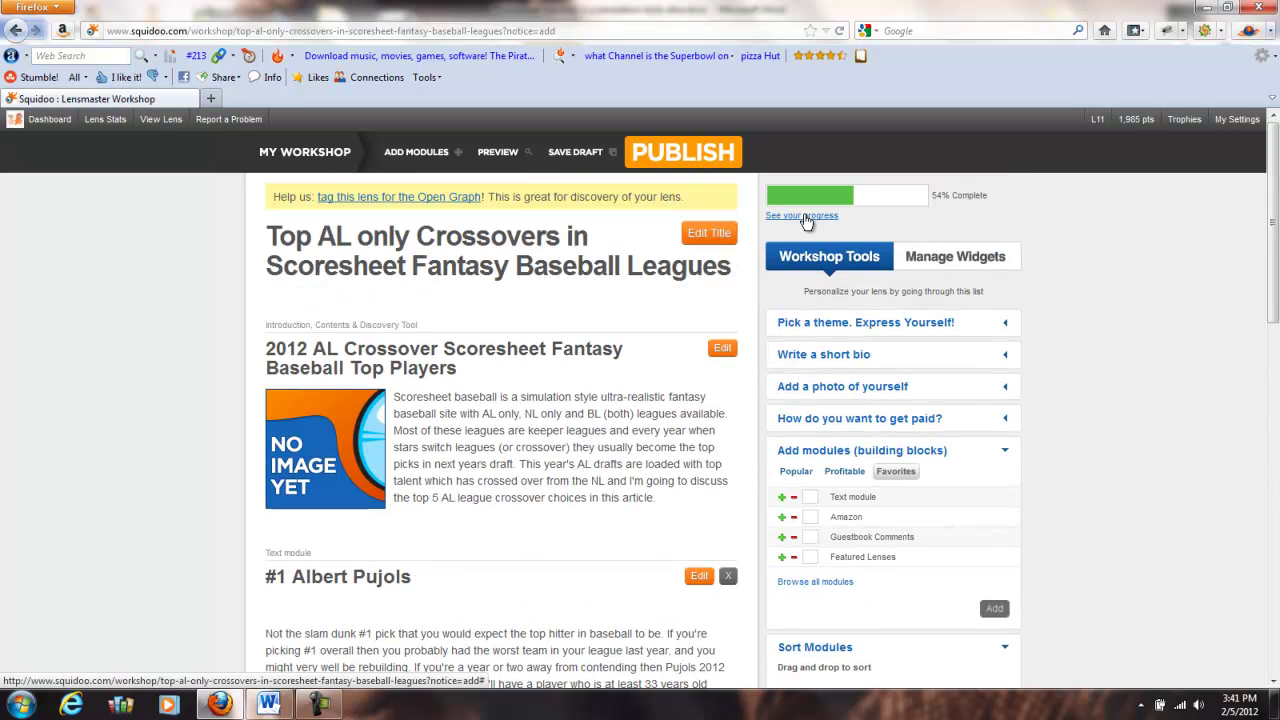
- Show the progress checklist, now at 54% with the five-modules goal ticked
{"action": "left_click", "coordinate": [820, 216]}
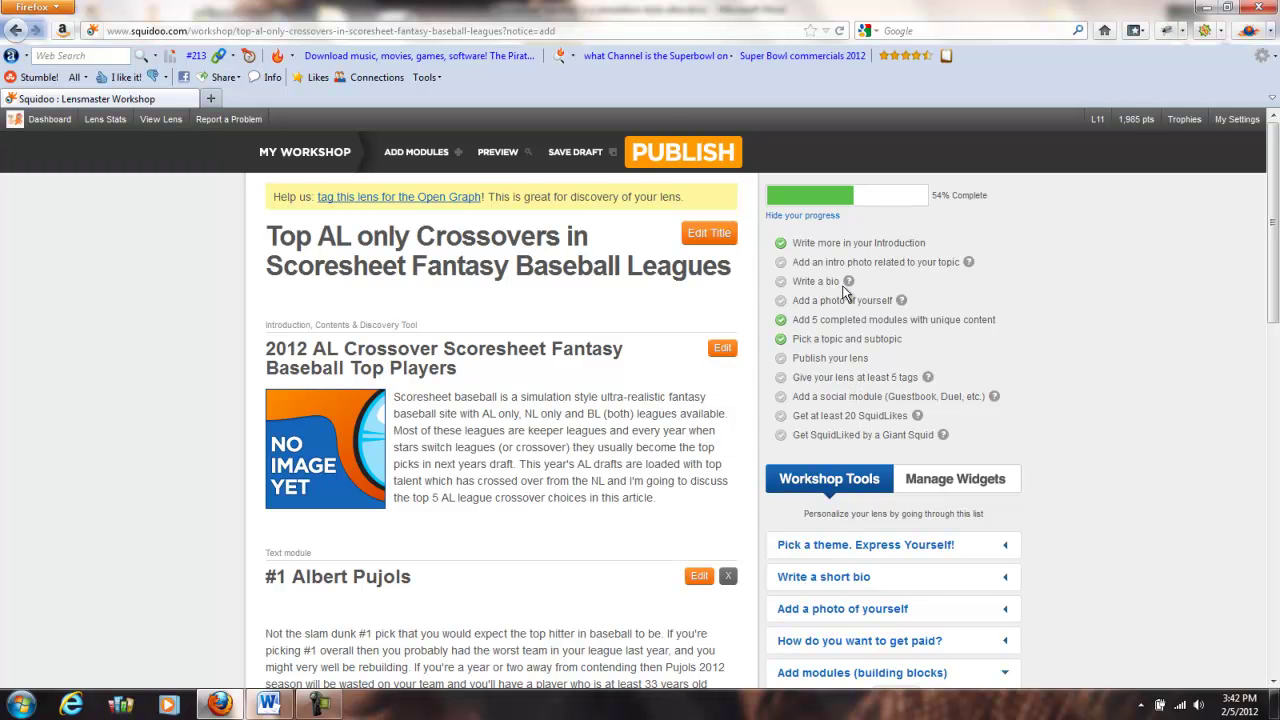
{"action": "scroll", "coordinate": [1033, 430], "scroll_direction": "down", "scroll_amount": 2}
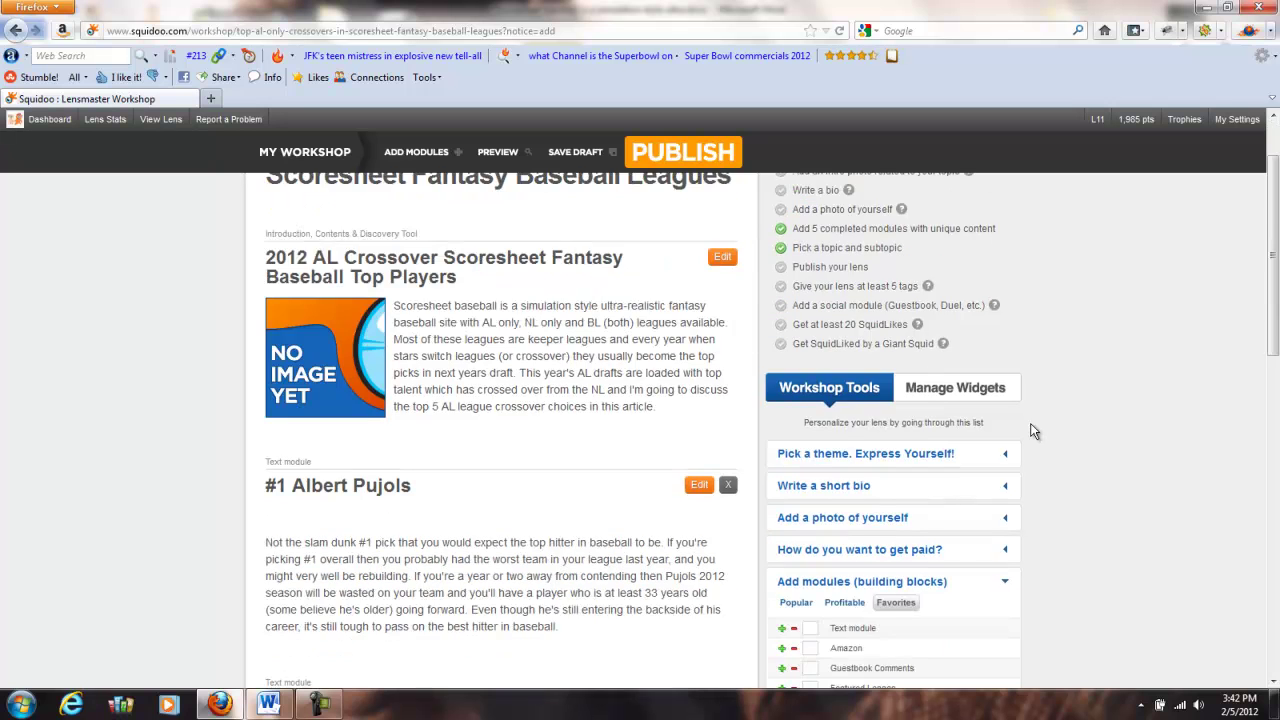
{"action": "scroll", "coordinate": [1033, 430], "scroll_direction": "up", "scroll_amount": 2}
{"action": "scroll", "coordinate": [1069, 486], "scroll_direction": "down", "scroll_amount": 2}
{"action": "scroll", "coordinate": [1030, 540], "scroll_direction": "down", "scroll_amount": 2}
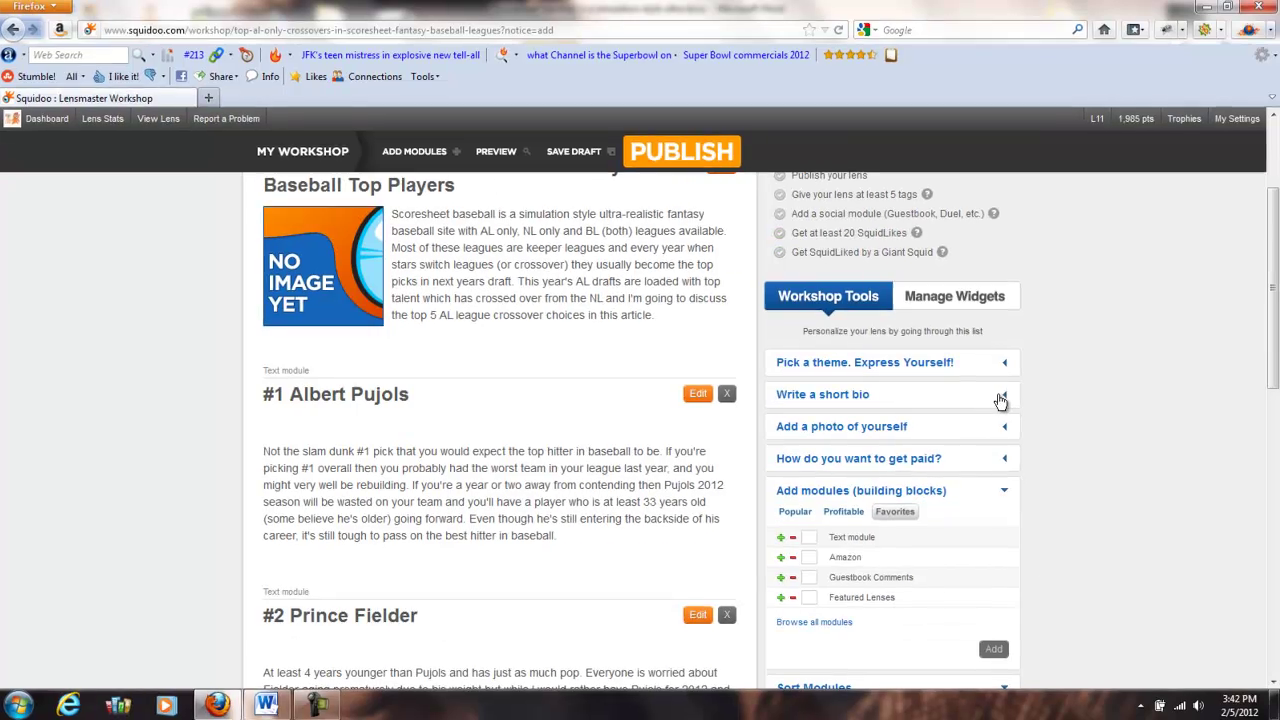
- Write a custom bio: 'I'm a big fan of scoresheet fantasy baseball…', save it and the lens draft
{"action": "left_click", "coordinate": [1002, 396]}
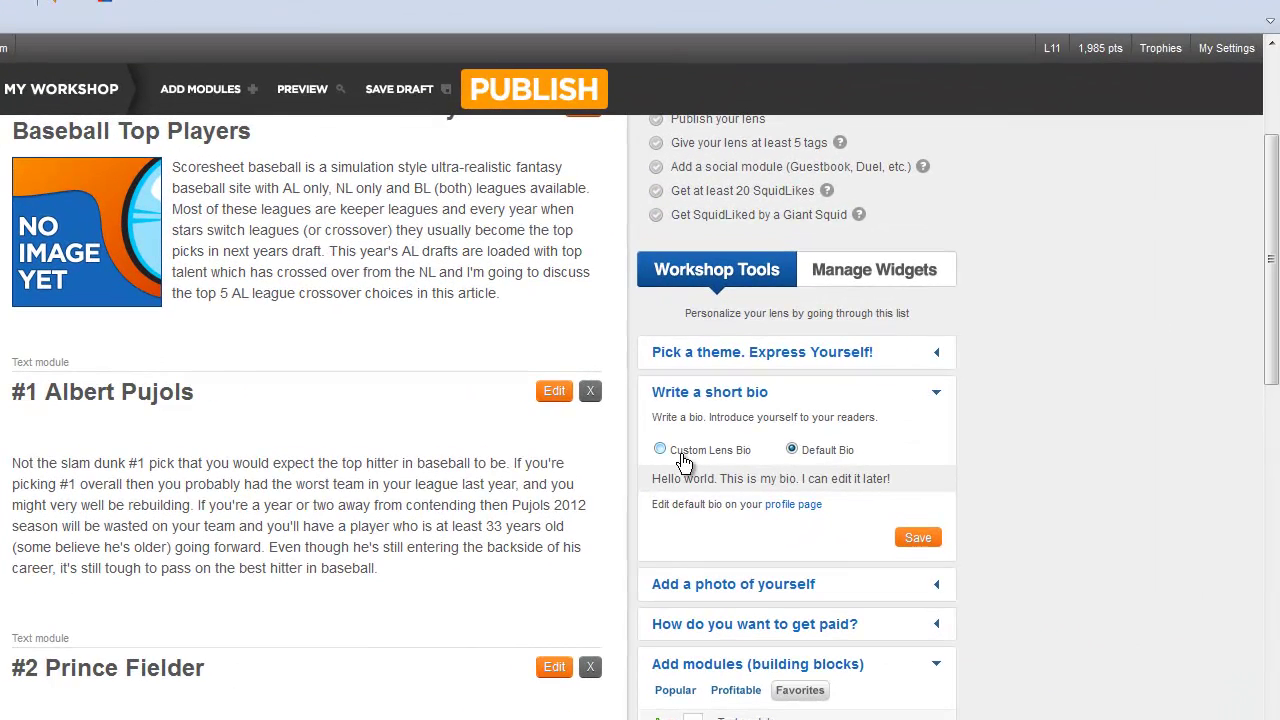
{"action": "left_click", "coordinate": [662, 452]}
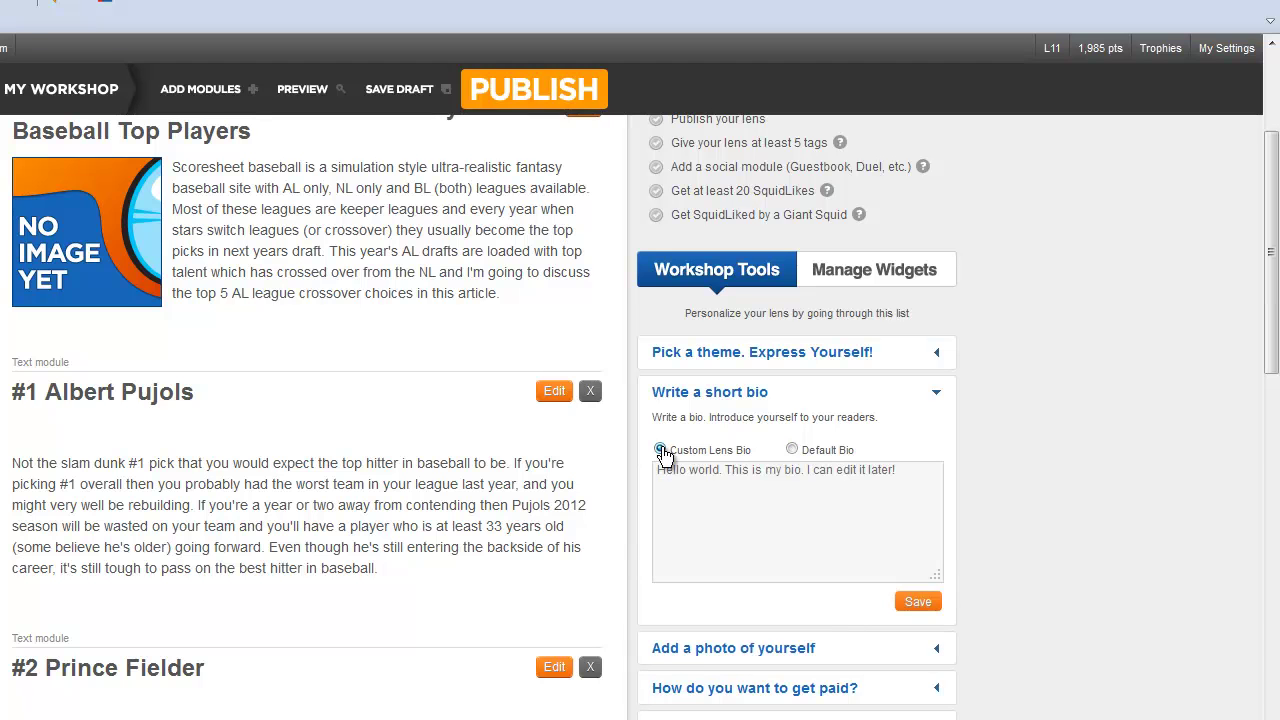
{"action": "left_click_drag", "start_coordinate": [910, 469], "coordinate": [611, 470]}
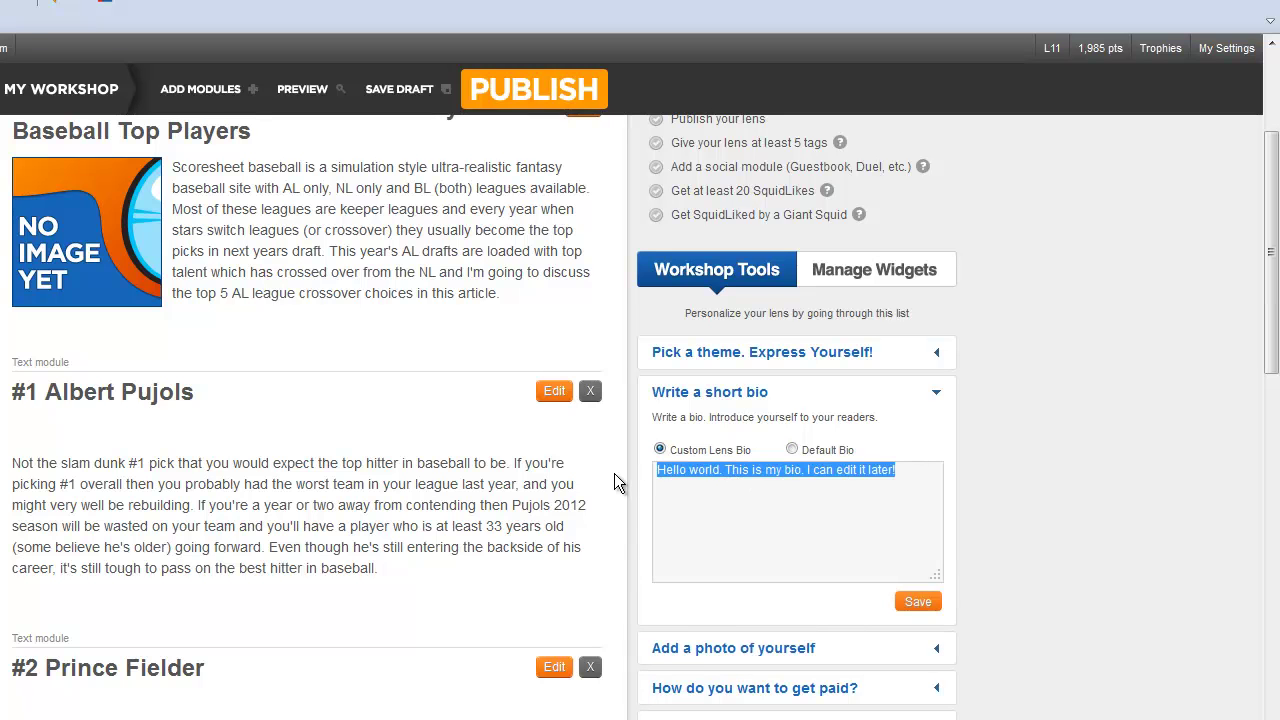
{"action": "type", "text": "I'm a big "}
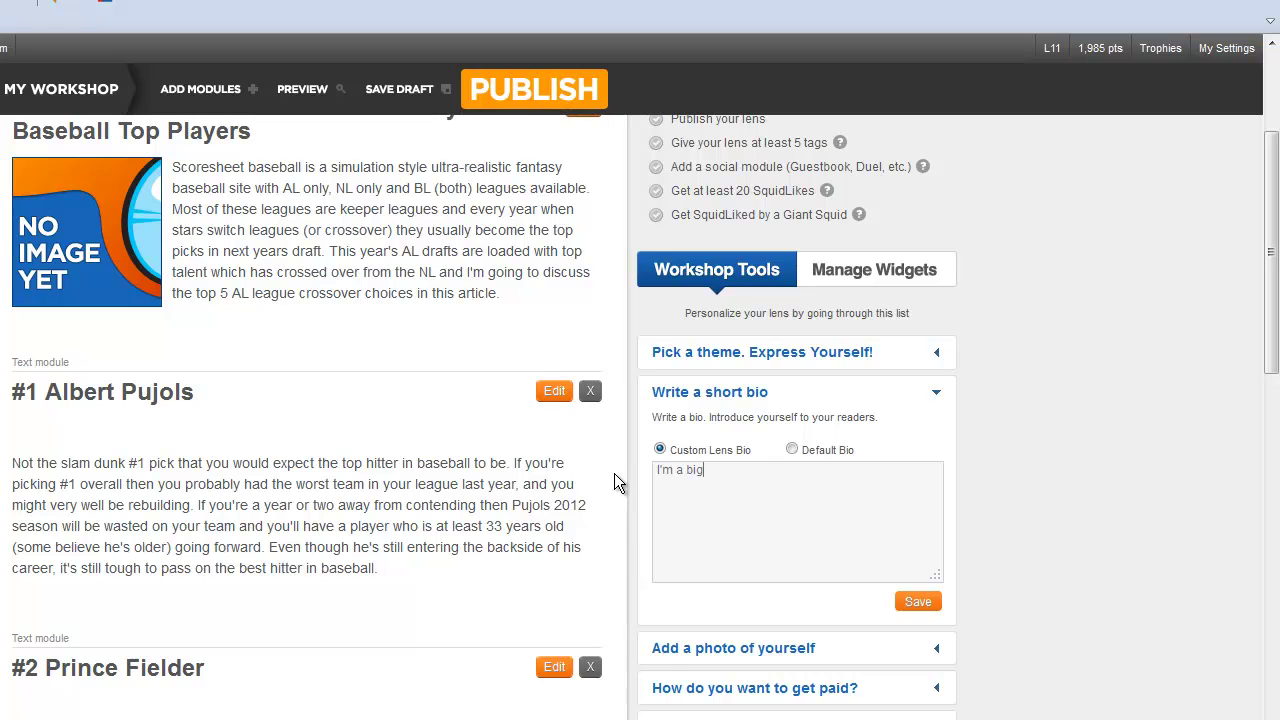
{"action": "type", "text": "fan of scor"}
{"action": "type", "text": "esheet f"}
{"action": "type", "text": "antasy bas"}
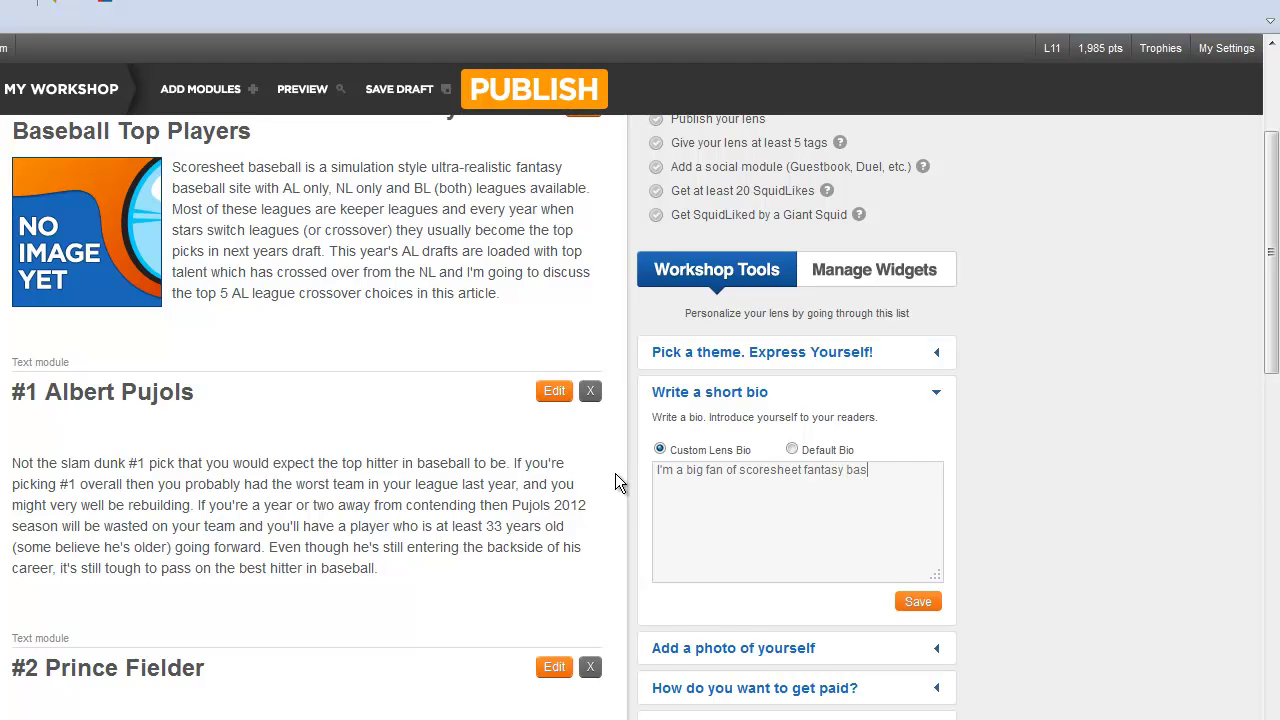
{"action": "type", "text": "eball and this"}
{"action": "type", "text": " are my top 201"}
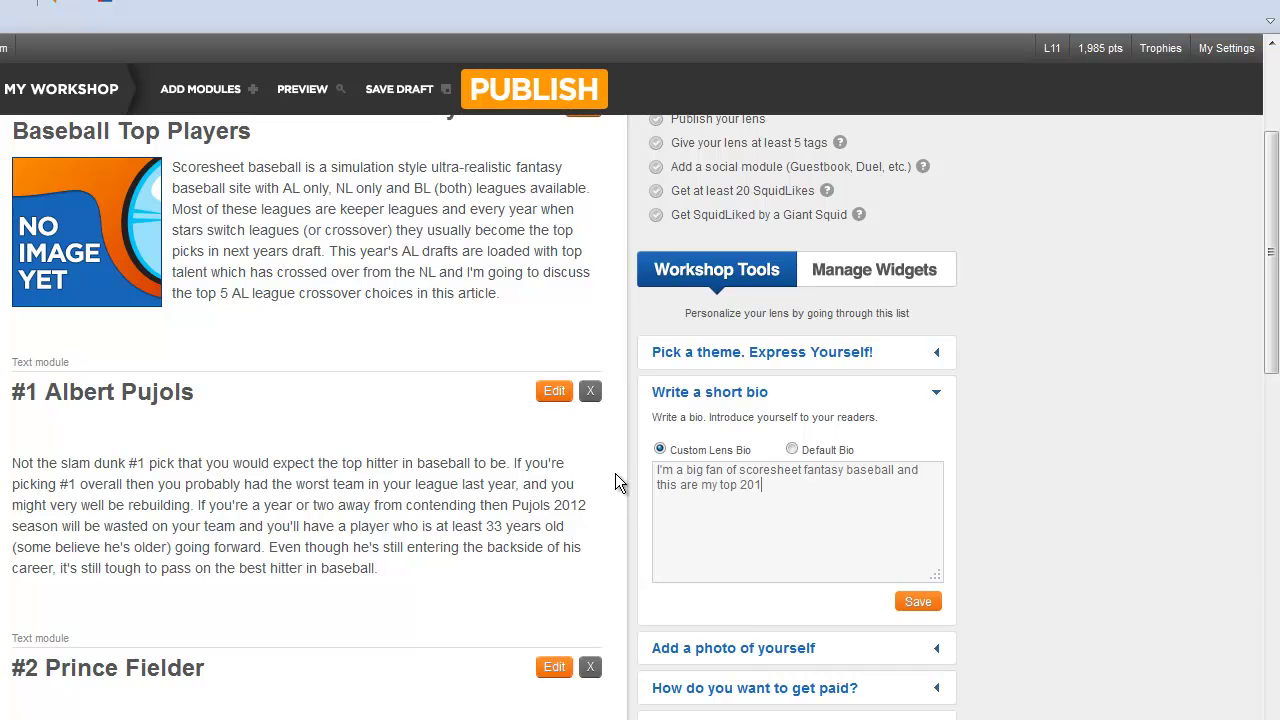
{"action": "type", "text": "2 al c"}
{"action": "type", "text": "rossover picks"}
{"action": "left_click", "coordinate": [917, 601]}
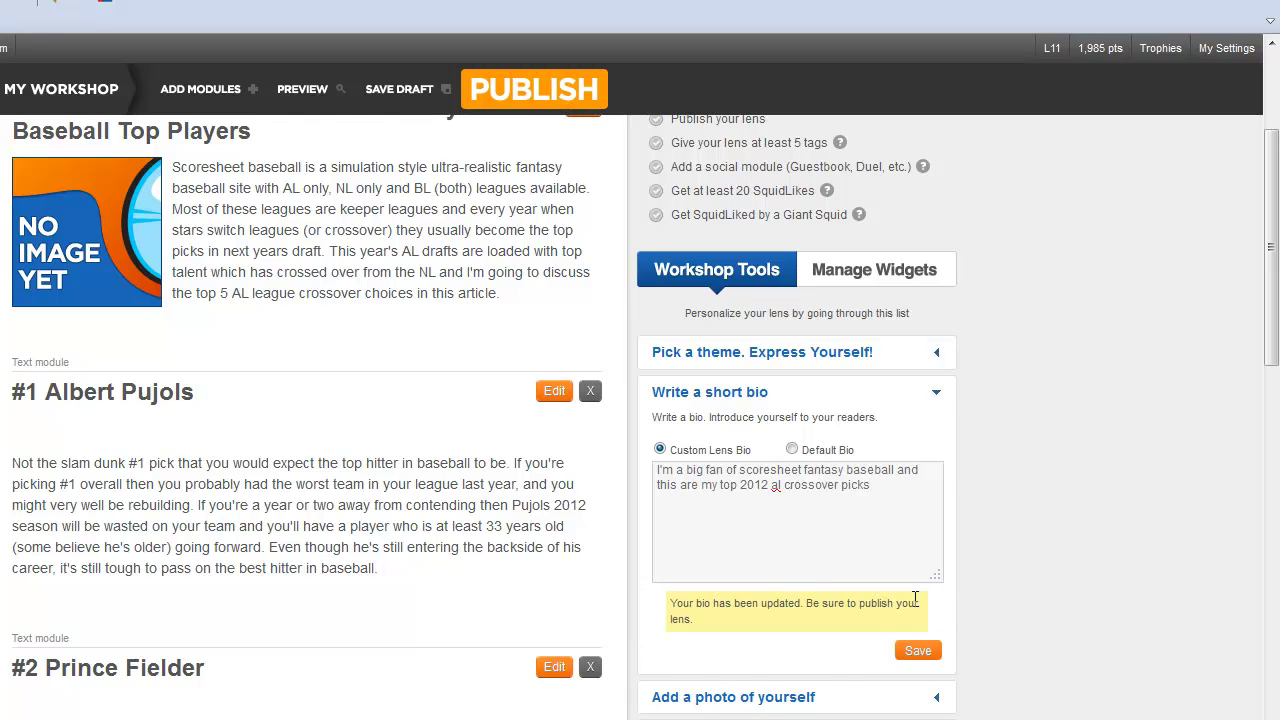
{"action": "scroll", "coordinate": [989, 607], "scroll_direction": "up", "scroll_amount": 3}
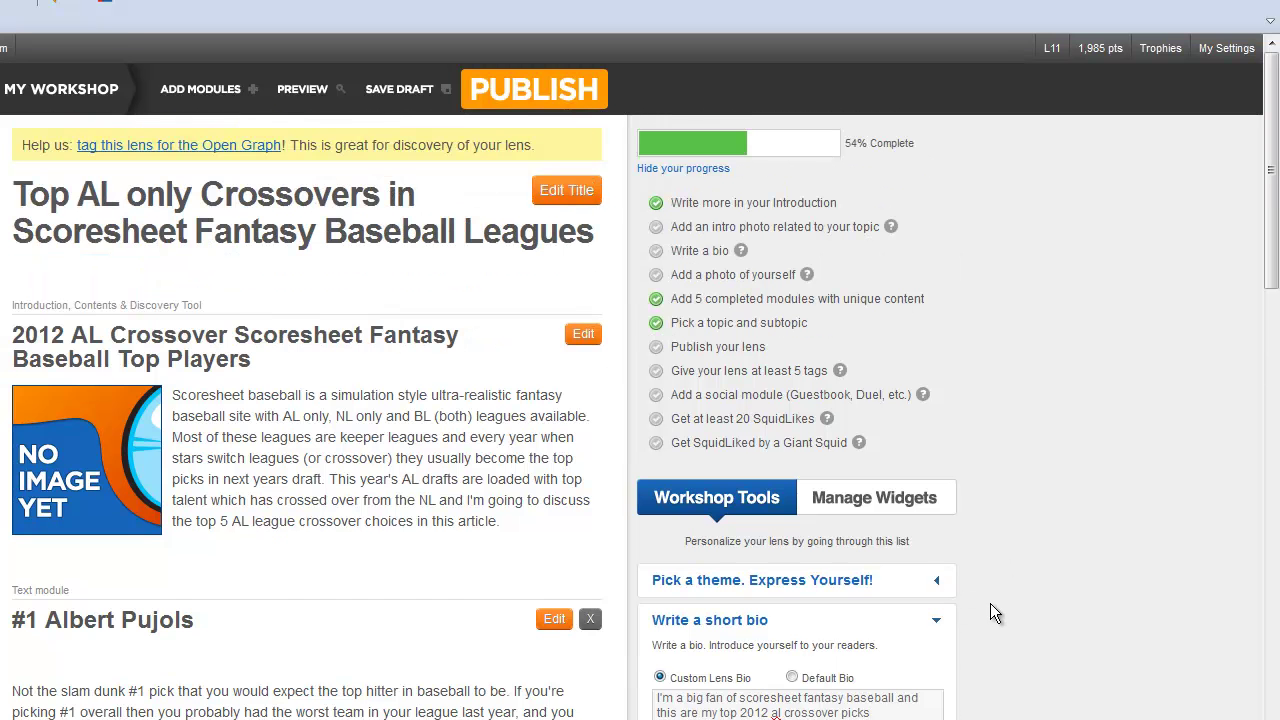
{"action": "left_click", "coordinate": [392, 96]}
- Add one Amazon module to the end of the lens
{"action": "left_click", "coordinate": [680, 210]}
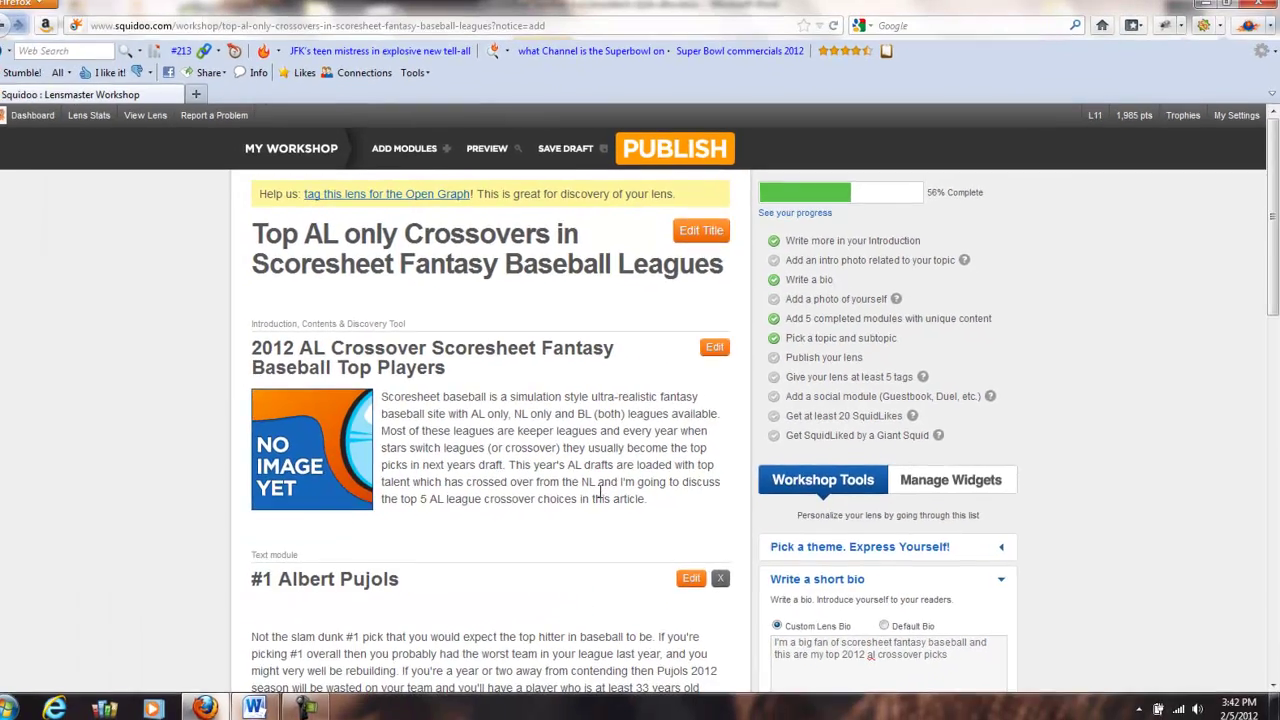
{"action": "scroll", "coordinate": [624, 493], "scroll_direction": "down", "scroll_amount": 5}
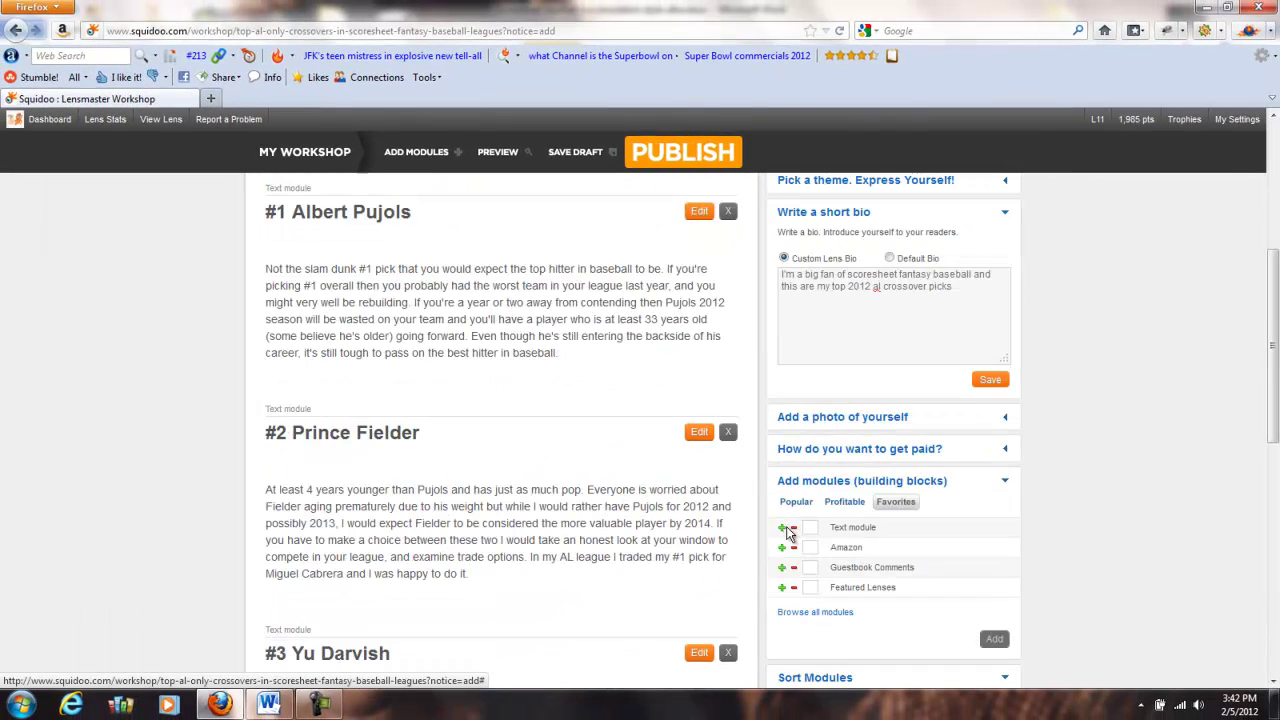
{"action": "left_click", "coordinate": [783, 548]}
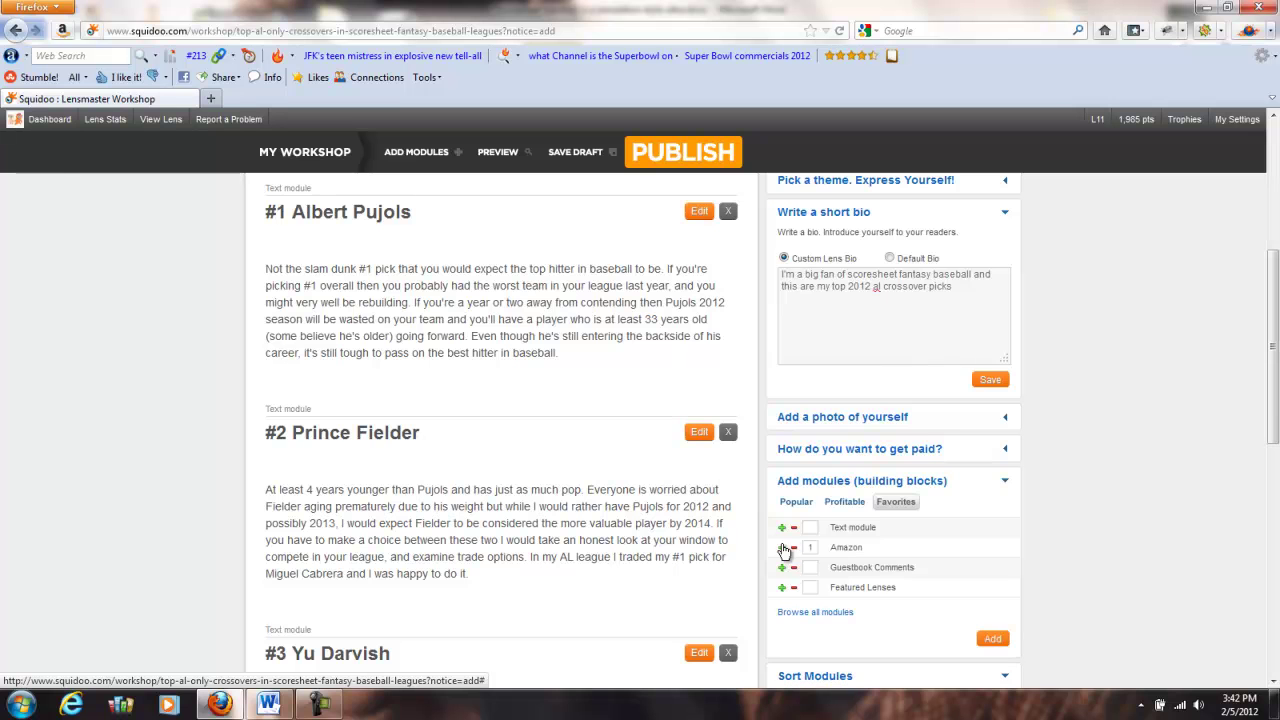
{"action": "left_click", "coordinate": [993, 639]}
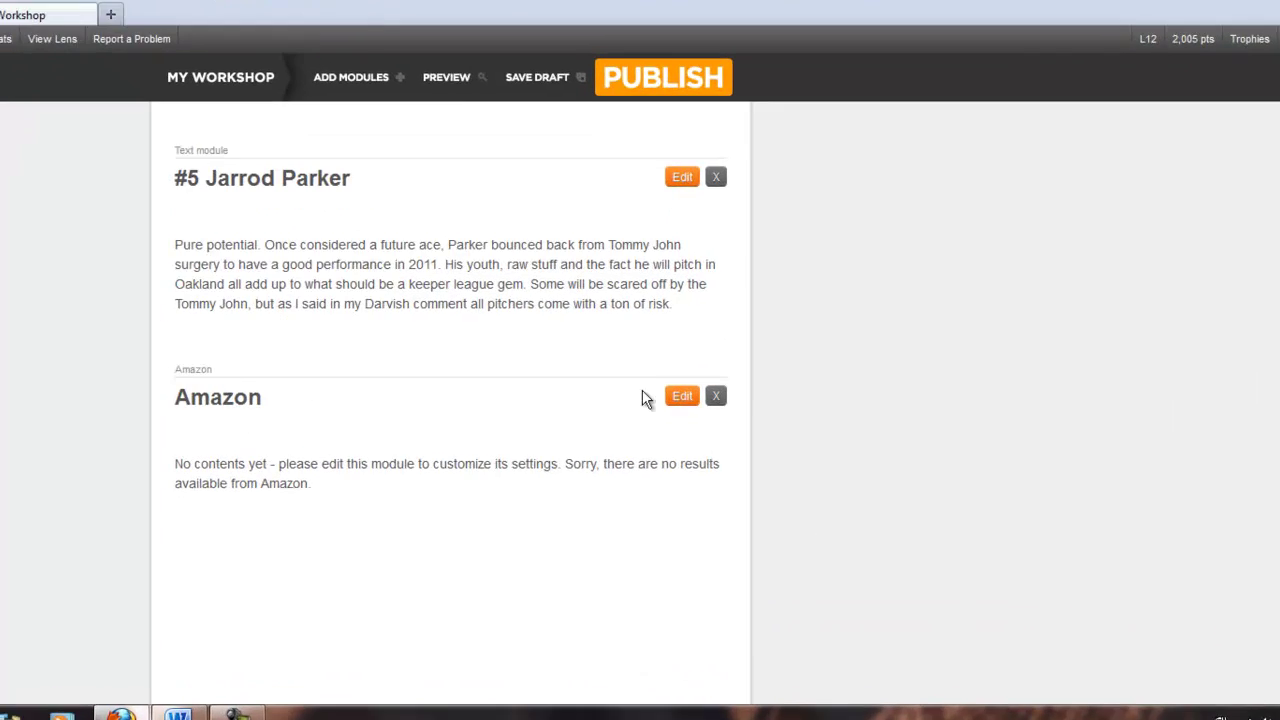
- Retitle the Amazon module 'Fantasy Baseball Books', keep three products, and save its settings
{"action": "left_click", "coordinate": [699, 424]}
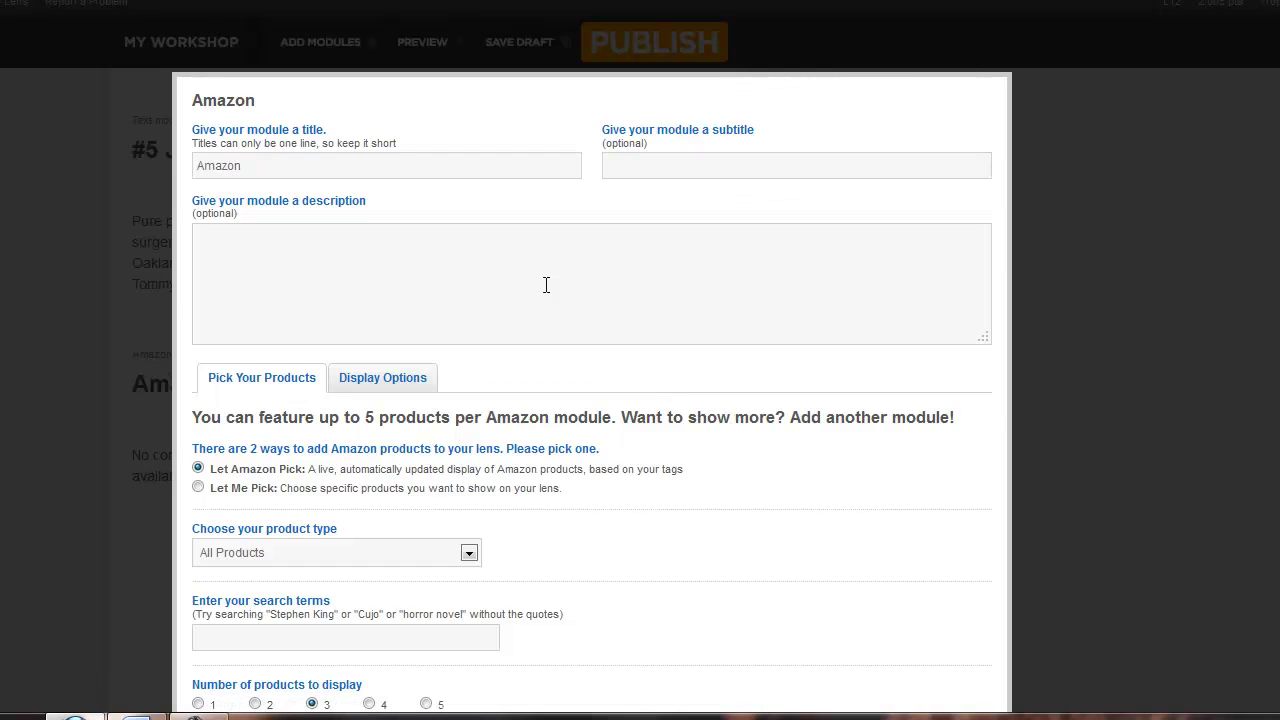
{"action": "left_click_drag", "start_coordinate": [330, 164], "coordinate": [73, 164]}
{"action": "type", "text": "Fabnta"}
{"action": "type", "text": "sy"}
{"action": "key", "text": "BackSpace"}
{"action": "key", "text": "BackSpace"}
{"action": "key", "text": "BackSpace"}
{"action": "key", "text": "BackSpace"}
{"action": "key", "text": "BackSpace"}
{"action": "key", "text": "BackSpace"}
{"action": "type", "text": "n"}
{"action": "type", "text": "tasy Bas"}
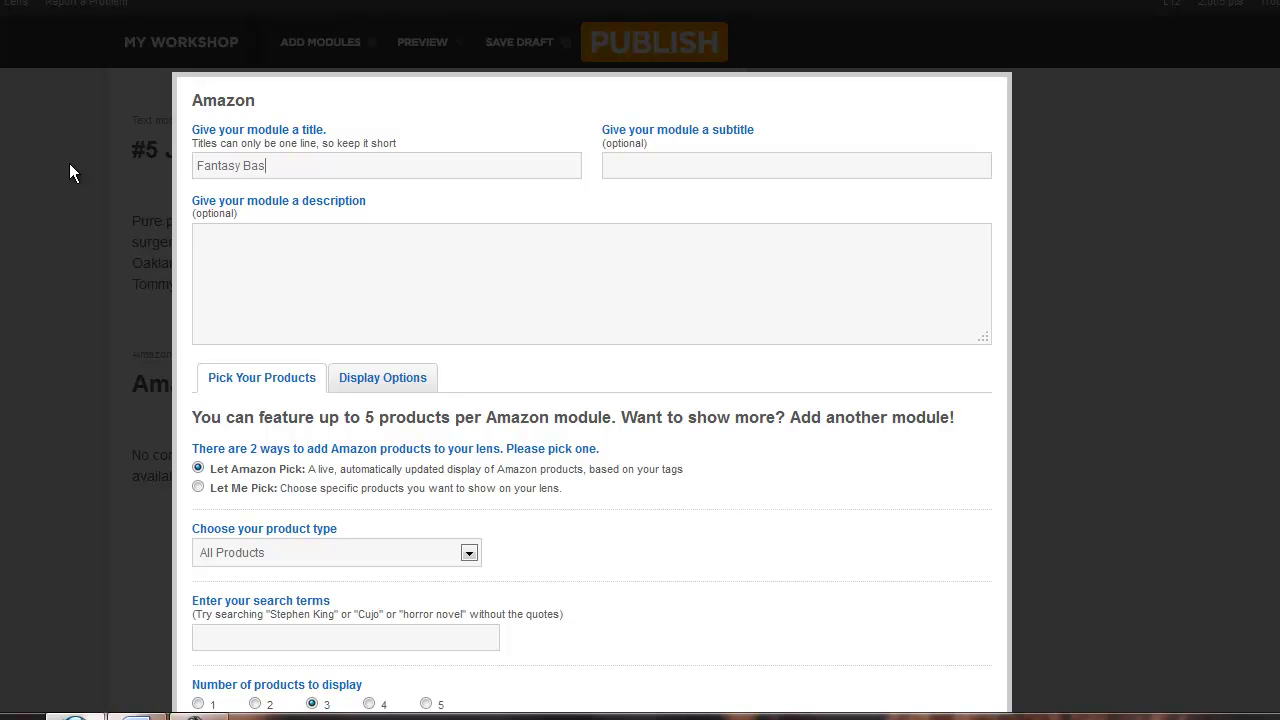
{"action": "type", "text": "eball Books"}
{"action": "scroll", "coordinate": [385, 460], "scroll_direction": "down", "scroll_amount": 2}
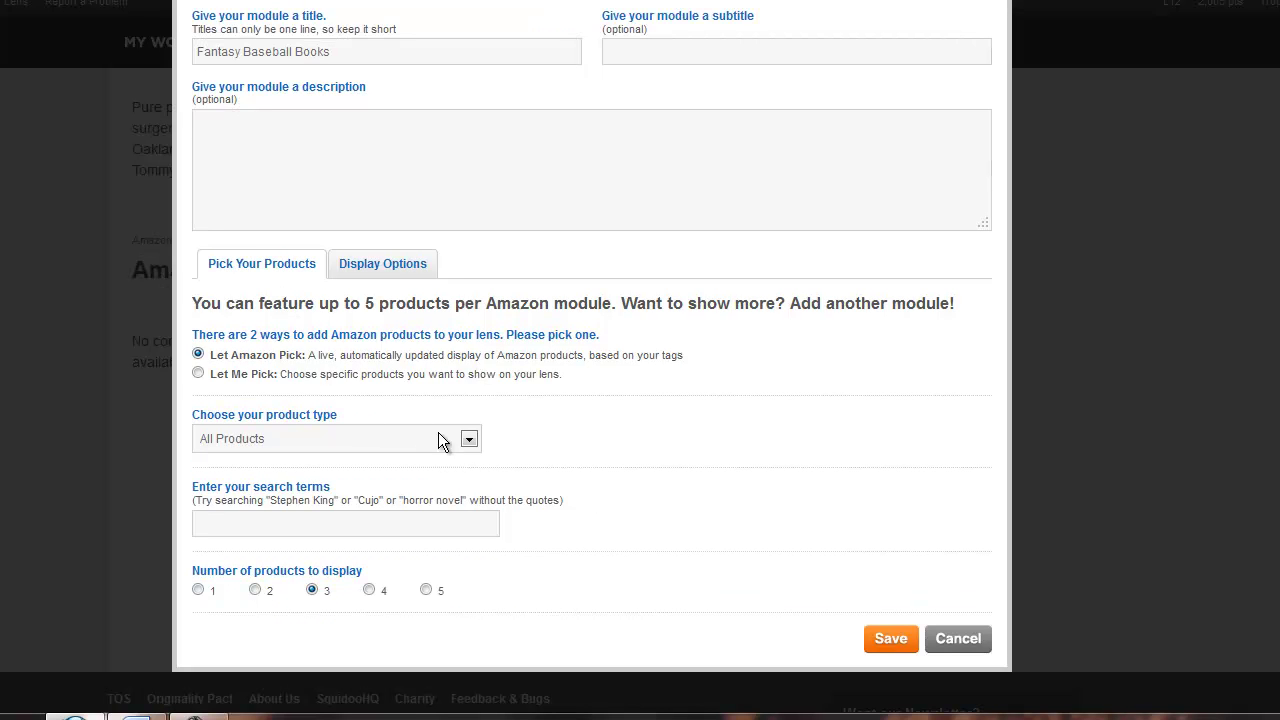
{"action": "left_click", "coordinate": [363, 532]}
{"action": "left_click", "coordinate": [427, 594]}
{"action": "left_click", "coordinate": [312, 591]}
{"action": "left_click", "coordinate": [891, 640]}
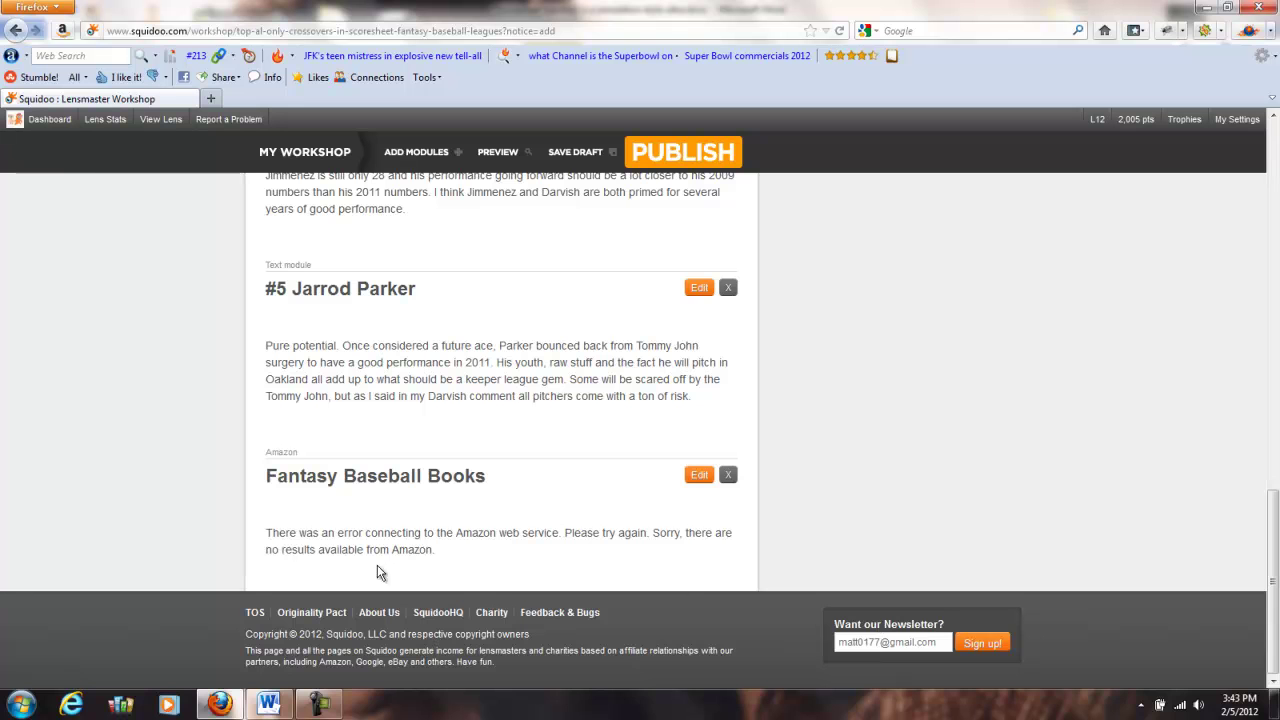
- Save the lens draft with the new Amazon module and close the saved confirmation
{"action": "scroll", "coordinate": [439, 563], "scroll_direction": "up", "scroll_amount": 5}
{"action": "scroll", "coordinate": [439, 563], "scroll_direction": "up", "scroll_amount": 15}
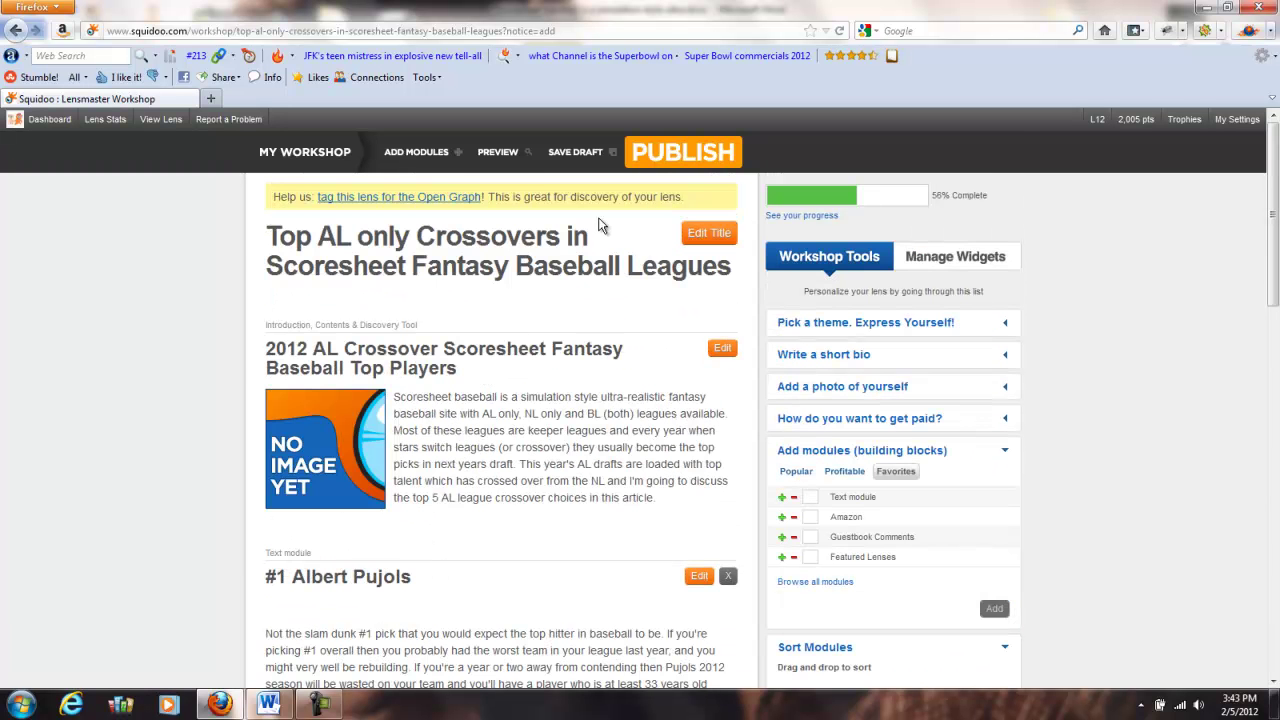
{"action": "left_click", "coordinate": [580, 155]}
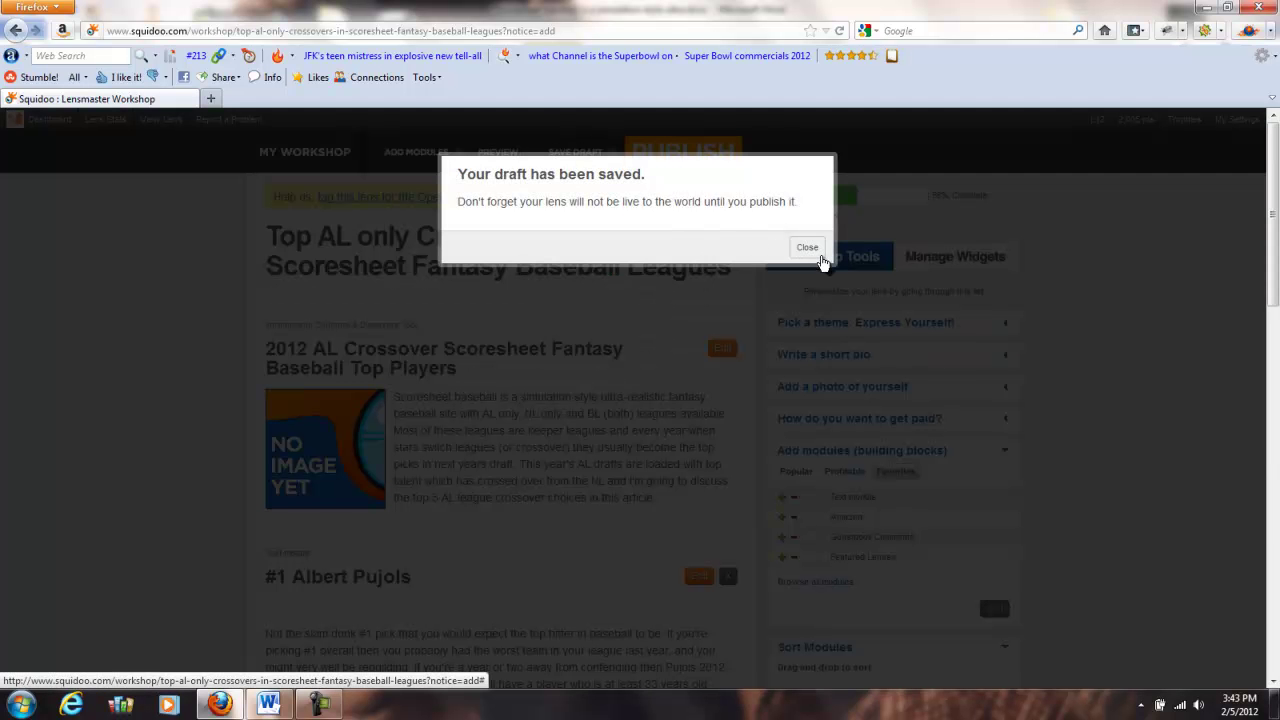
{"action": "left_click", "coordinate": [820, 254]}
{"action": "scroll", "coordinate": [472, 579], "scroll_direction": "down", "scroll_amount": 10}
{"action": "scroll", "coordinate": [473, 579], "scroll_direction": "down", "scroll_amount": 10}
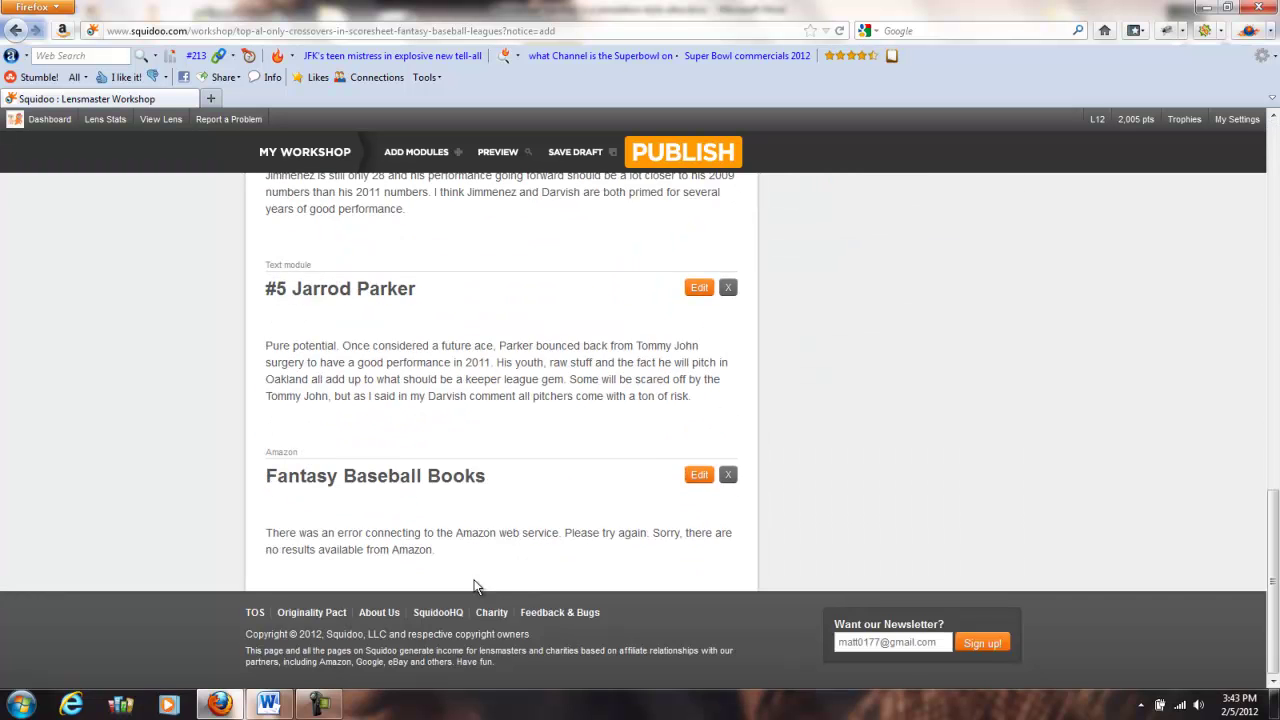
{"action": "scroll", "coordinate": [475, 587], "scroll_direction": "up", "scroll_amount": 20}
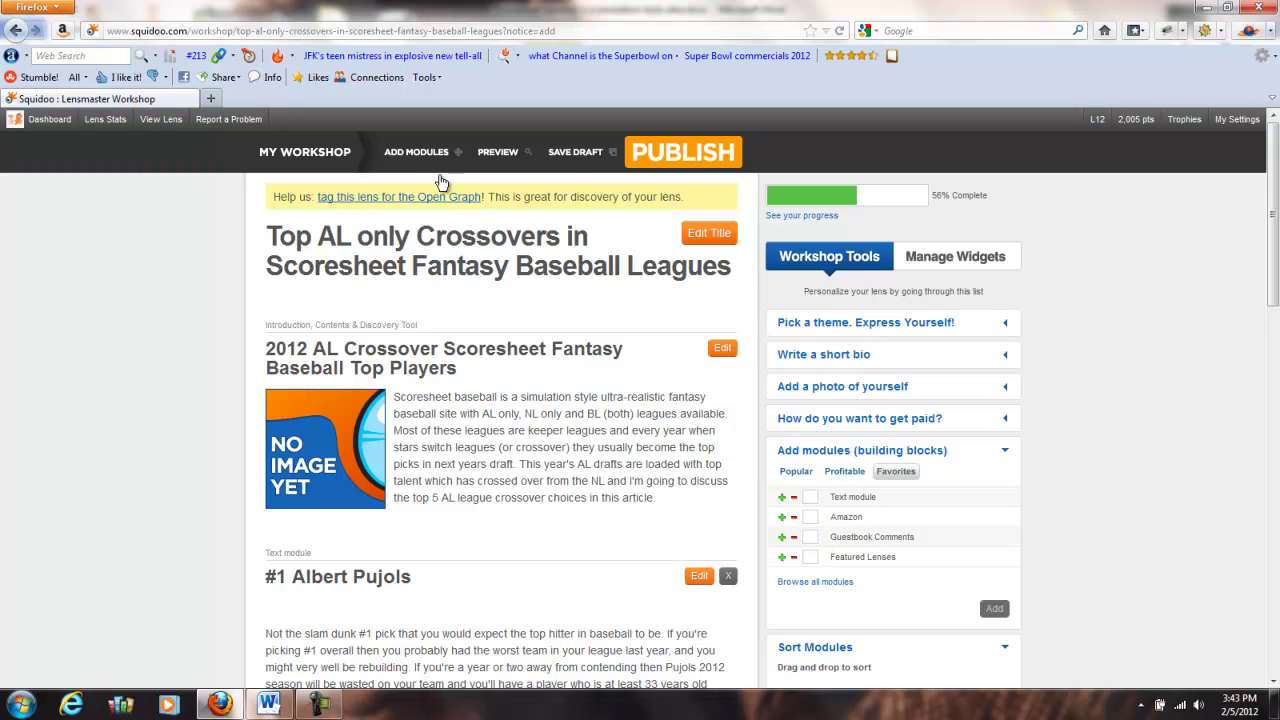
- Add the 'RSS: Add your blog' module from Most Popular modules to the lens
{"action": "left_click", "coordinate": [417, 152]}
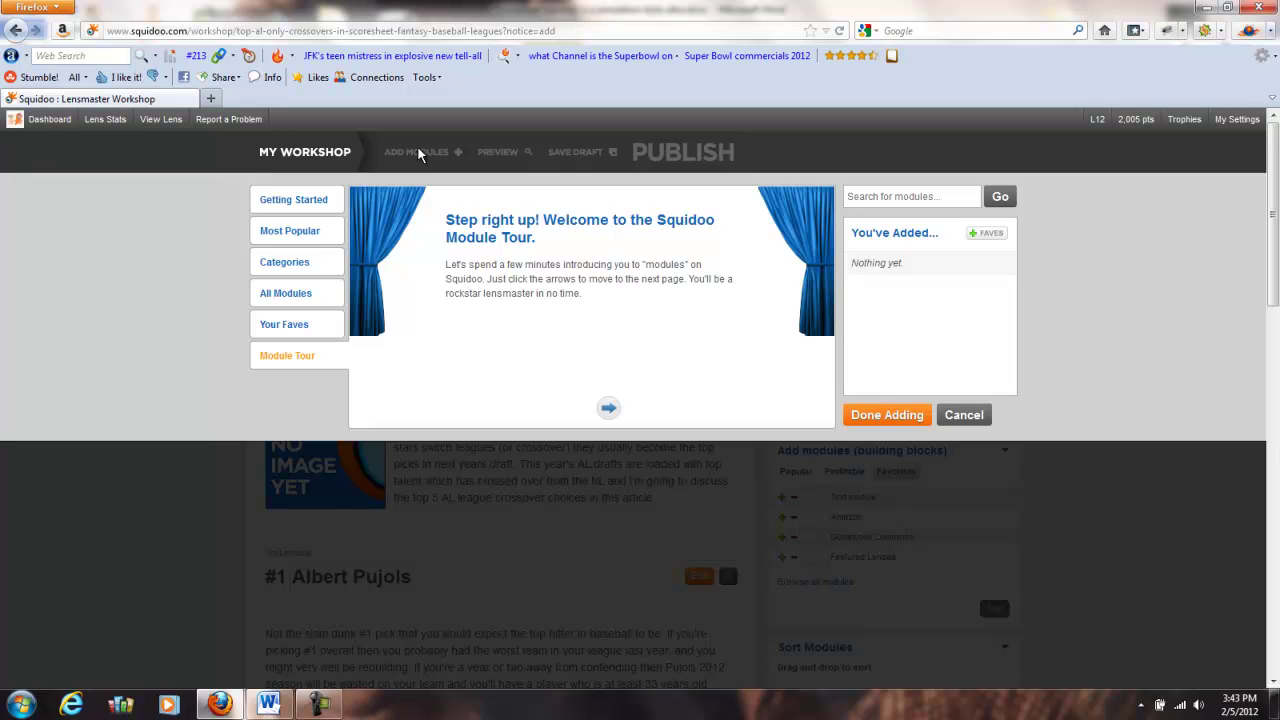
{"action": "left_click", "coordinate": [290, 231]}
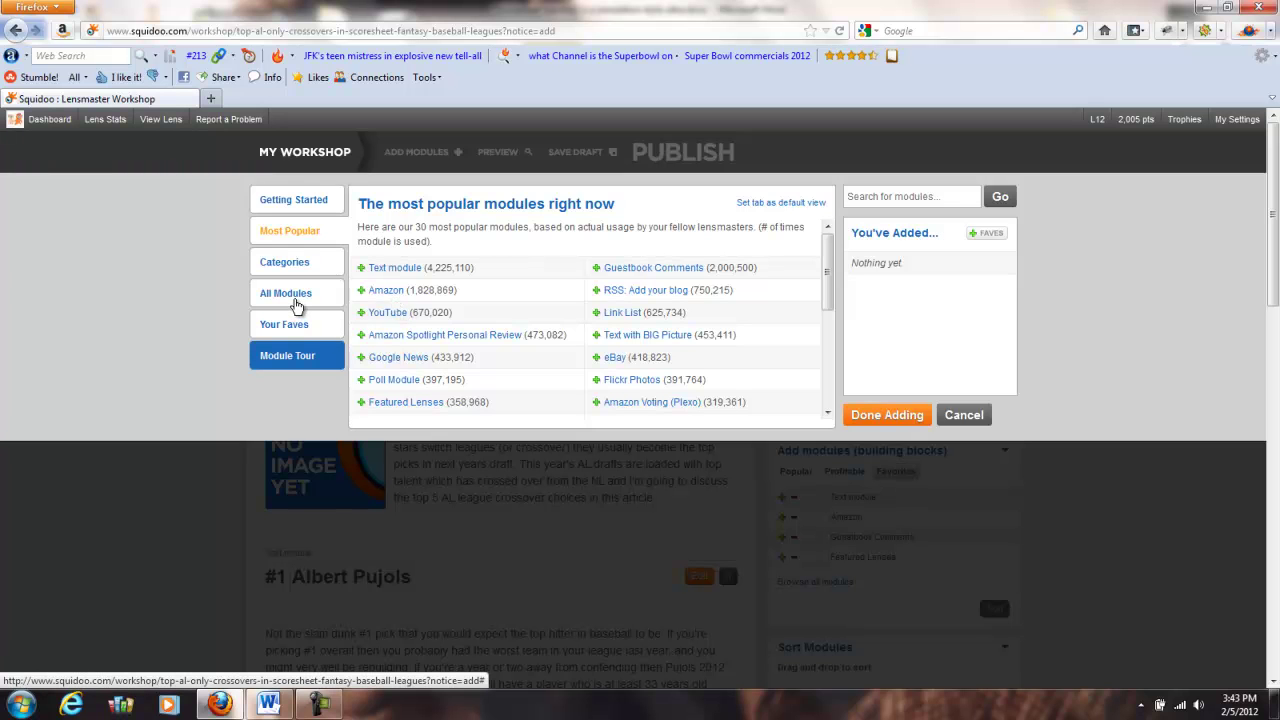
{"action": "left_click", "coordinate": [634, 291]}
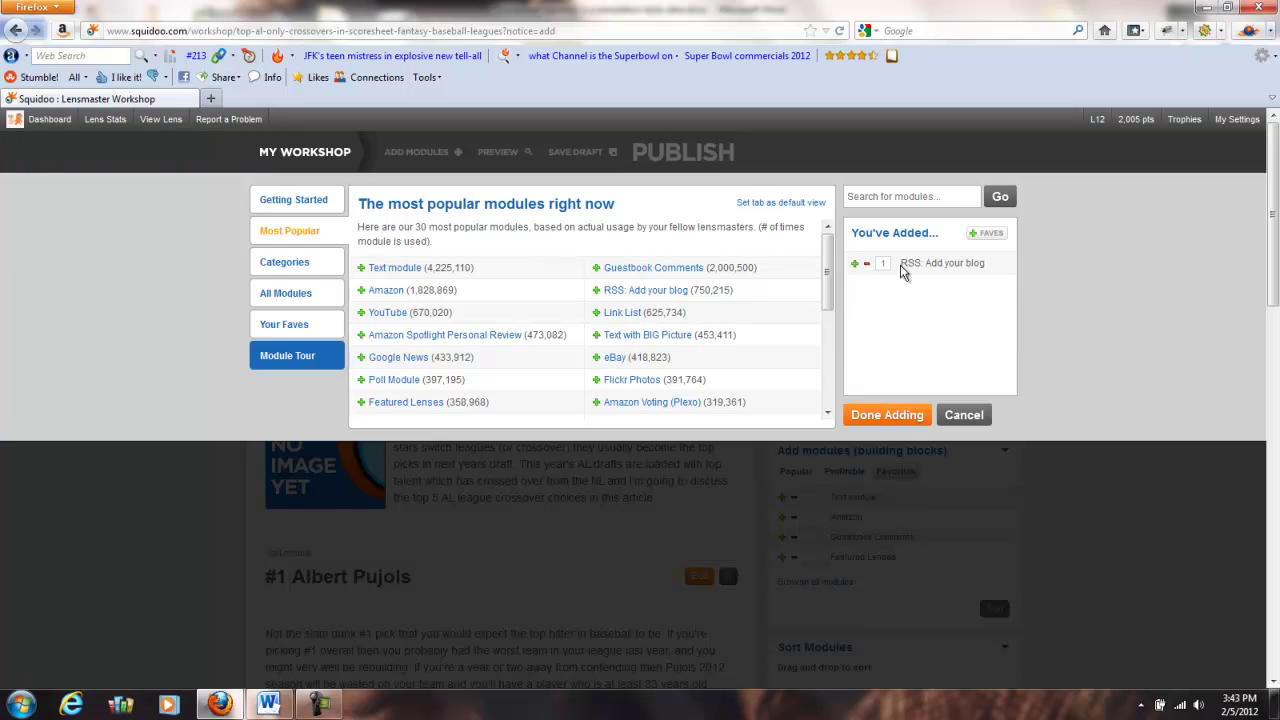
{"action": "left_click", "coordinate": [872, 423]}
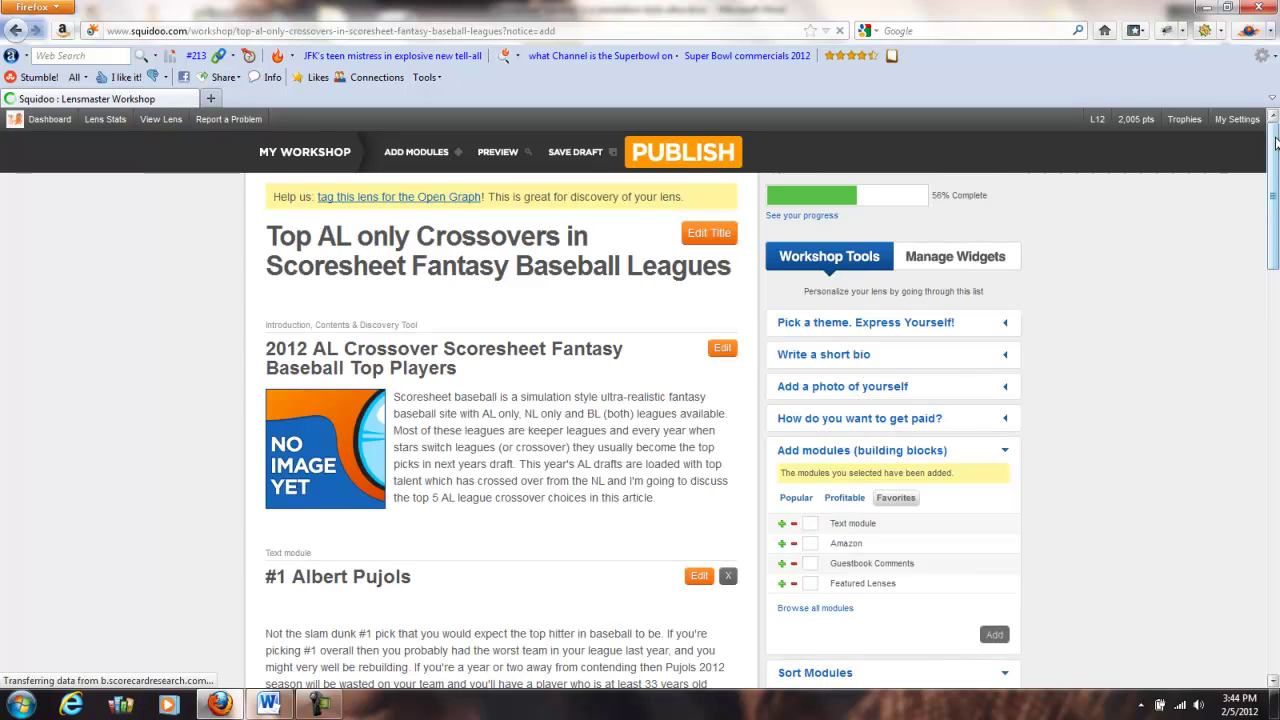
{"action": "left_click_drag", "start_coordinate": [1275, 143], "coordinate": [1275, 560]}
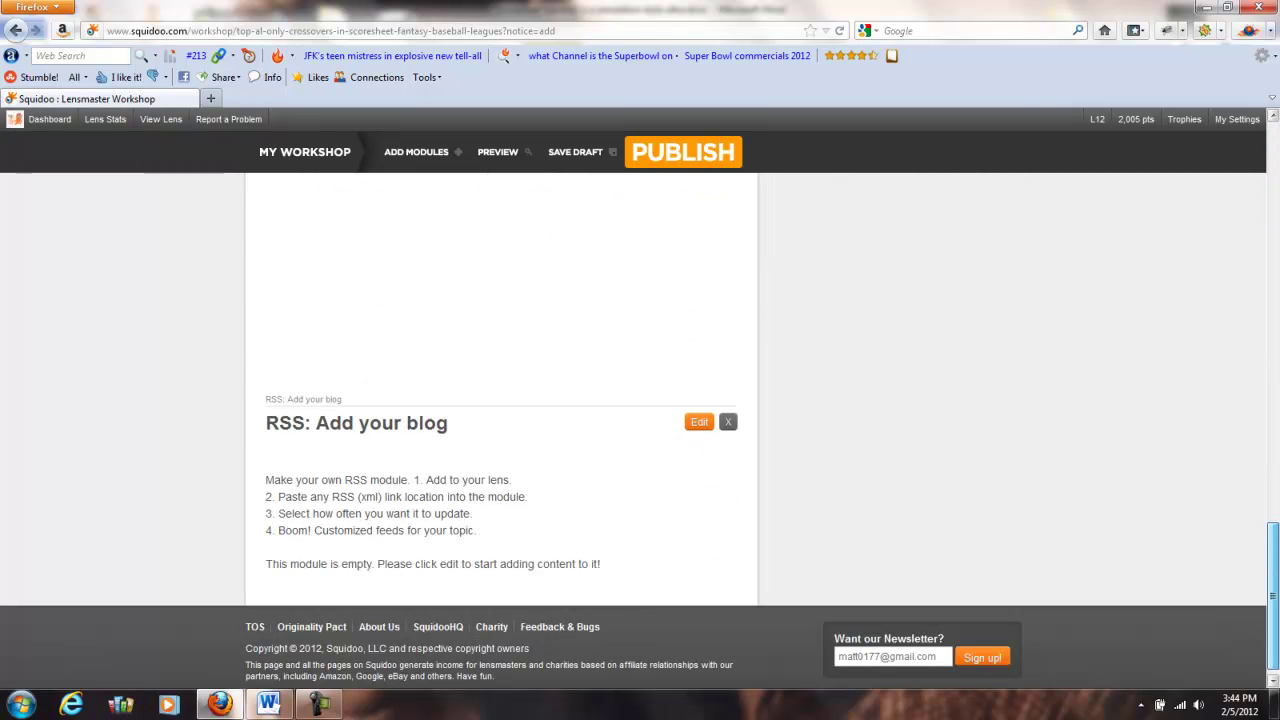
- Copy the CBS Sports fantasy news feed address from the Word notes
{"action": "left_click", "coordinate": [287, 706]}
{"action": "left_click", "coordinate": [594, 594]}
{"action": "scroll", "coordinate": [488, 655], "scroll_direction": "down", "scroll_amount": 2}
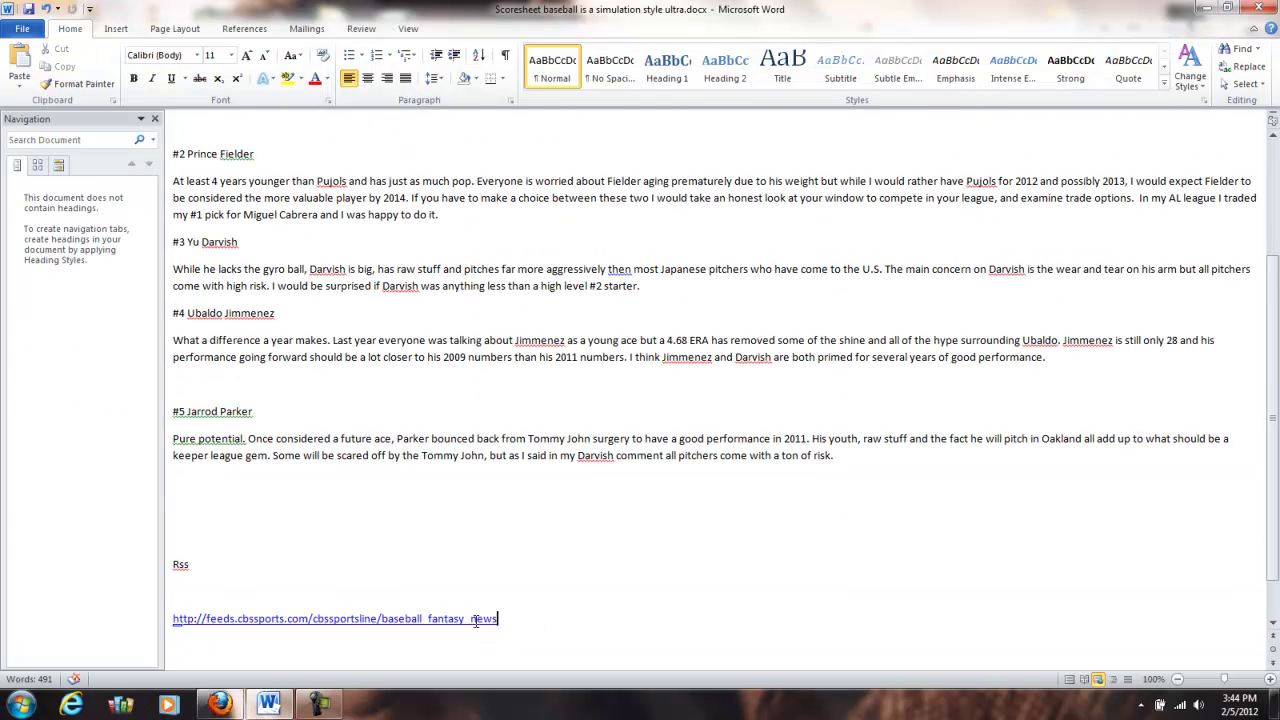
{"action": "left_click_drag", "start_coordinate": [502, 618], "coordinate": [176, 626]}
{"action": "key", "text": "ctrl+c"}
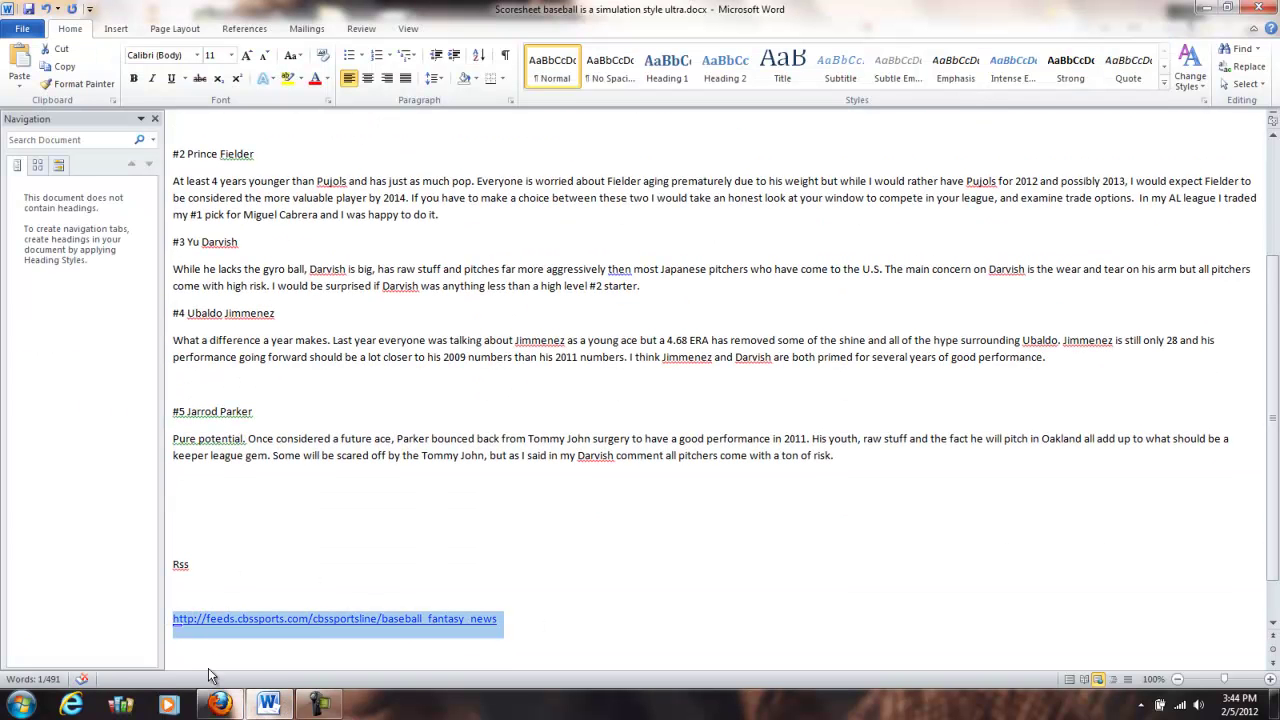
{"action": "left_click", "coordinate": [220, 705]}
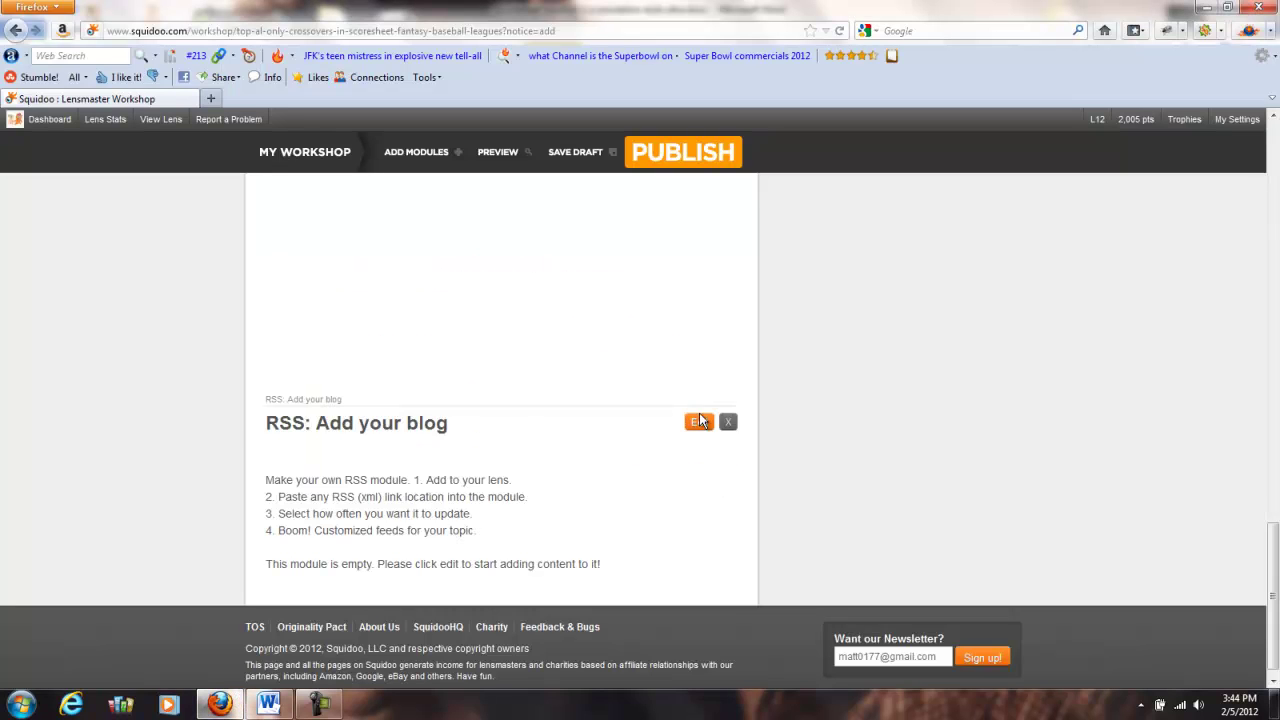
- Title the RSS module 'Fantasy Baseball News' and paste in the CBS Sports feed address
{"action": "left_click", "coordinate": [699, 421]}
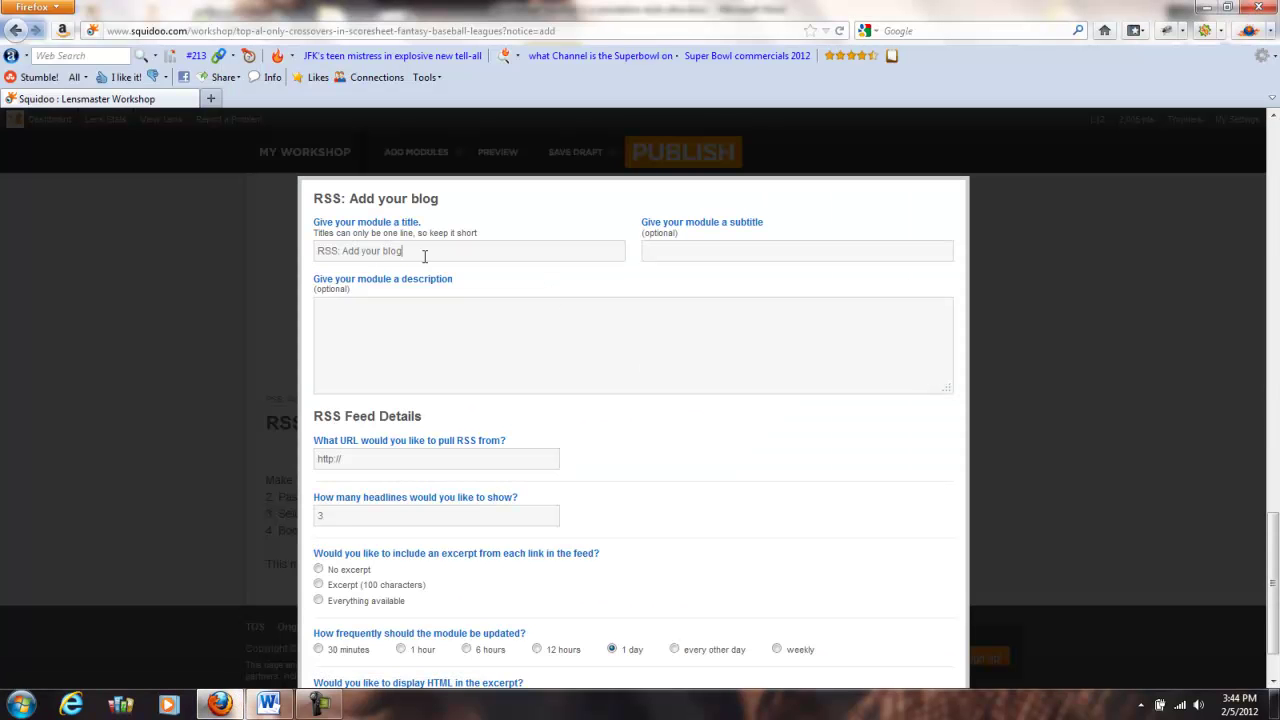
{"action": "left_click_drag", "start_coordinate": [424, 256], "coordinate": [314, 258]}
{"action": "type", "text": "Fantasy Baseball News"}
{"action": "left_click_drag", "start_coordinate": [467, 467], "coordinate": [329, 460]}
{"action": "key", "text": "BackSpace"}
{"action": "key", "text": "ctrl+v"}
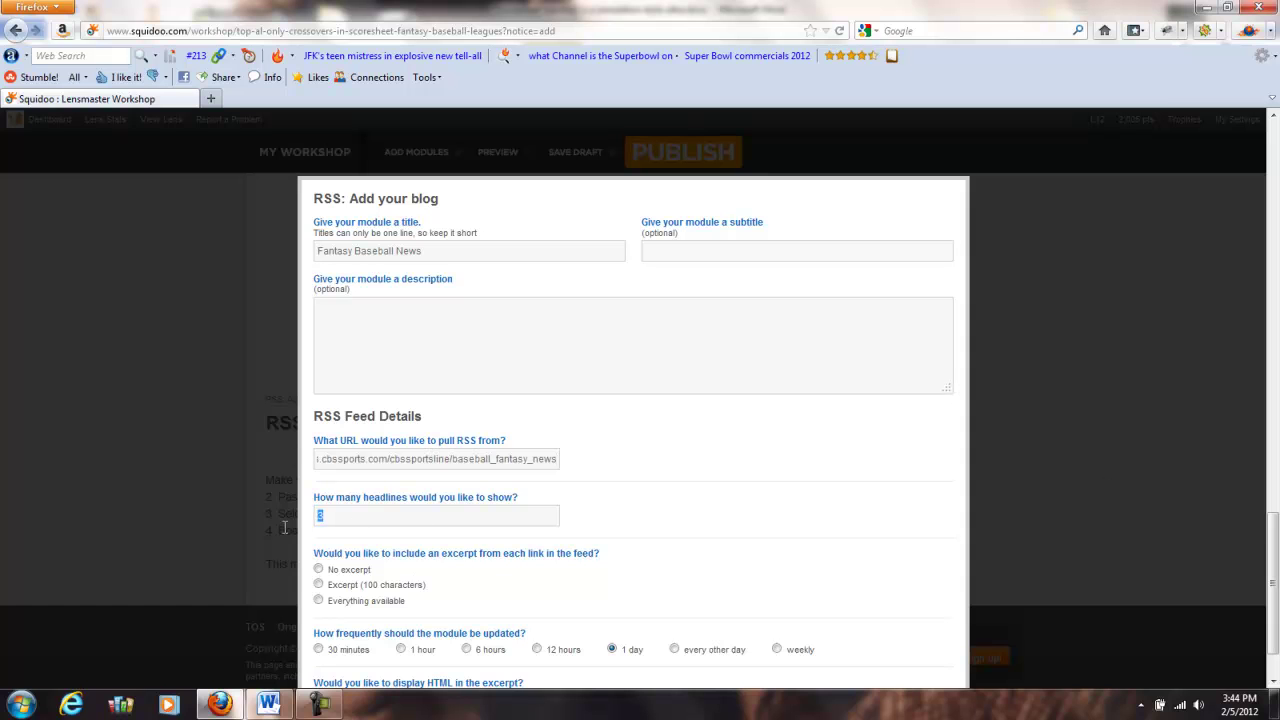
- Set 5 headlines, full text, 12-hour refresh and HTML allowed, then save the RSS module
{"action": "type", "text": "5"}
{"action": "left_click", "coordinate": [319, 602]}
{"action": "left_click", "coordinate": [537, 649]}
{"action": "scroll", "coordinate": [760, 580], "scroll_direction": "down", "scroll_amount": 2}
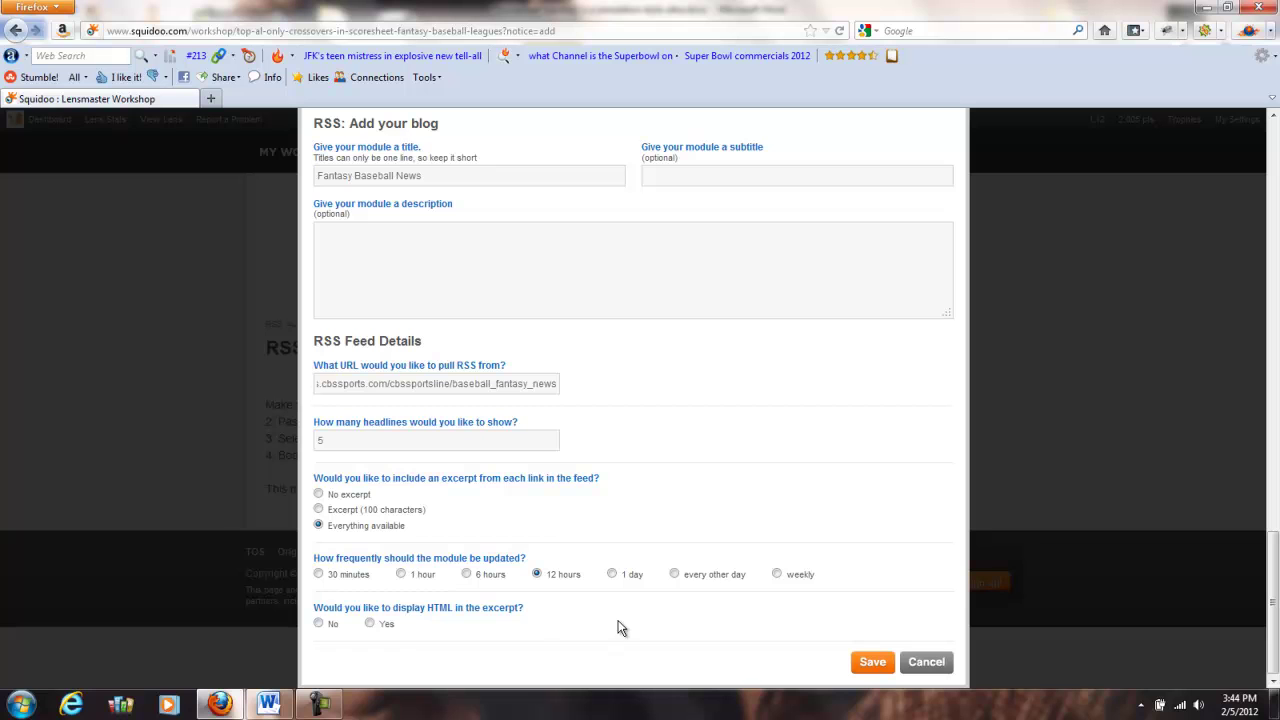
{"action": "left_click", "coordinate": [369, 623]}
{"action": "left_click", "coordinate": [866, 662]}
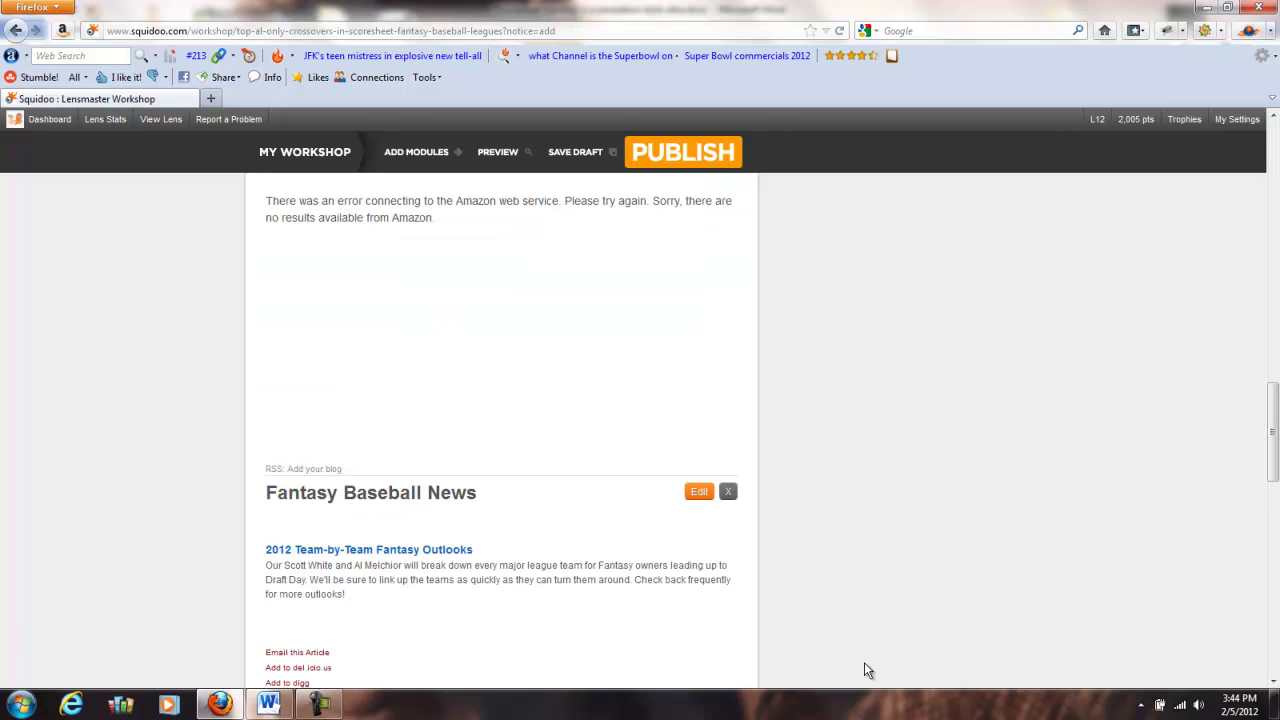
- Review the Fantasy Baseball News items down the page, then save the lens draft
{"action": "scroll", "coordinate": [725, 605], "scroll_direction": "down", "scroll_amount": 2}
{"action": "scroll", "coordinate": [725, 605], "scroll_direction": "down", "scroll_amount": 6}
{"action": "scroll", "coordinate": [725, 605], "scroll_direction": "down", "scroll_amount": 6}
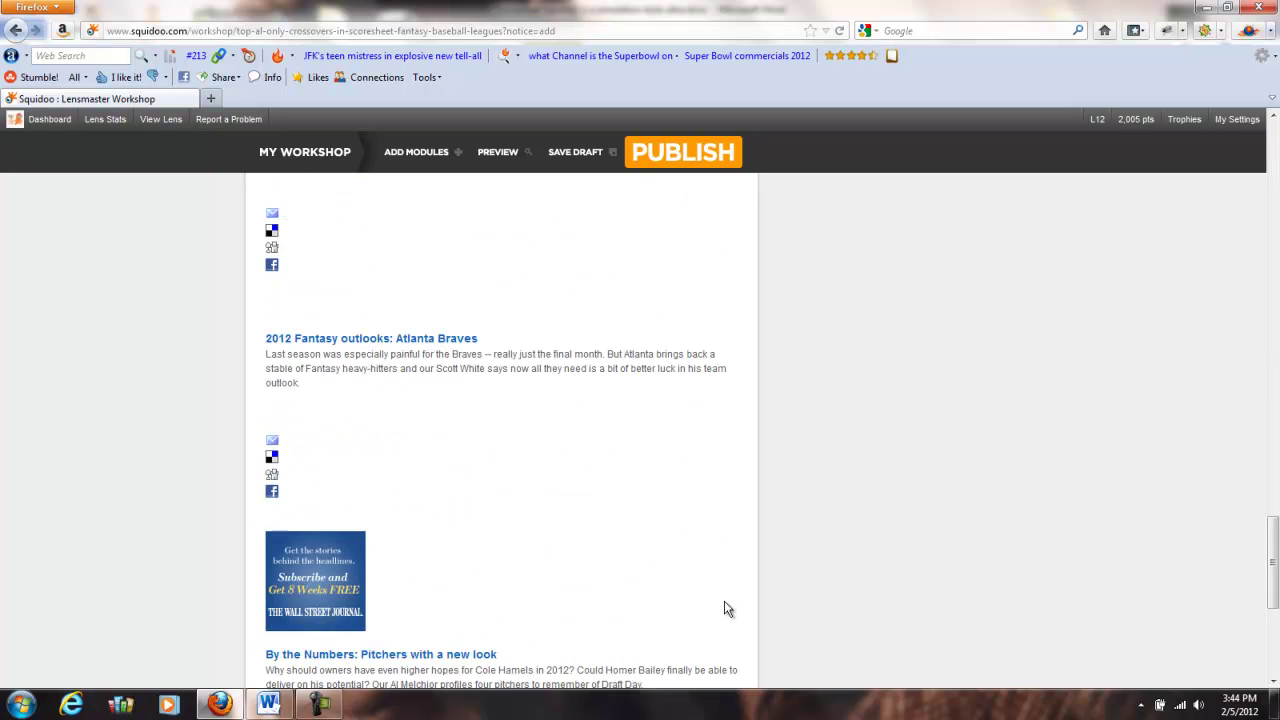
{"action": "scroll", "coordinate": [725, 605], "scroll_direction": "down", "scroll_amount": 6}
{"action": "scroll", "coordinate": [726, 602], "scroll_direction": "up", "scroll_amount": 3}
{"action": "scroll", "coordinate": [726, 602], "scroll_direction": "up", "scroll_amount": 2}
{"action": "scroll", "coordinate": [726, 602], "scroll_direction": "up", "scroll_amount": 4}
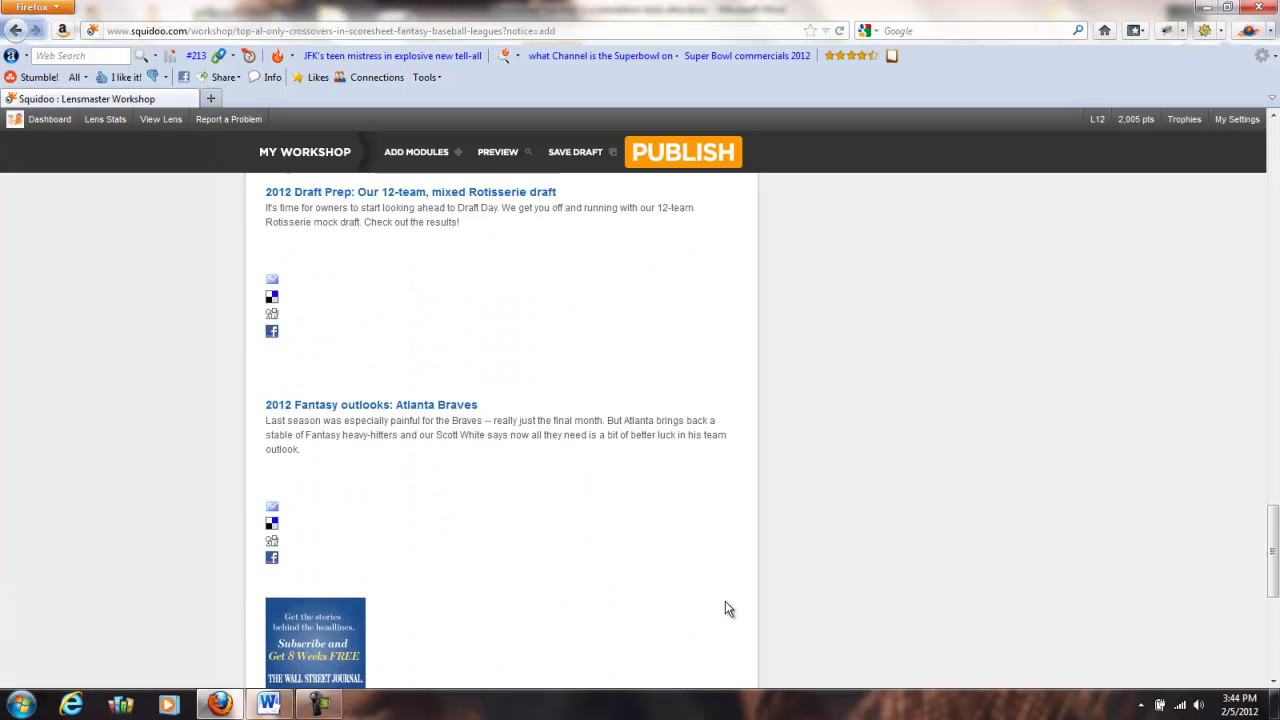
{"action": "scroll", "coordinate": [726, 602], "scroll_direction": "up", "scroll_amount": 1}
{"action": "scroll", "coordinate": [727, 608], "scroll_direction": "up", "scroll_amount": 3}
{"action": "scroll", "coordinate": [727, 608], "scroll_direction": "up", "scroll_amount": 3}
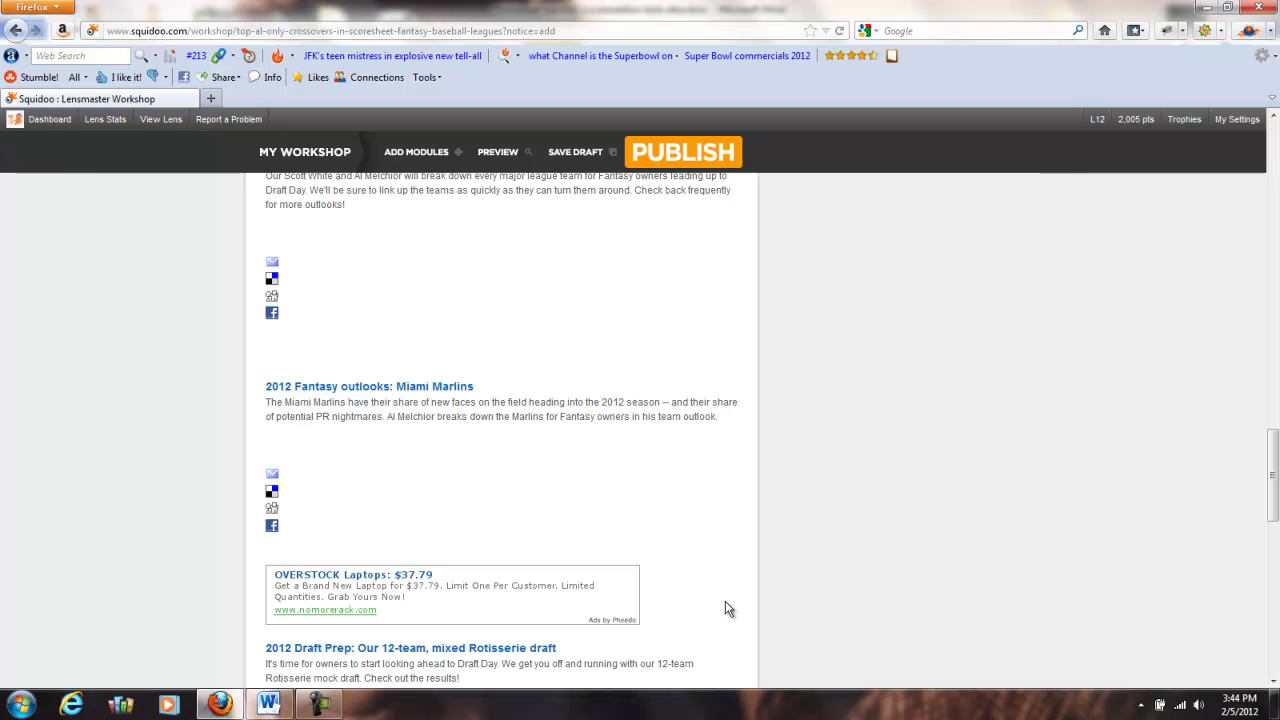
{"action": "scroll", "coordinate": [727, 608], "scroll_direction": "up", "scroll_amount": 4}
{"action": "scroll", "coordinate": [727, 608], "scroll_direction": "up", "scroll_amount": 2}
{"action": "scroll", "coordinate": [729, 612], "scroll_direction": "up", "scroll_amount": 8}
{"action": "scroll", "coordinate": [733, 609], "scroll_direction": "up", "scroll_amount": 8}
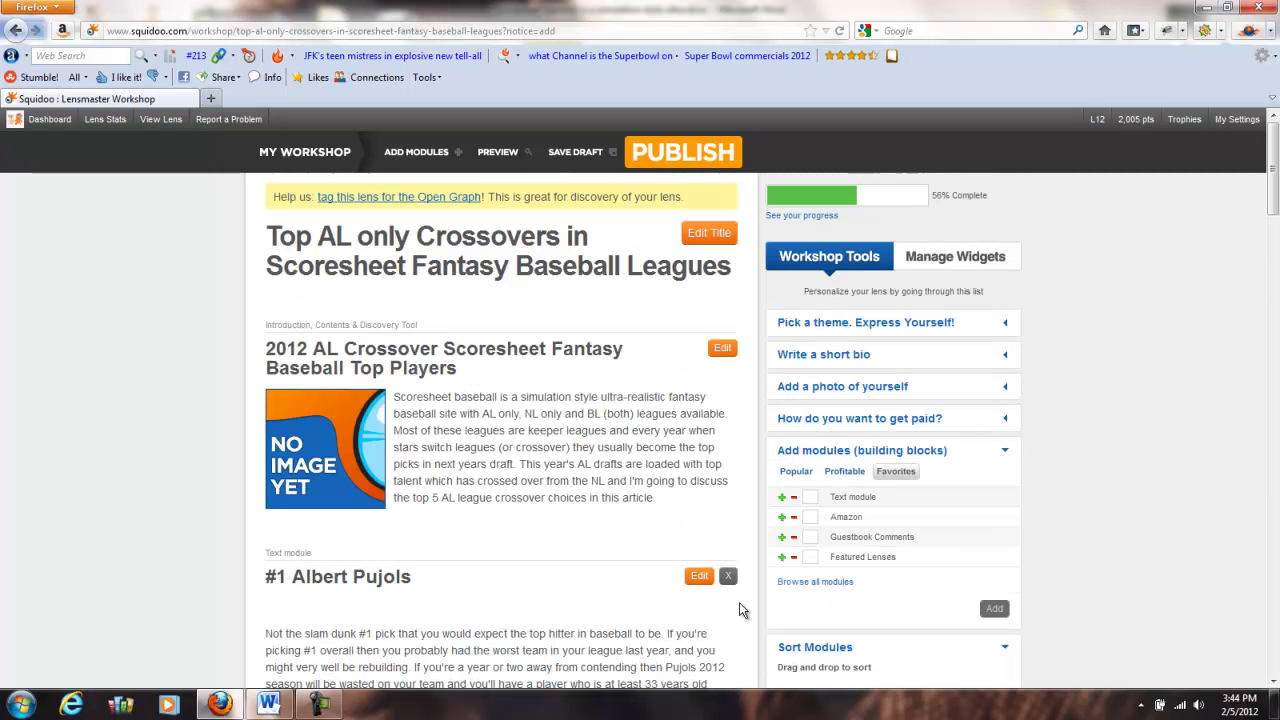
{"action": "left_click", "coordinate": [563, 155]}
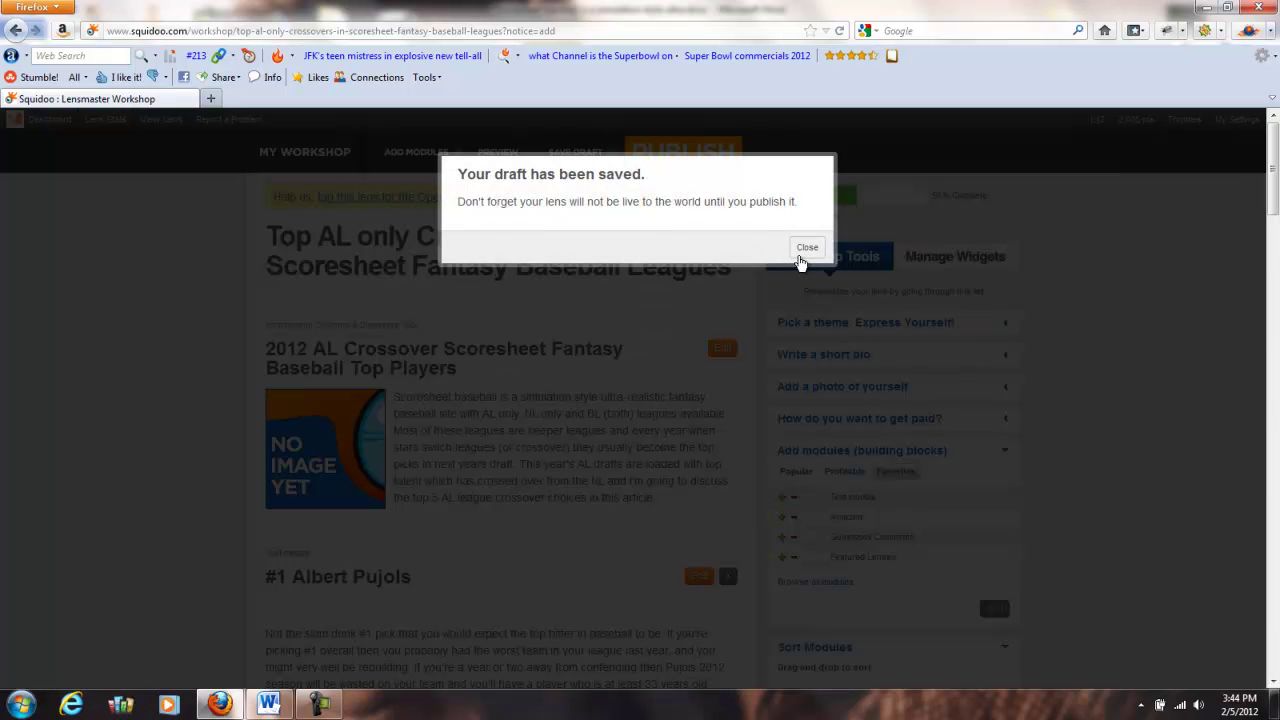
{"action": "left_click", "coordinate": [804, 257]}
{"action": "scroll", "coordinate": [966, 534], "scroll_direction": "down", "scroll_amount": 2}
{"action": "scroll", "coordinate": [994, 514], "scroll_direction": "up", "scroll_amount": 2}
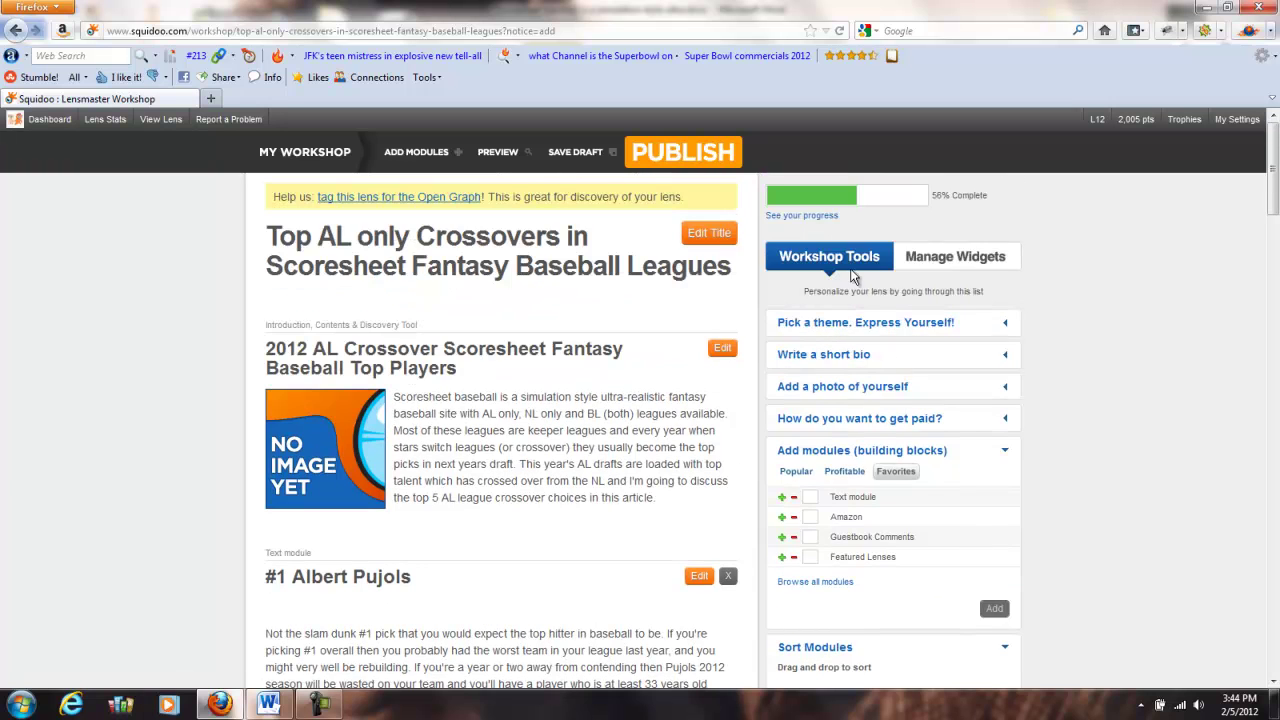
- Show the lens progress checklist and scroll down to its tags item
{"action": "left_click", "coordinate": [805, 216]}
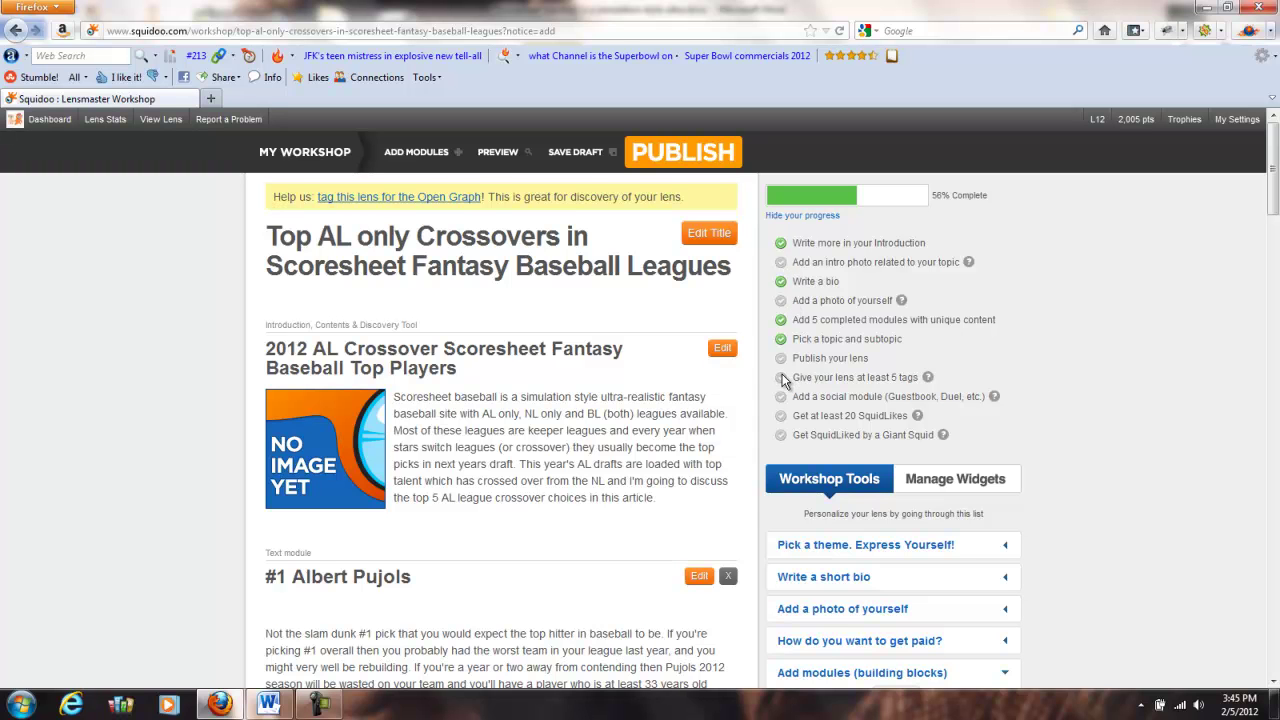
{"action": "scroll", "coordinate": [1100, 473], "scroll_direction": "down", "scroll_amount": 5}
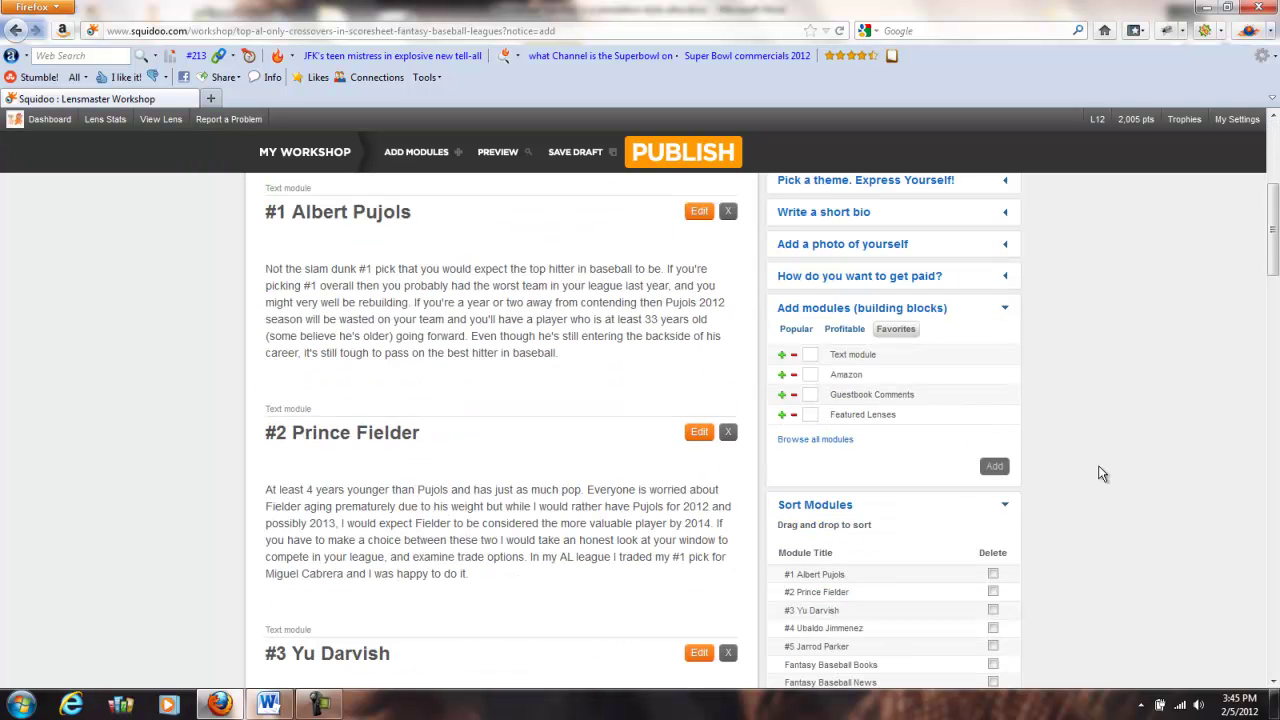
{"action": "scroll", "coordinate": [1100, 473], "scroll_direction": "down", "scroll_amount": 3}
{"action": "scroll", "coordinate": [1100, 471], "scroll_direction": "down", "scroll_amount": 3}
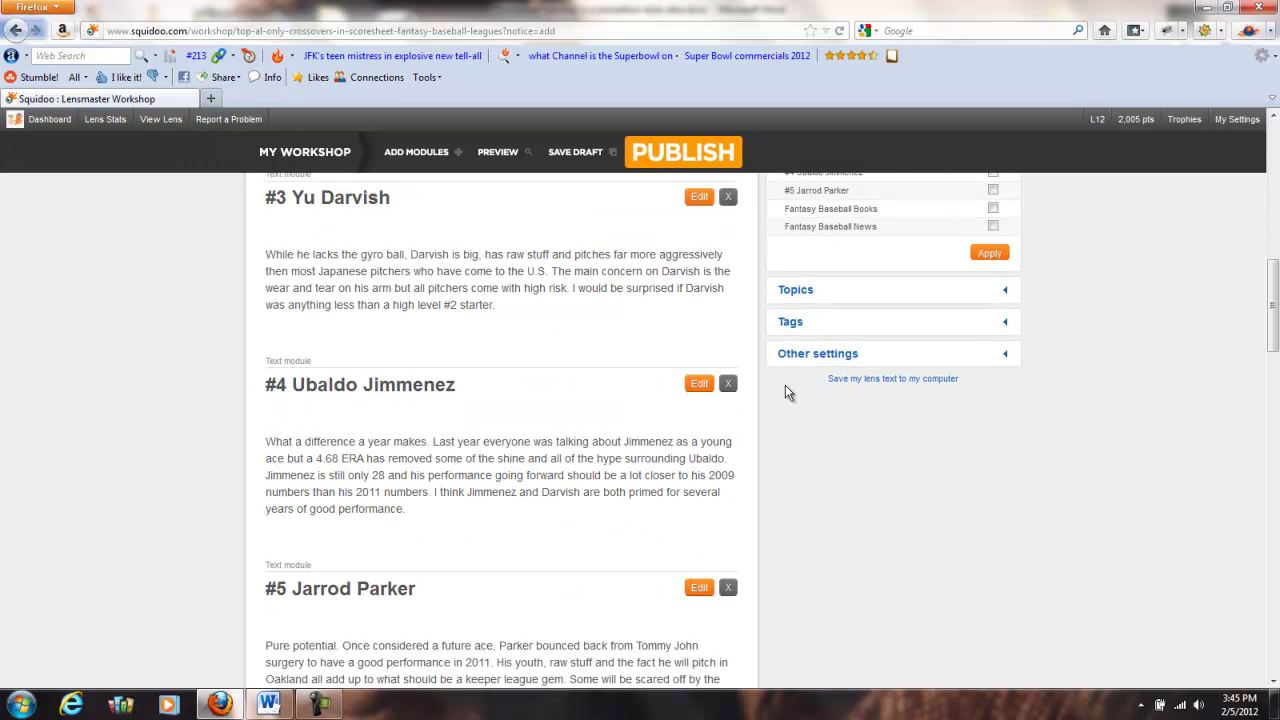
- Add new tags 'al scoresheet' and 'top al crossovers' and save the tag list
{"action": "left_click", "coordinate": [814, 330]}
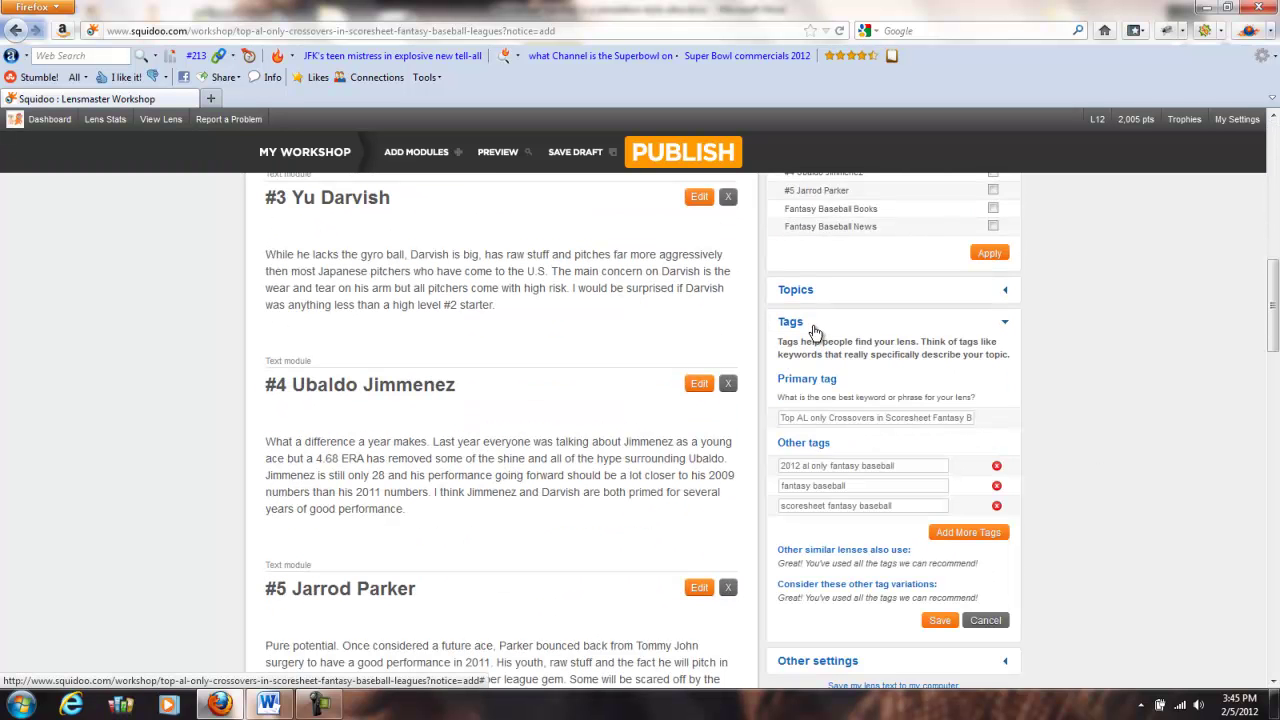
{"action": "left_click", "coordinate": [972, 541]}
{"action": "left_click", "coordinate": [972, 553]}
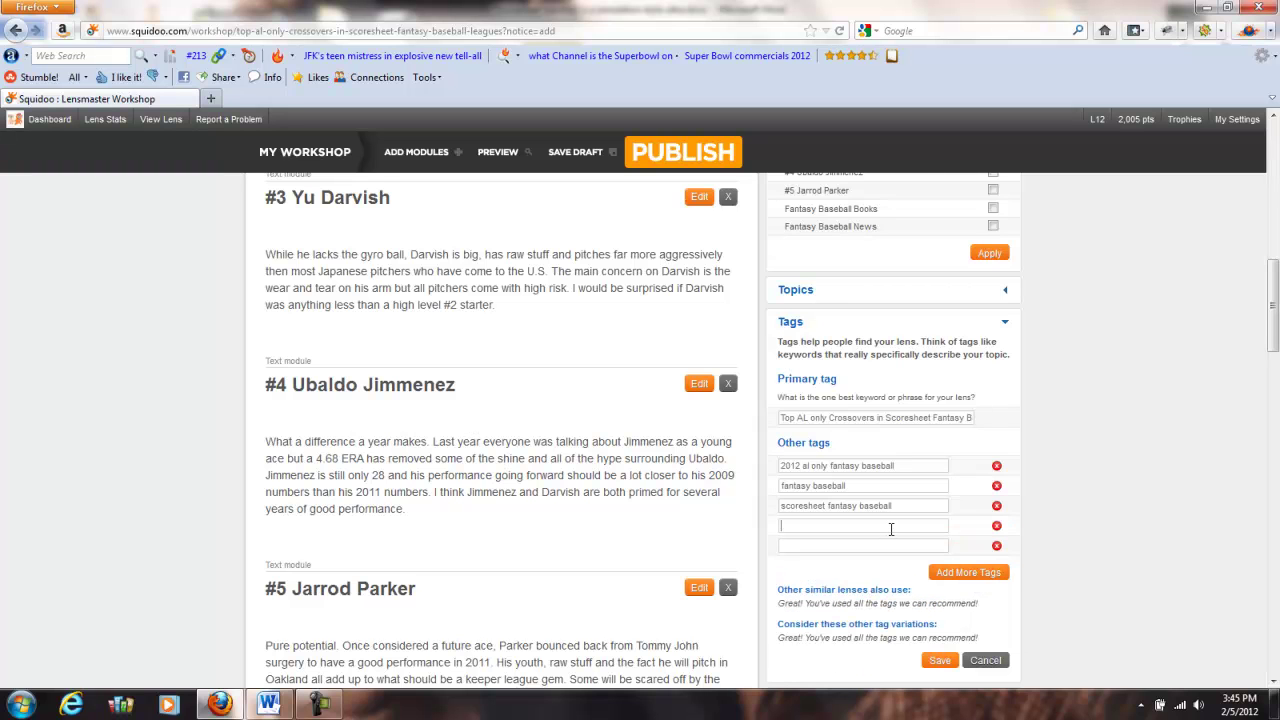
{"action": "type", "text": "al scoresheet"}
{"action": "key", "text": "Tab"}
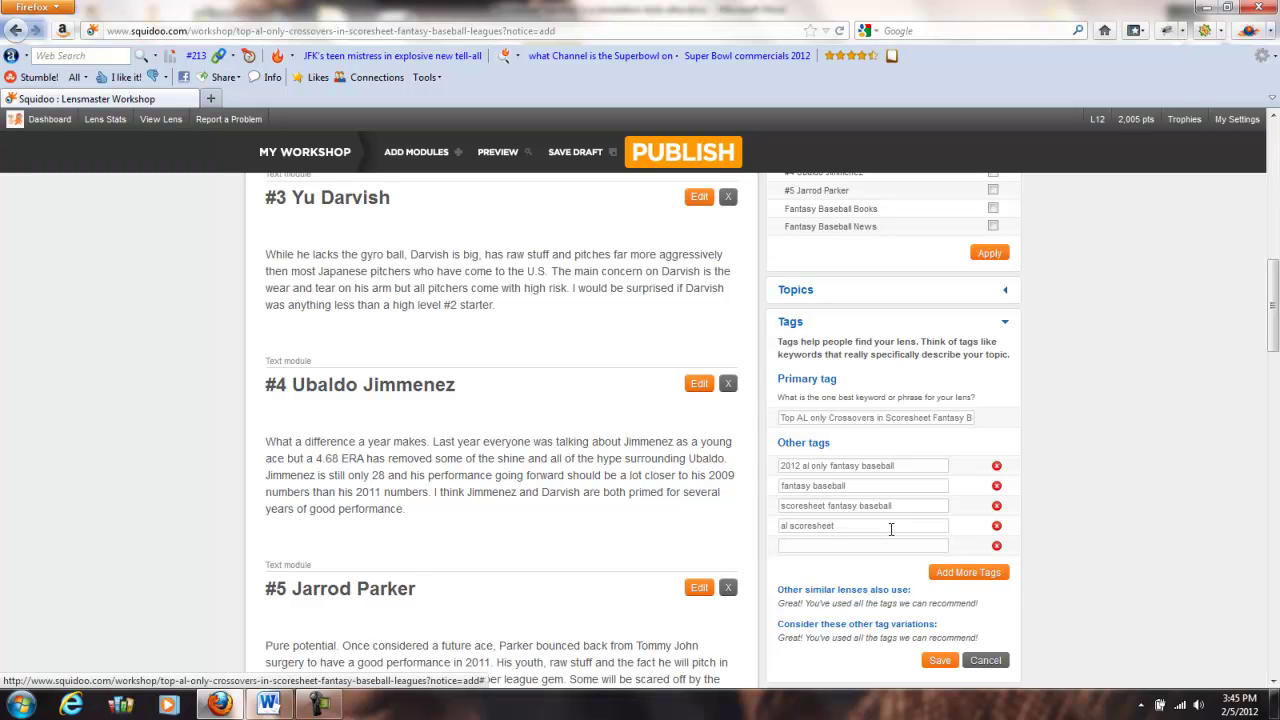
{"action": "type", "text": "top"}
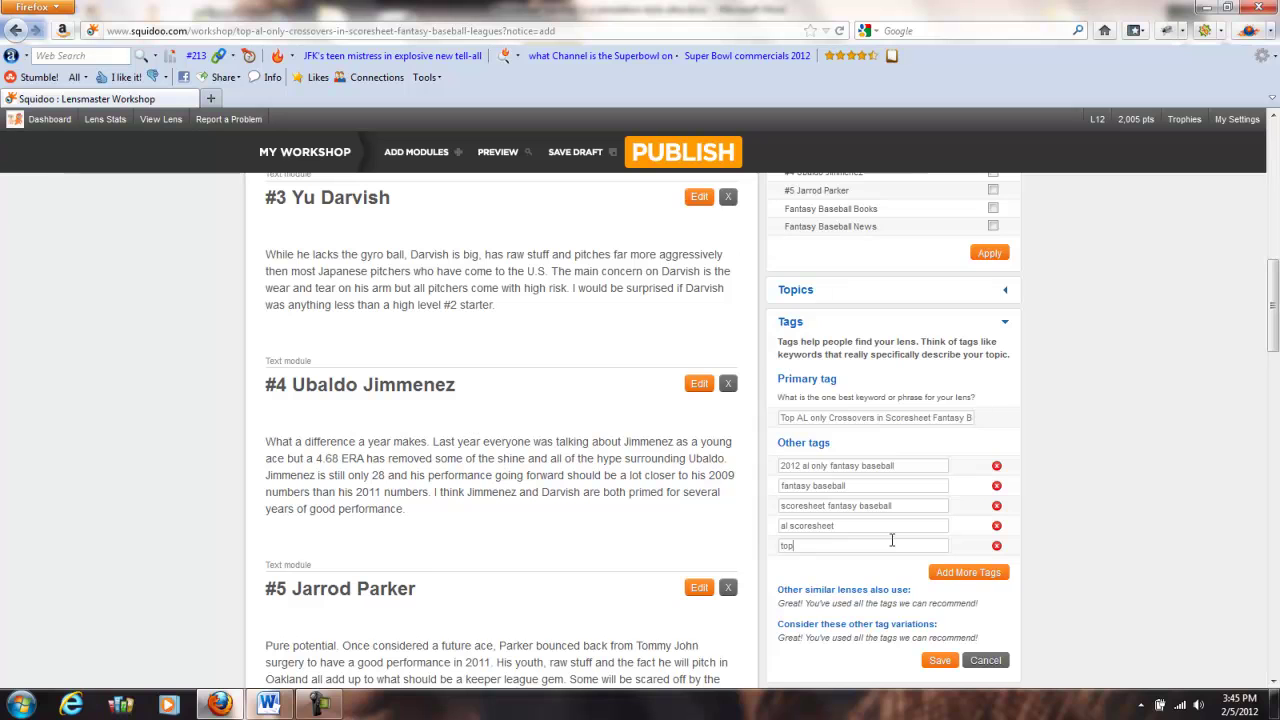
{"action": "type", "text": " al crossovers"}
{"action": "left_click", "coordinate": [940, 662]}
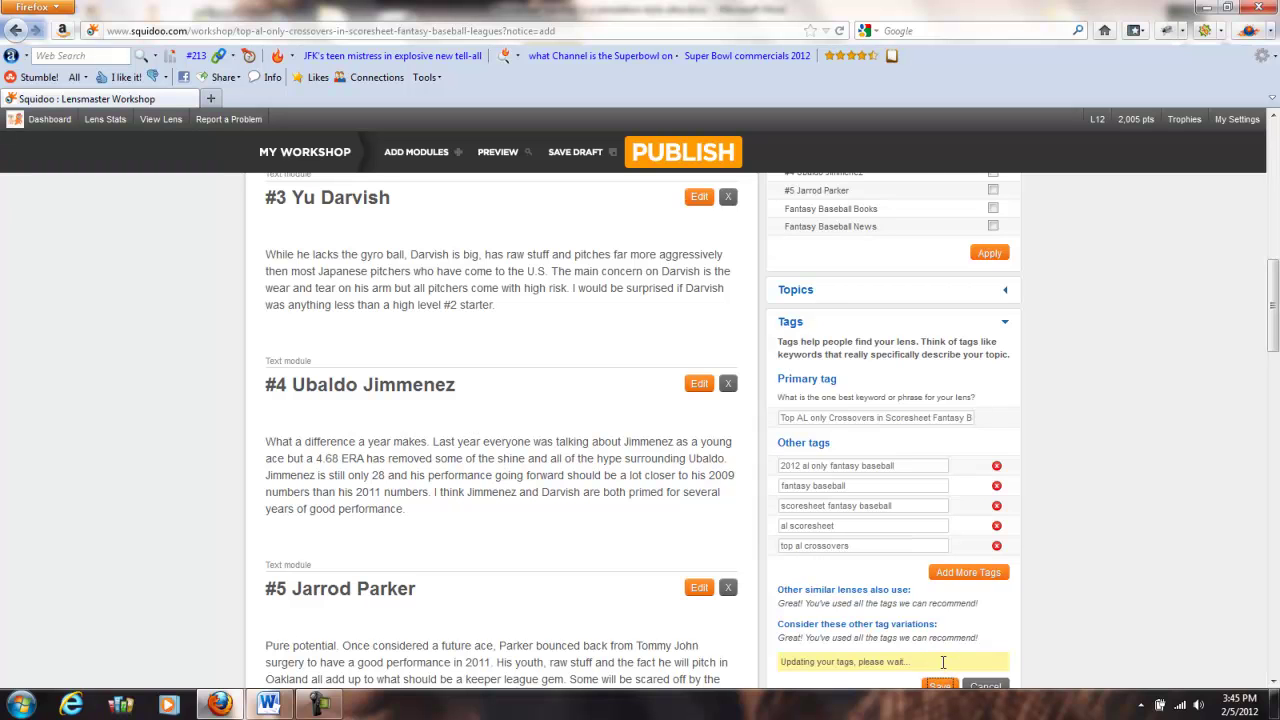
{"action": "scroll", "coordinate": [1013, 605], "scroll_direction": "up", "scroll_amount": 10}
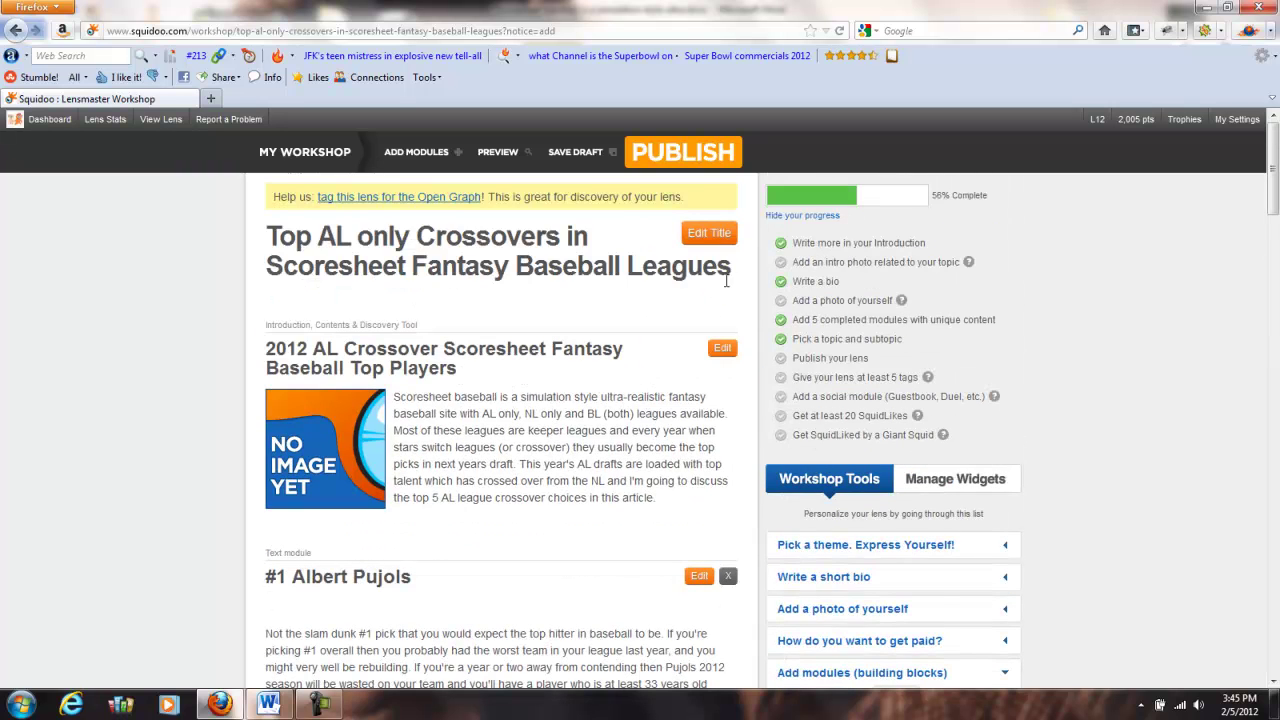
- Save the lens draft again, then publish it anyway without an intro photo
{"action": "left_click", "coordinate": [585, 167]}
{"action": "left_click", "coordinate": [812, 255]}
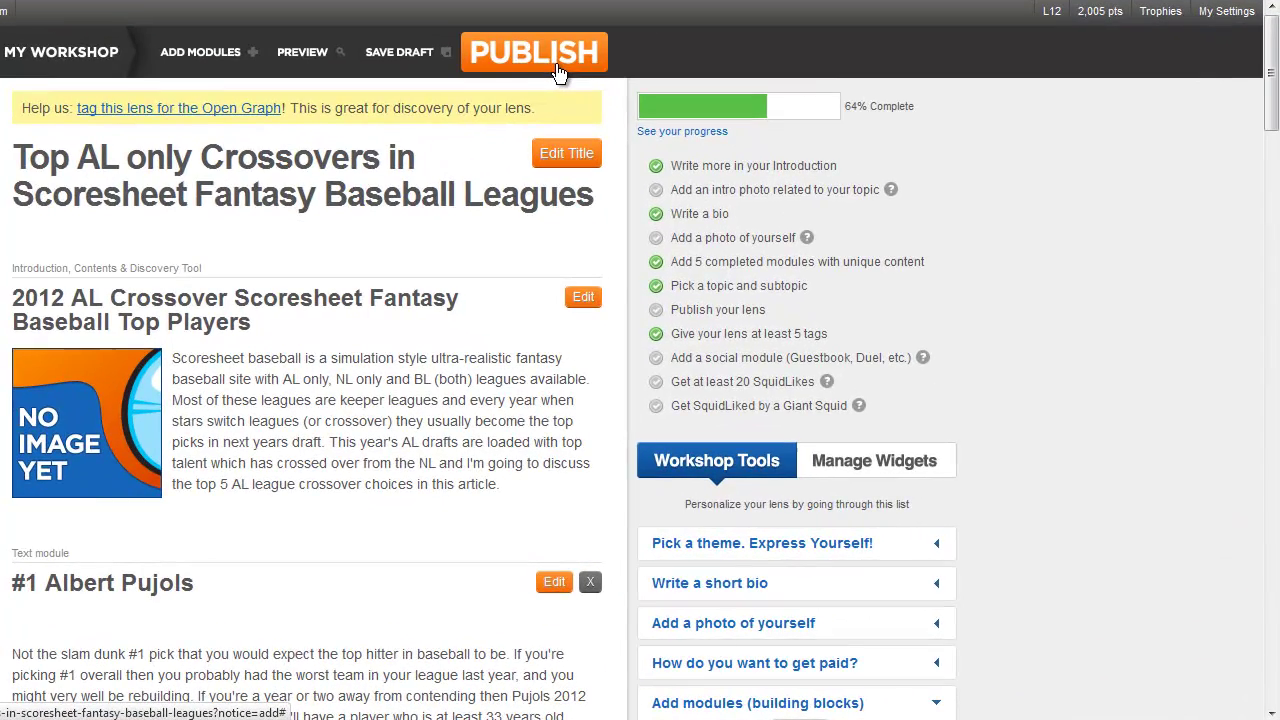
{"action": "left_click", "coordinate": [699, 162]}
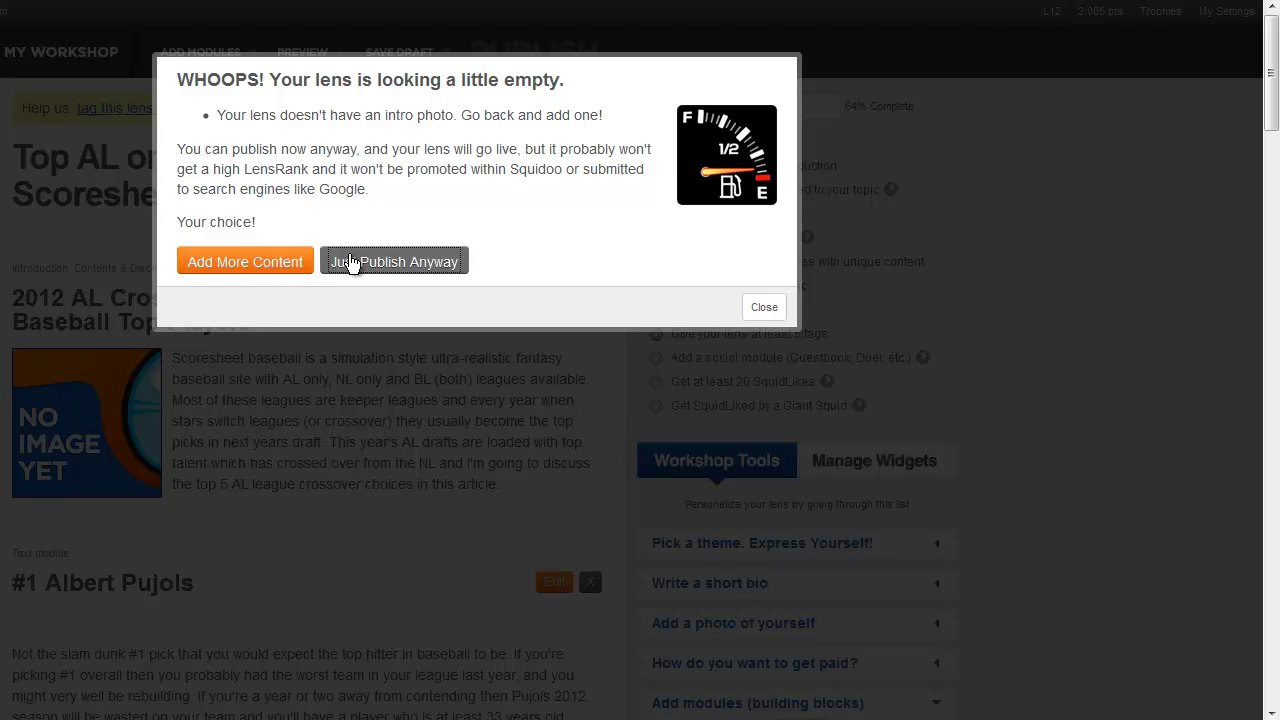
{"action": "left_click", "coordinate": [428, 261]}
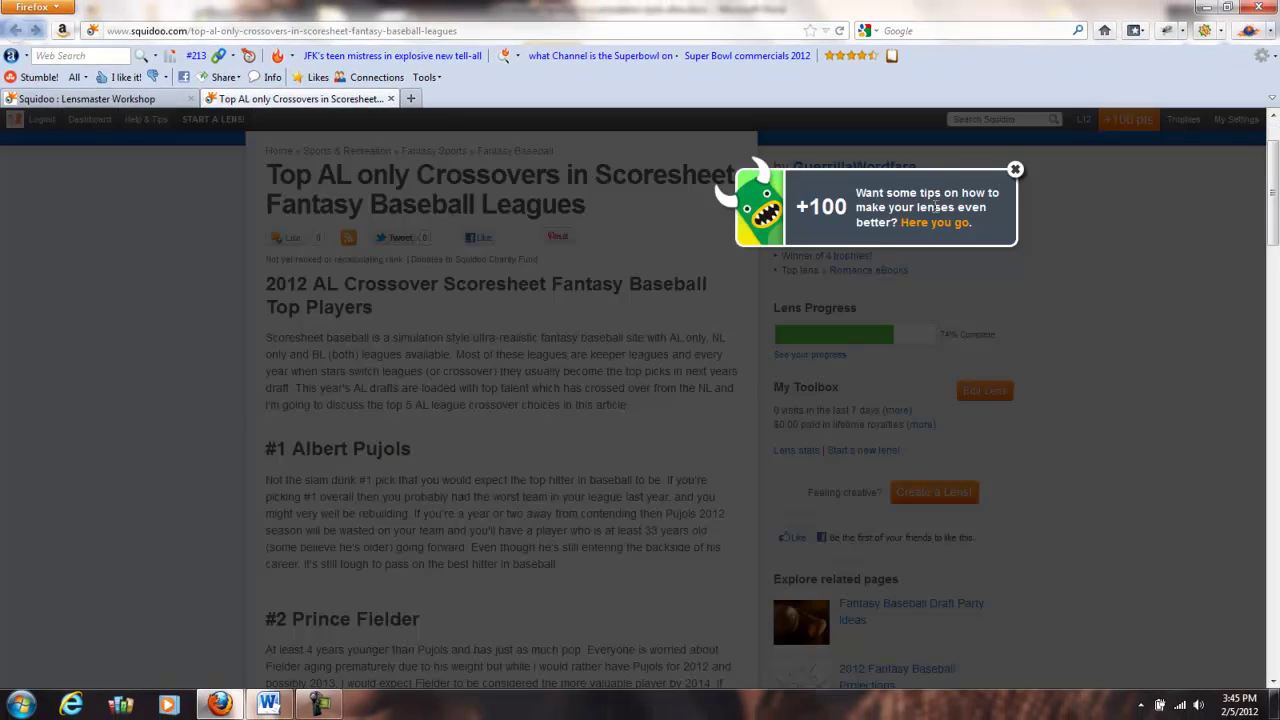
- Close the +100 points popup and scroll through the published lens and back to the top
{"action": "left_click", "coordinate": [1015, 169]}
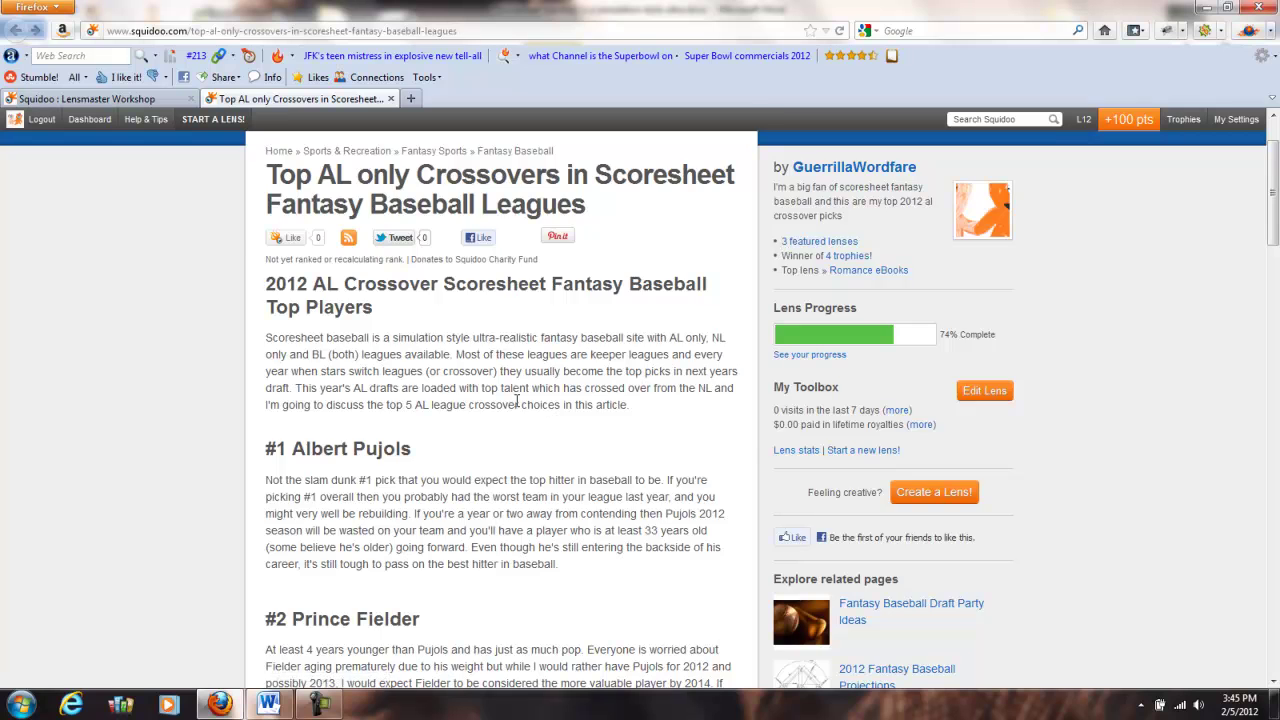
{"action": "scroll", "coordinate": [517, 400], "scroll_direction": "up", "scroll_amount": 2}
{"action": "scroll", "coordinate": [474, 390], "scroll_direction": "down", "scroll_amount": 6}
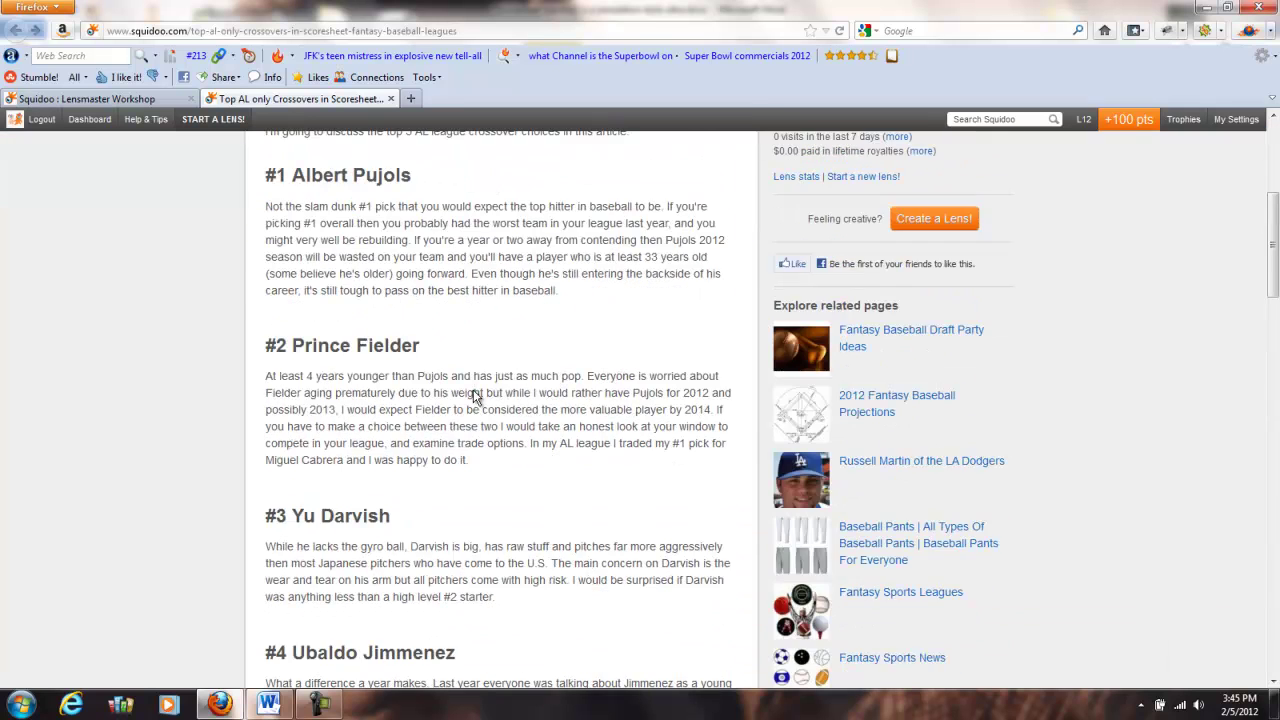
{"action": "scroll", "coordinate": [470, 386], "scroll_direction": "down", "scroll_amount": 5}
{"action": "scroll", "coordinate": [469, 384], "scroll_direction": "down", "scroll_amount": 5}
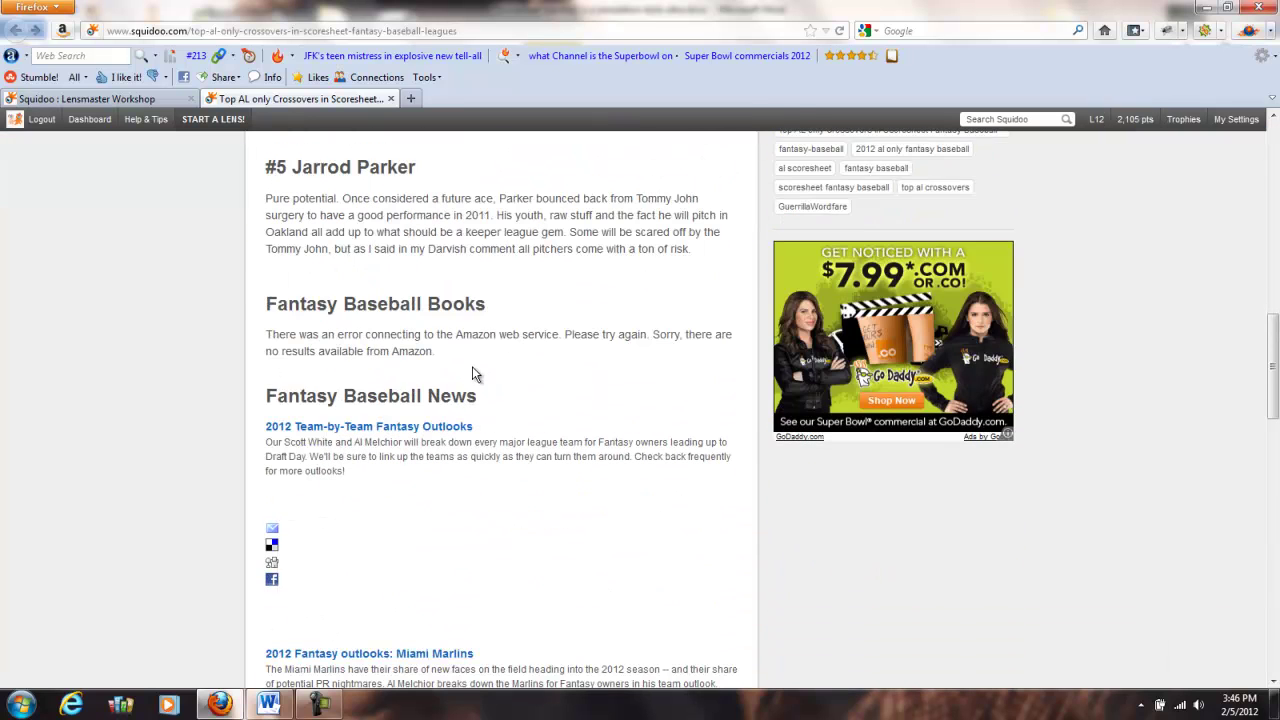
{"action": "scroll", "coordinate": [476, 366], "scroll_direction": "down", "scroll_amount": 5}
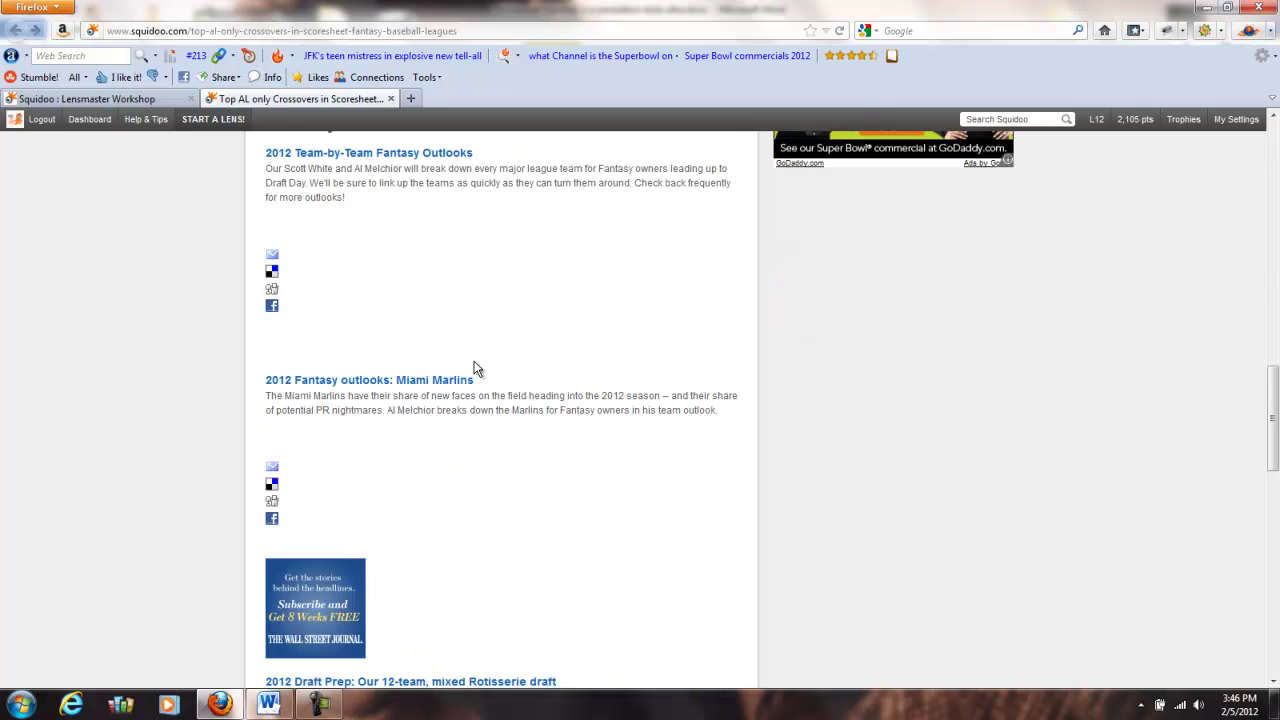
{"action": "scroll", "coordinate": [485, 420], "scroll_direction": "down", "scroll_amount": 5}
{"action": "scroll", "coordinate": [490, 451], "scroll_direction": "down", "scroll_amount": 5}
{"action": "scroll", "coordinate": [490, 451], "scroll_direction": "down", "scroll_amount": 3}
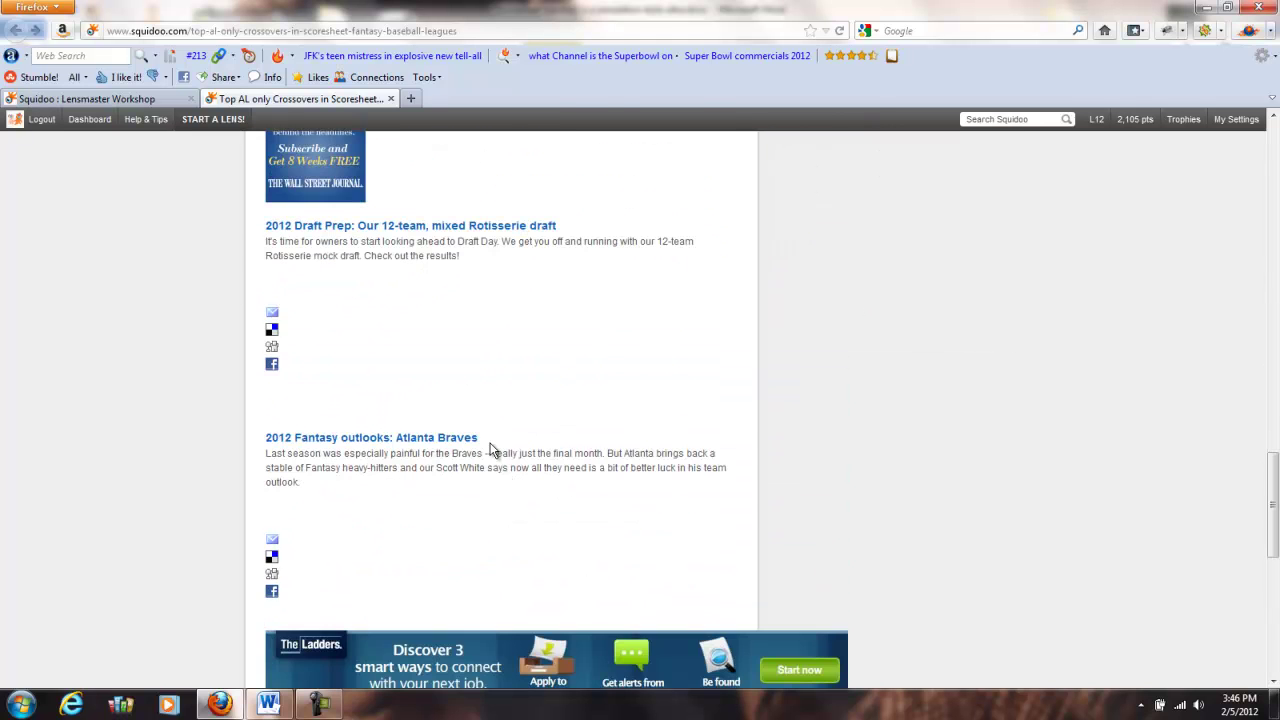
{"action": "scroll", "coordinate": [351, 490], "scroll_direction": "up", "scroll_amount": 2}
{"action": "scroll", "coordinate": [351, 470], "scroll_direction": "up", "scroll_amount": 3}
{"action": "scroll", "coordinate": [340, 435], "scroll_direction": "up", "scroll_amount": 2}
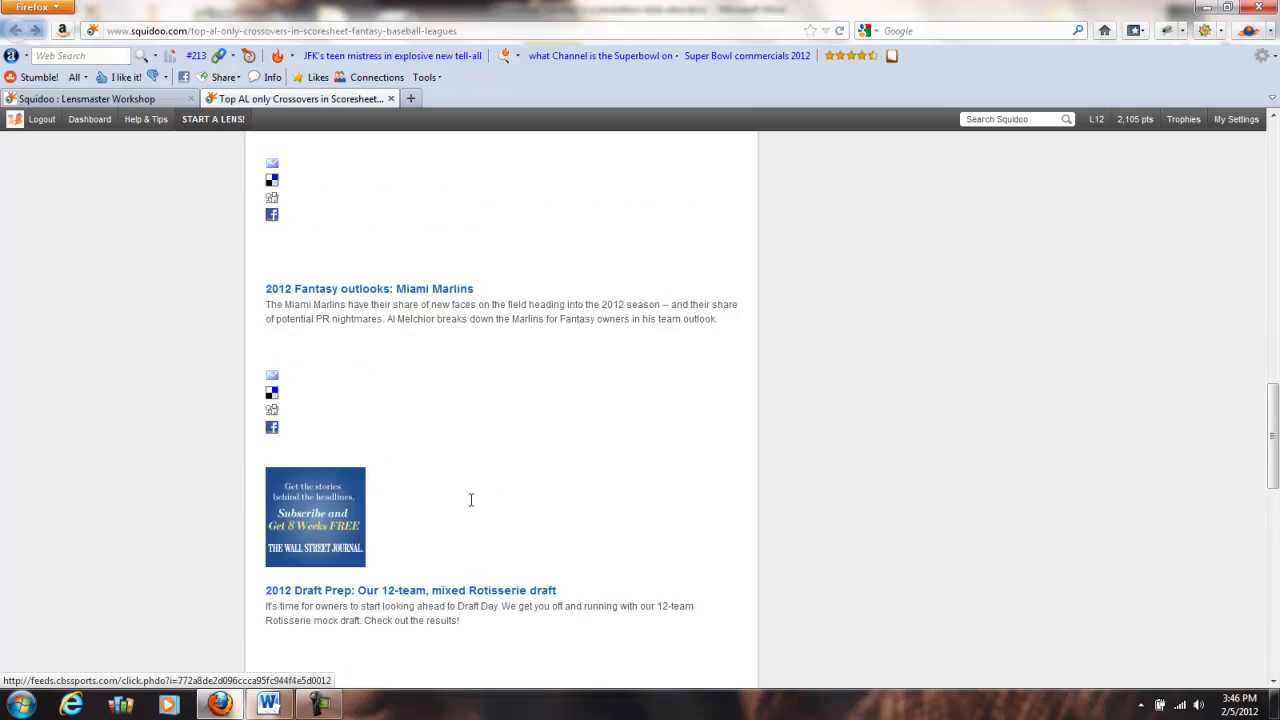
{"action": "scroll", "coordinate": [471, 500], "scroll_direction": "up", "scroll_amount": 5}
{"action": "scroll", "coordinate": [471, 506], "scroll_direction": "up", "scroll_amount": 5}
{"action": "scroll", "coordinate": [472, 507], "scroll_direction": "up", "scroll_amount": 2}
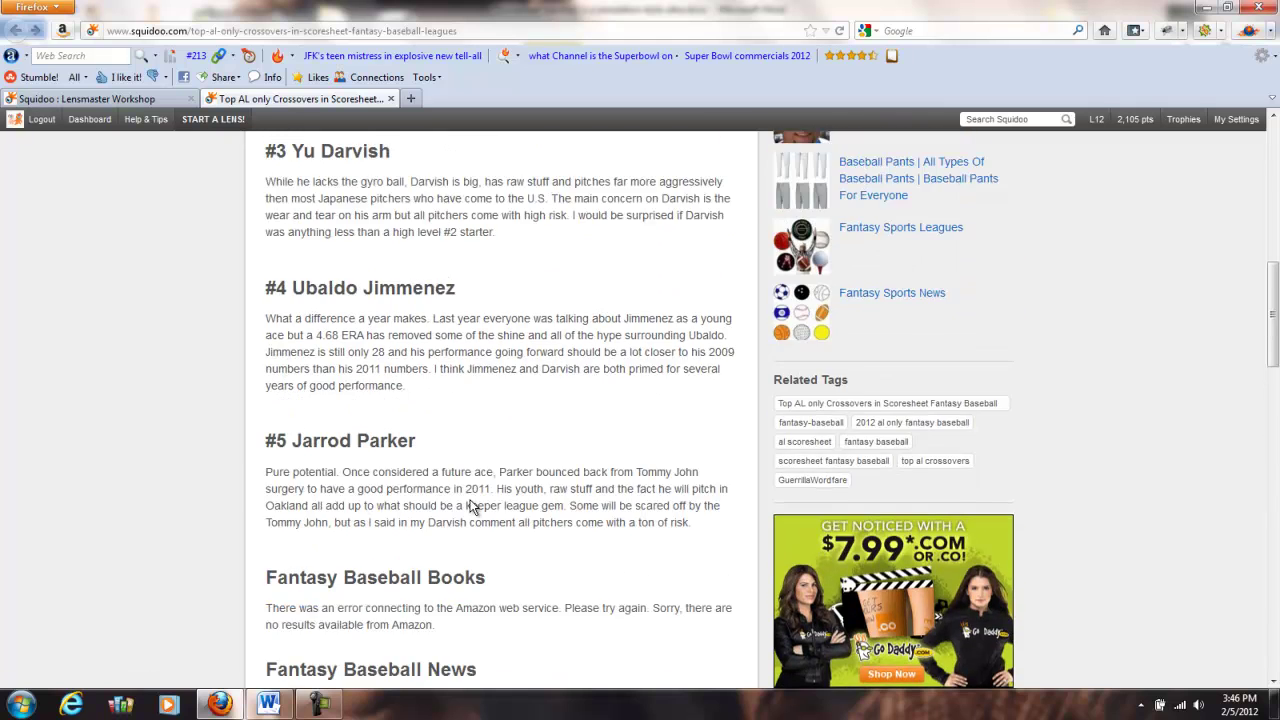
{"action": "scroll", "coordinate": [472, 505], "scroll_direction": "up", "scroll_amount": 4}
{"action": "scroll", "coordinate": [471, 503], "scroll_direction": "up", "scroll_amount": 4}
{"action": "scroll", "coordinate": [470, 500], "scroll_direction": "up", "scroll_amount": 7}
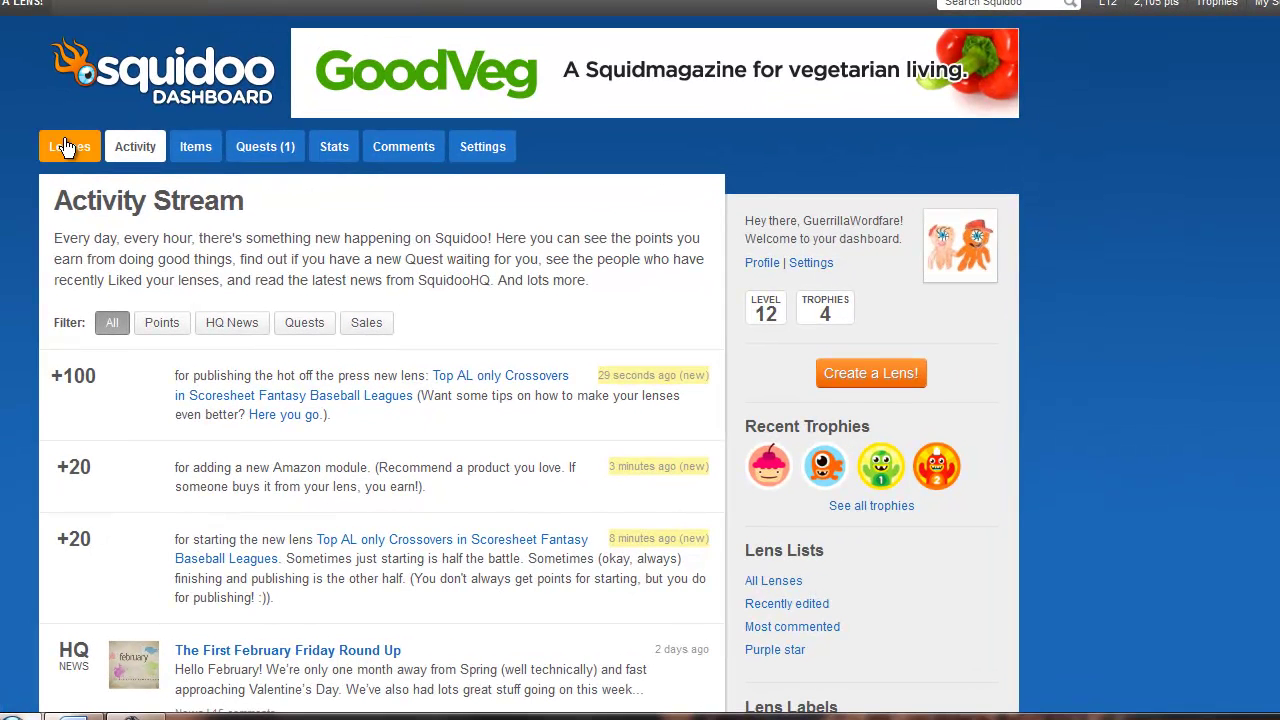
- Show the All My Lenses list with the Top AL only Crossovers lens
{"action": "left_click", "coordinate": [66, 147]}
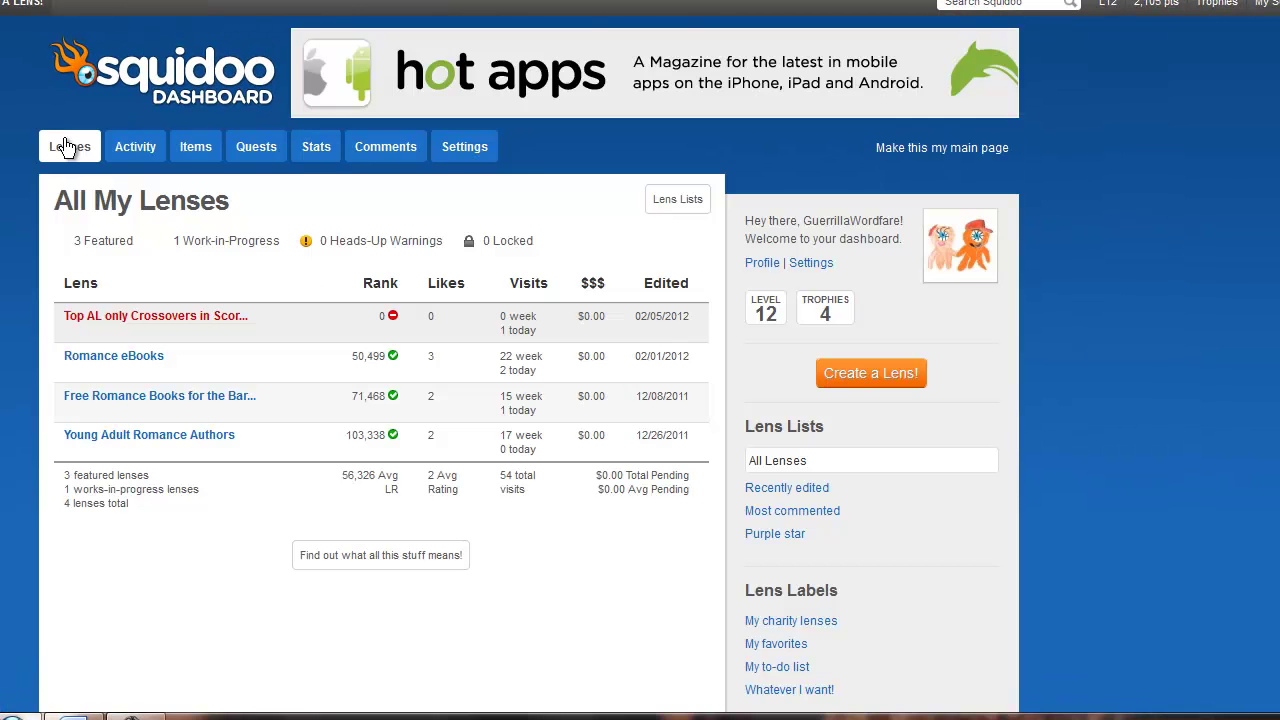